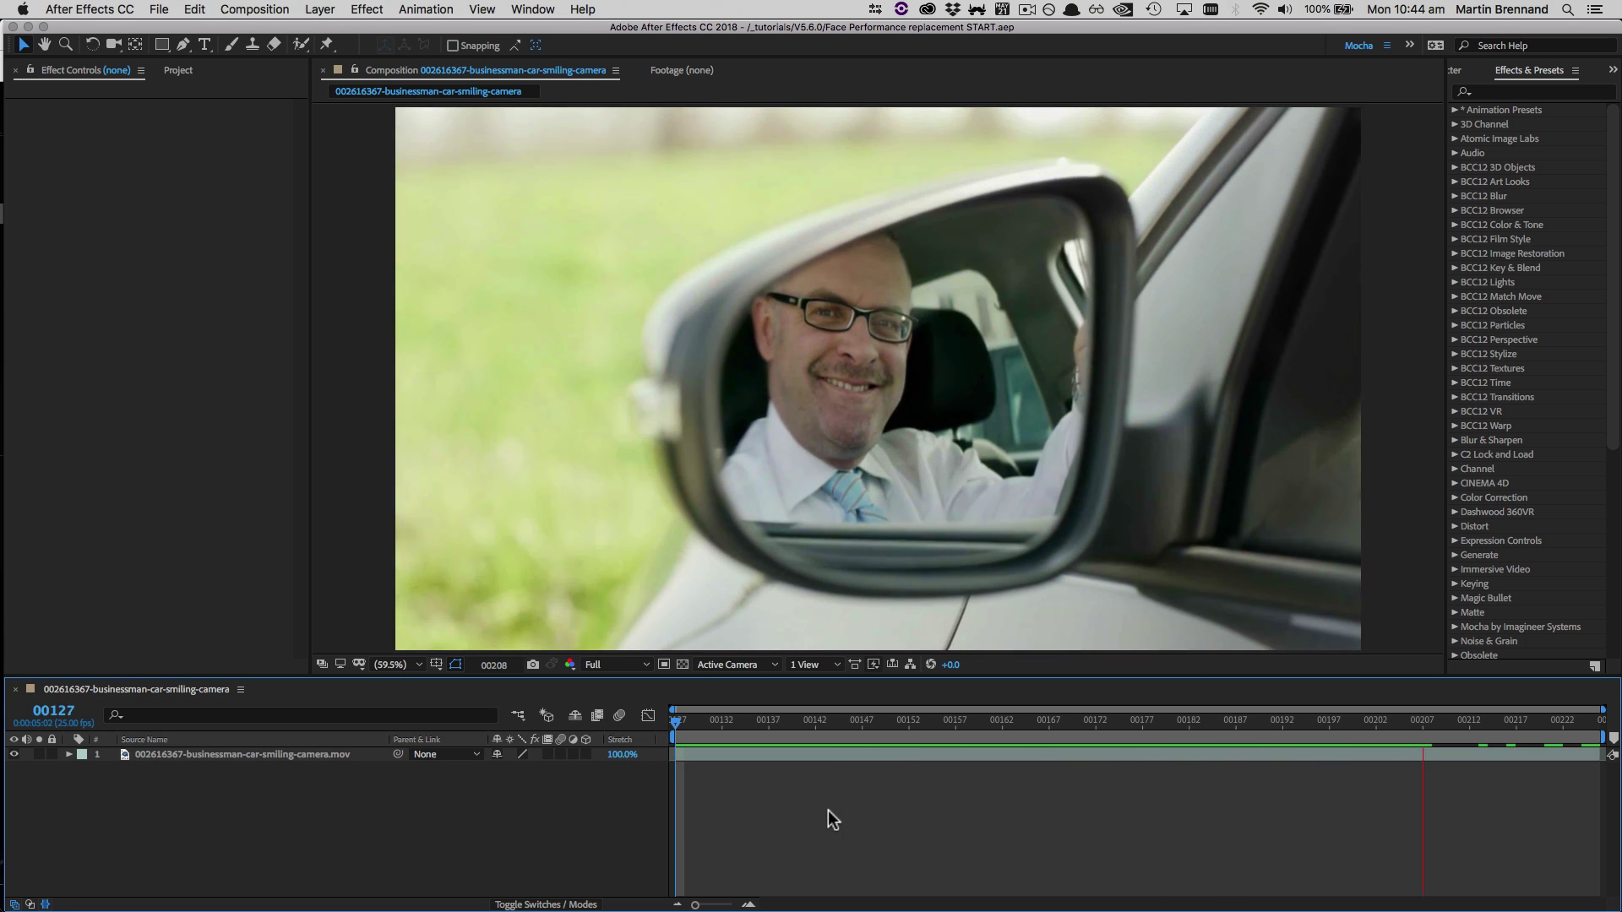
Step: Pause the footage near frame 195, apply mocha Pro to the businessman layer, and launch it
key(space)
drag(1543, 726, 1230, 755)
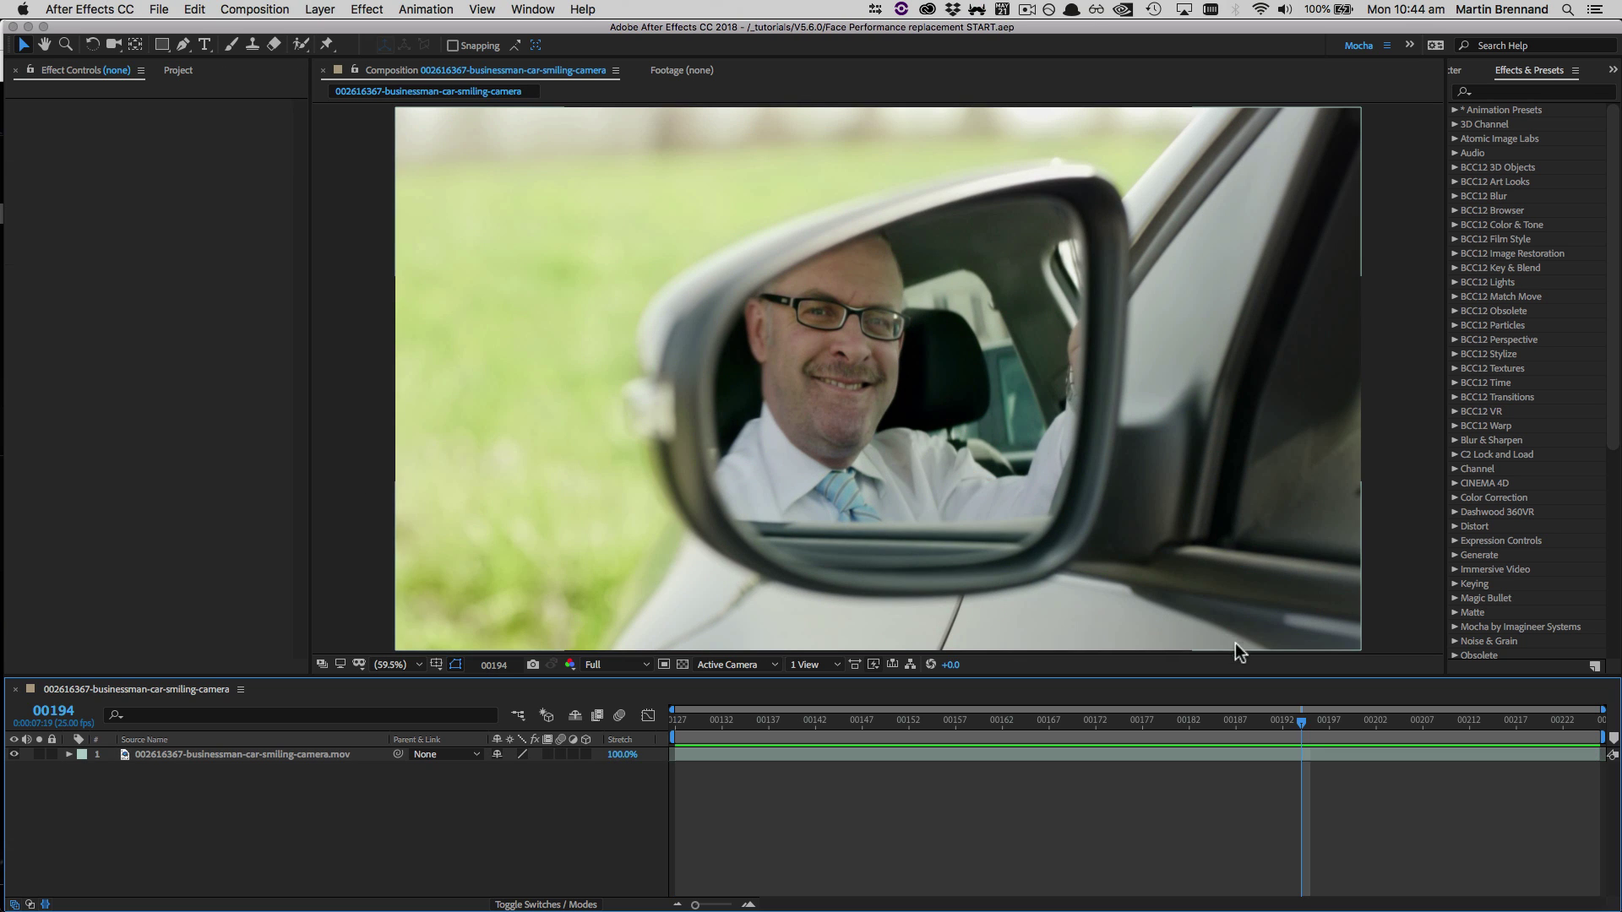
click(371, 11)
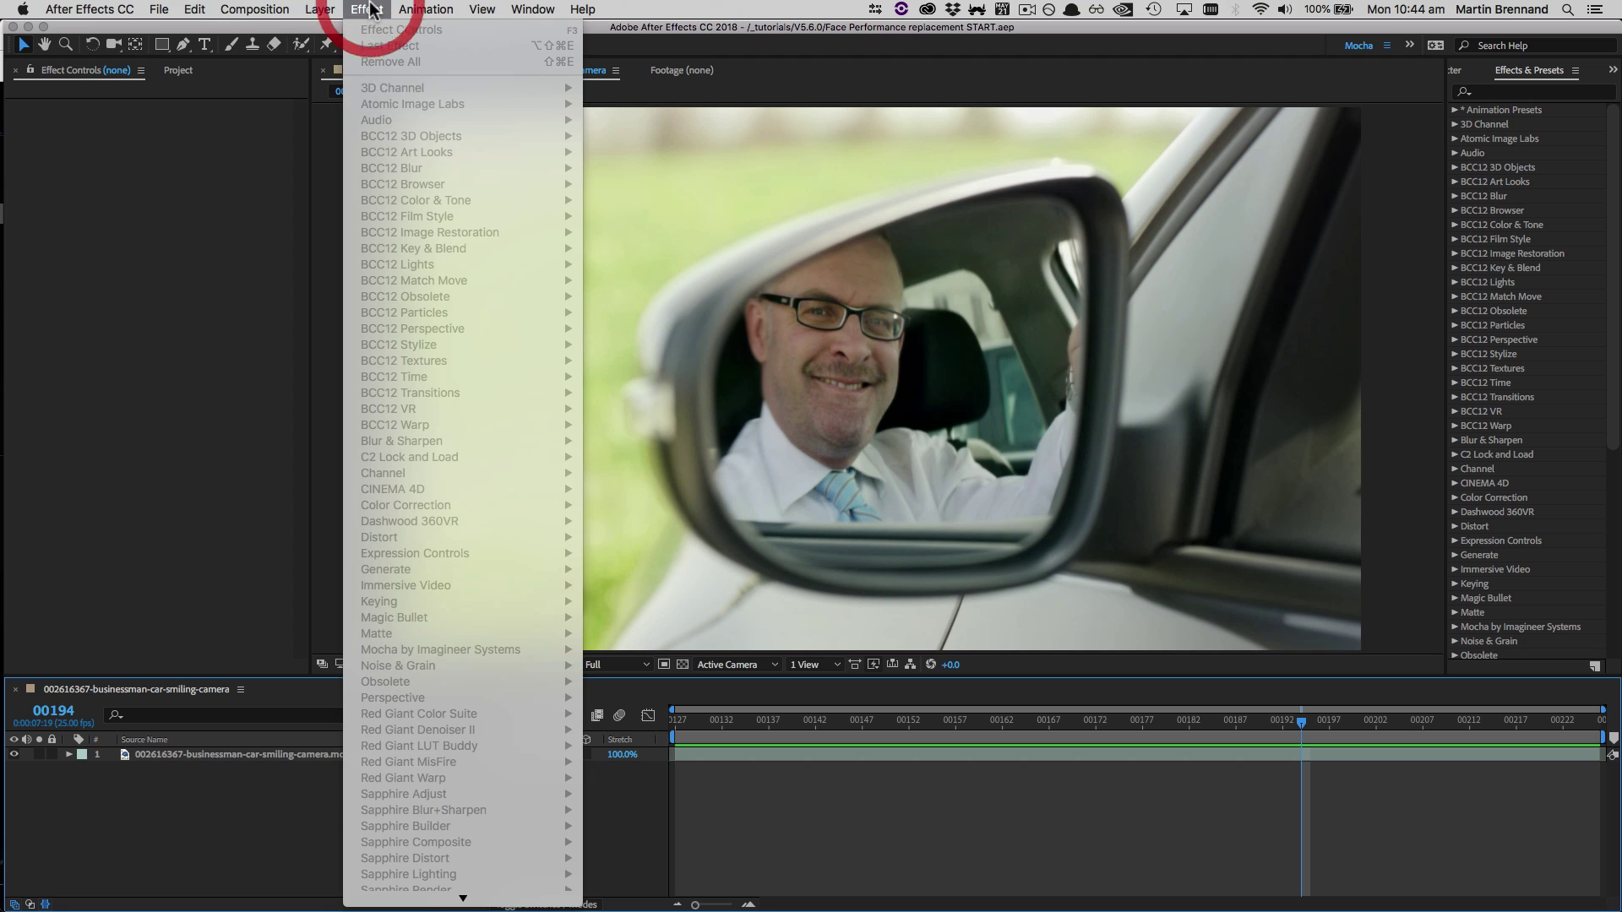
click(186, 797)
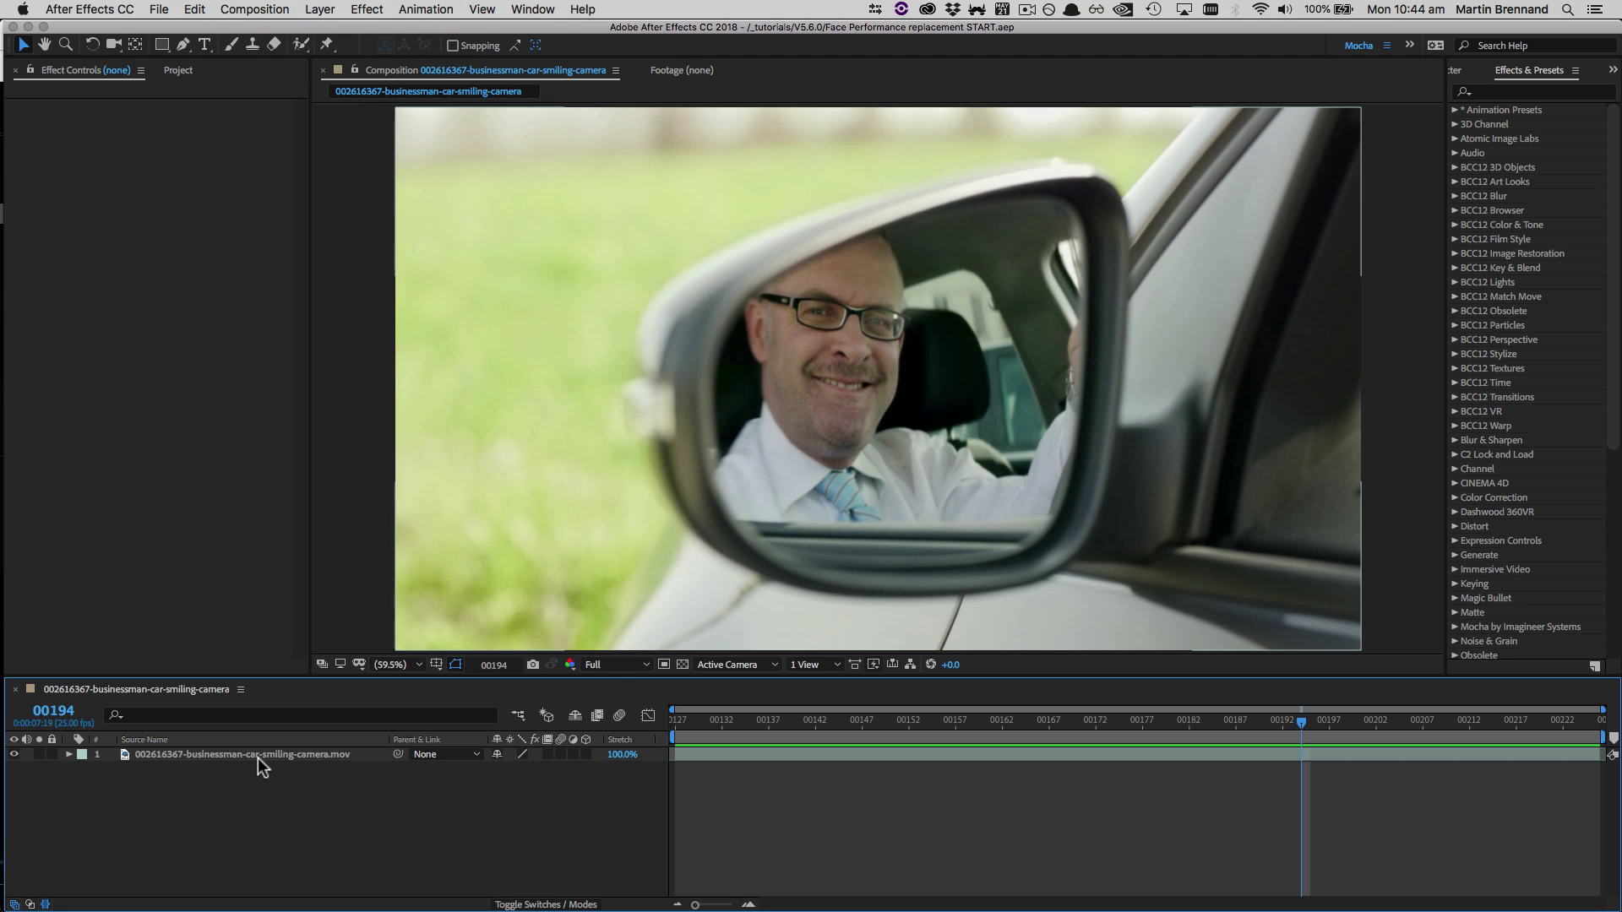
click(259, 755)
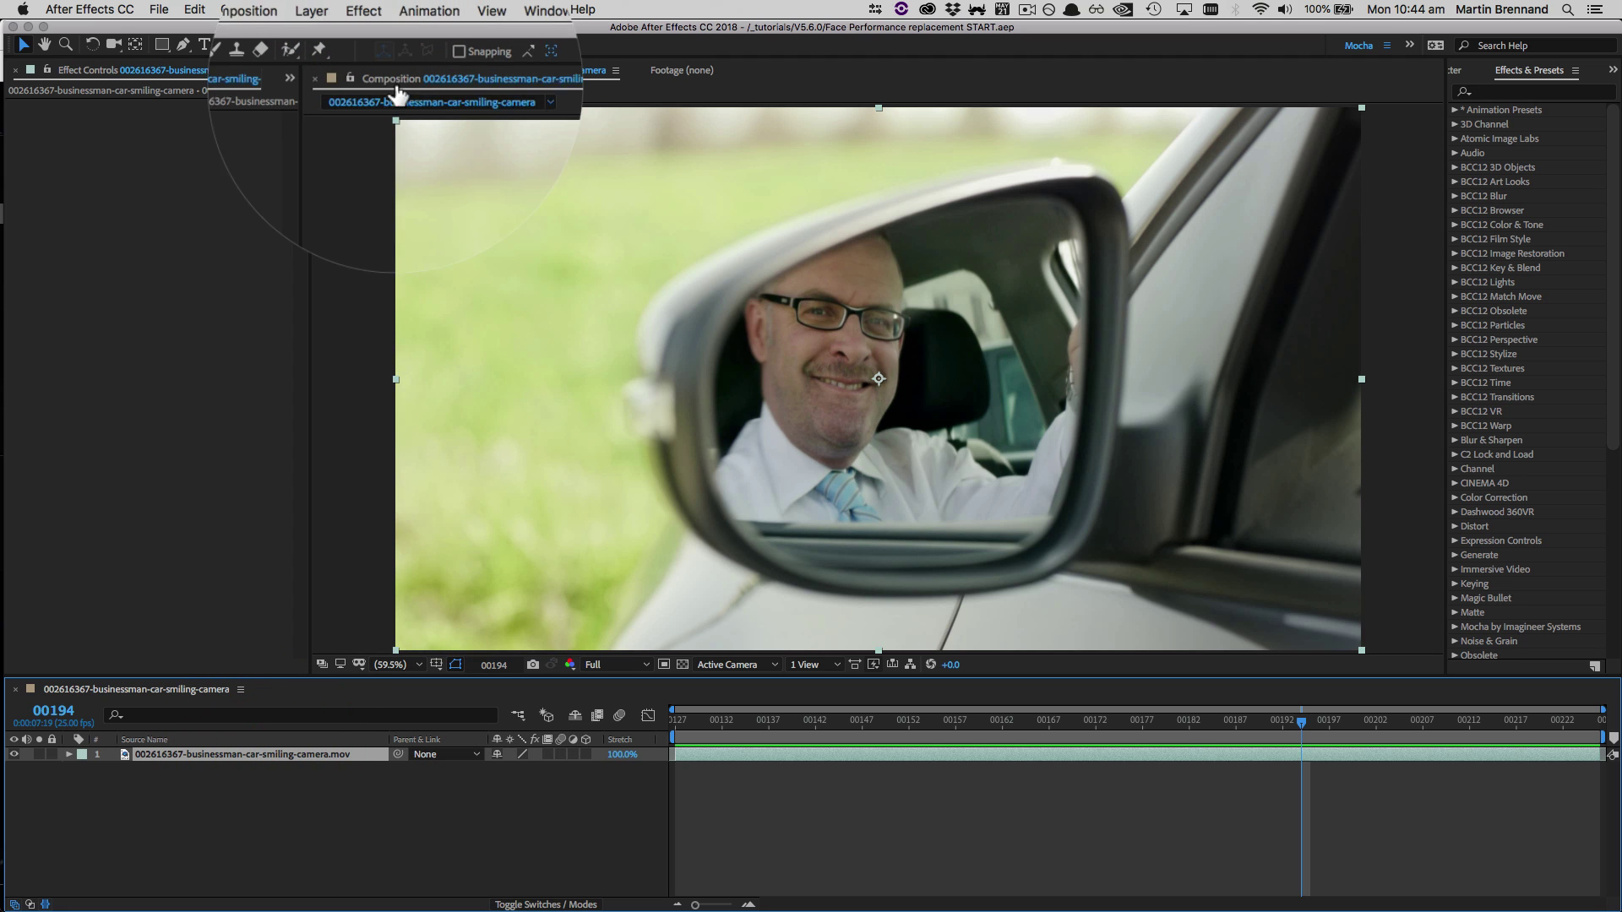
click(367, 9)
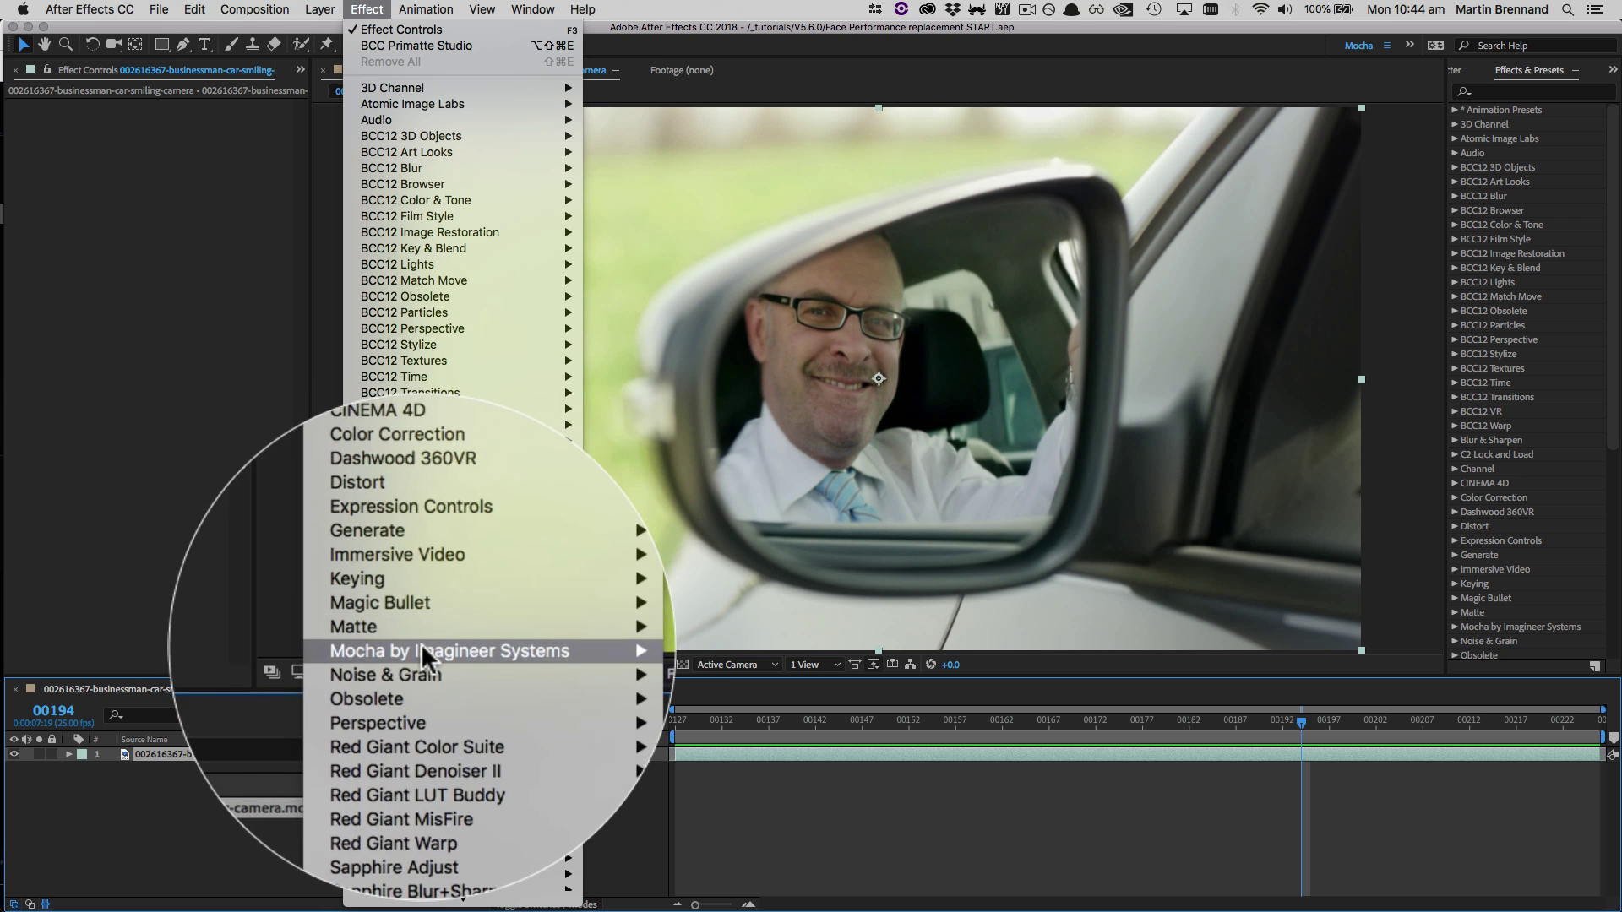
mouse_move(494, 648)
click(606, 650)
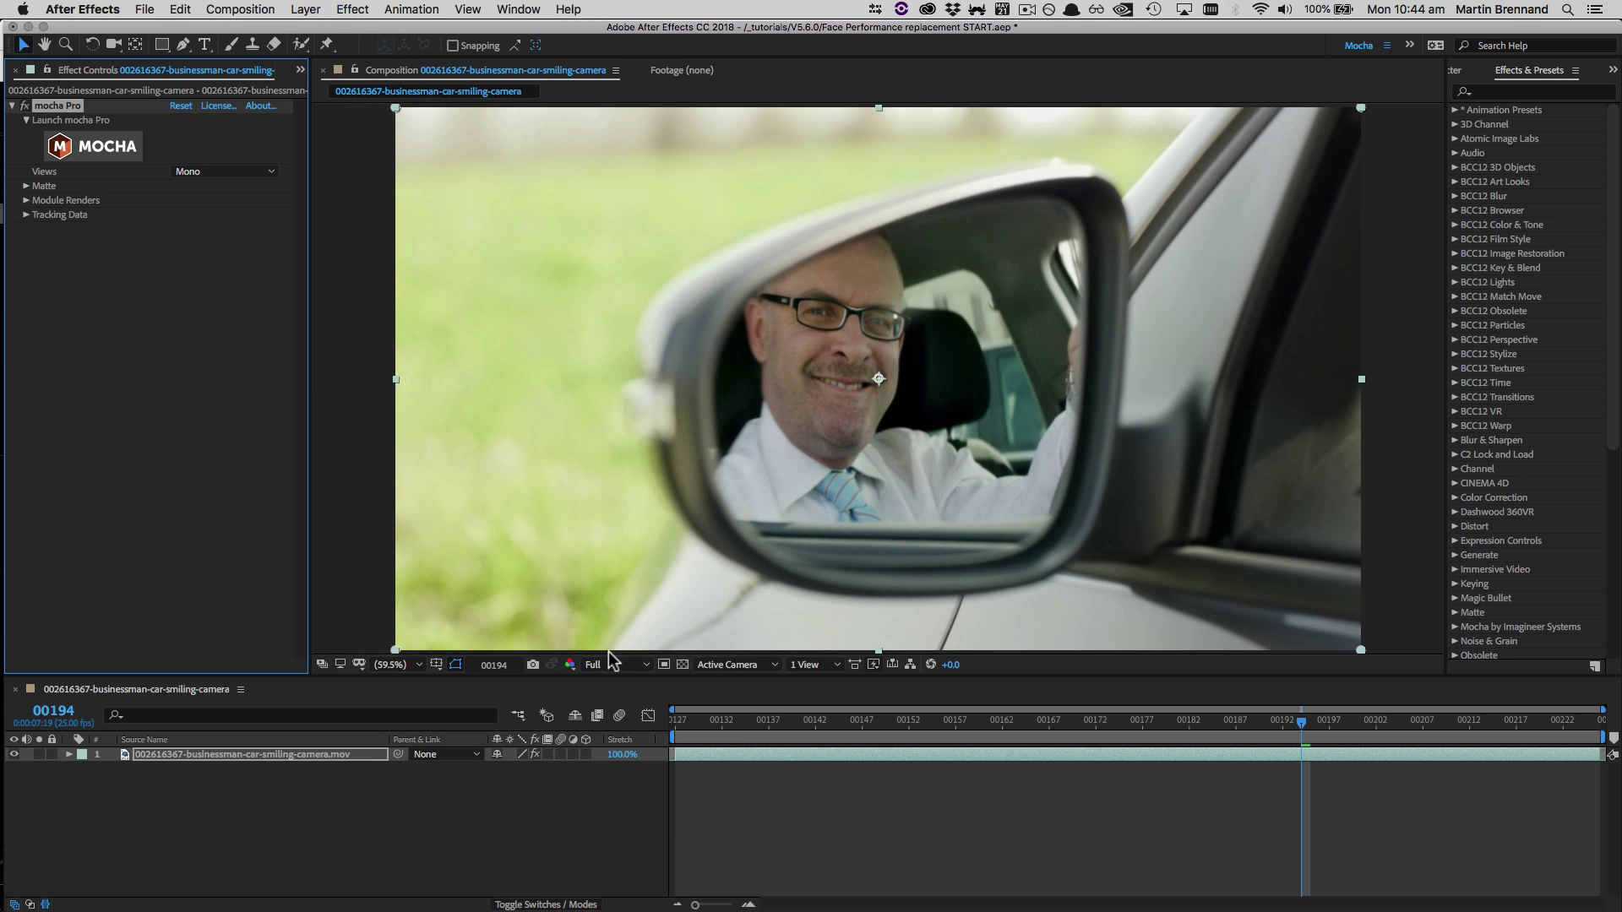
click(79, 148)
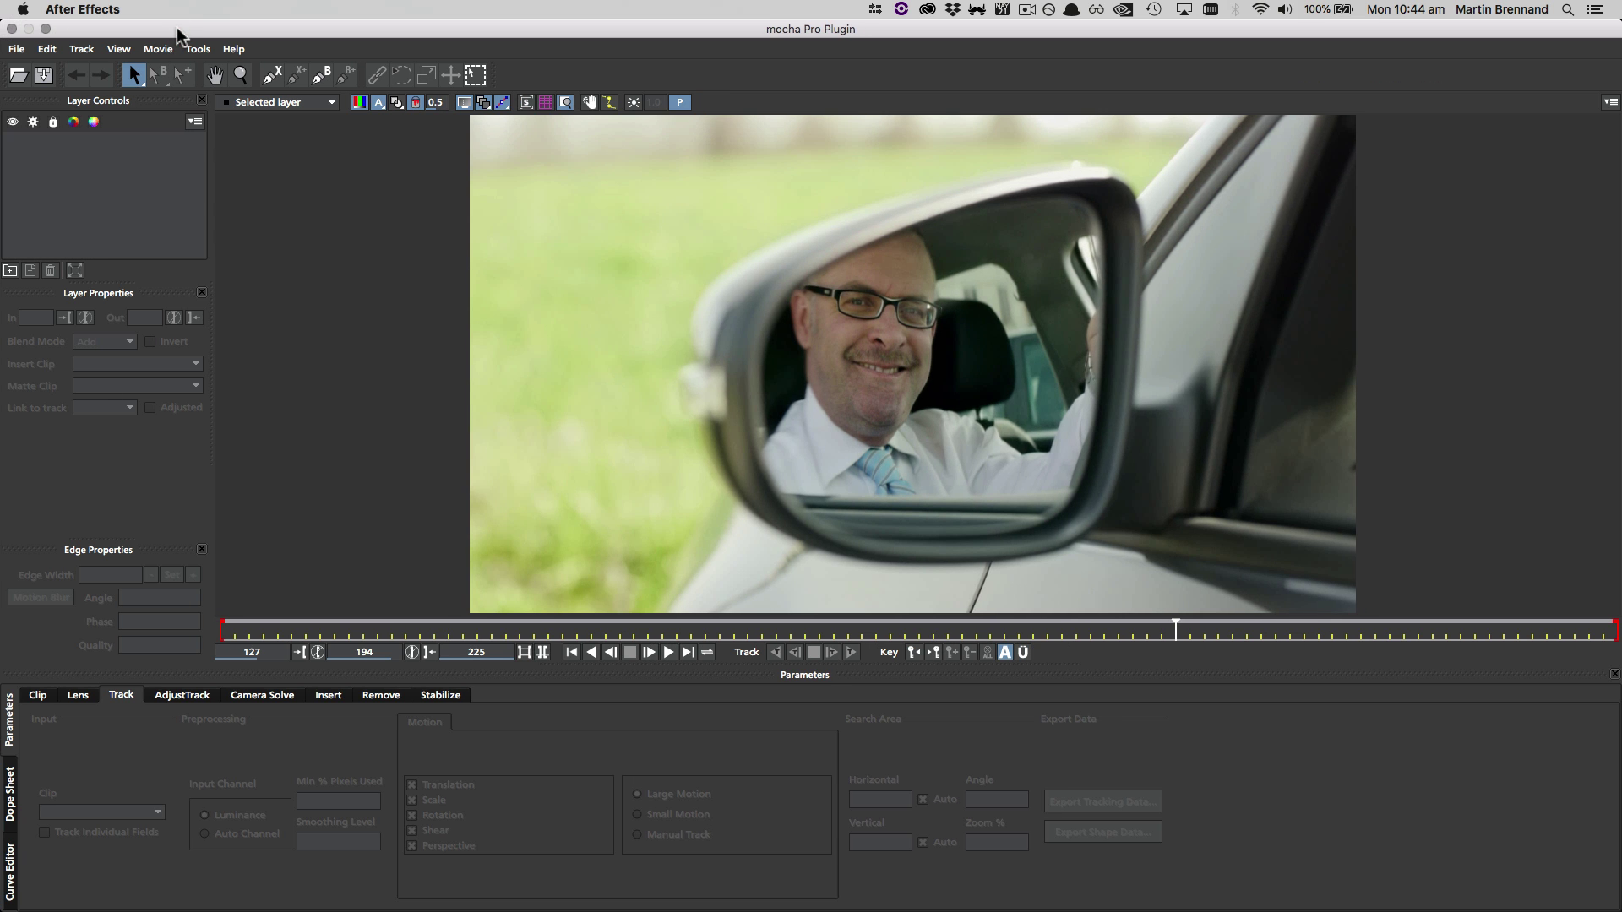
Step: Enlarge the layer list panel and move the playhead to the last frame, 225
drag(114, 279, 112, 396)
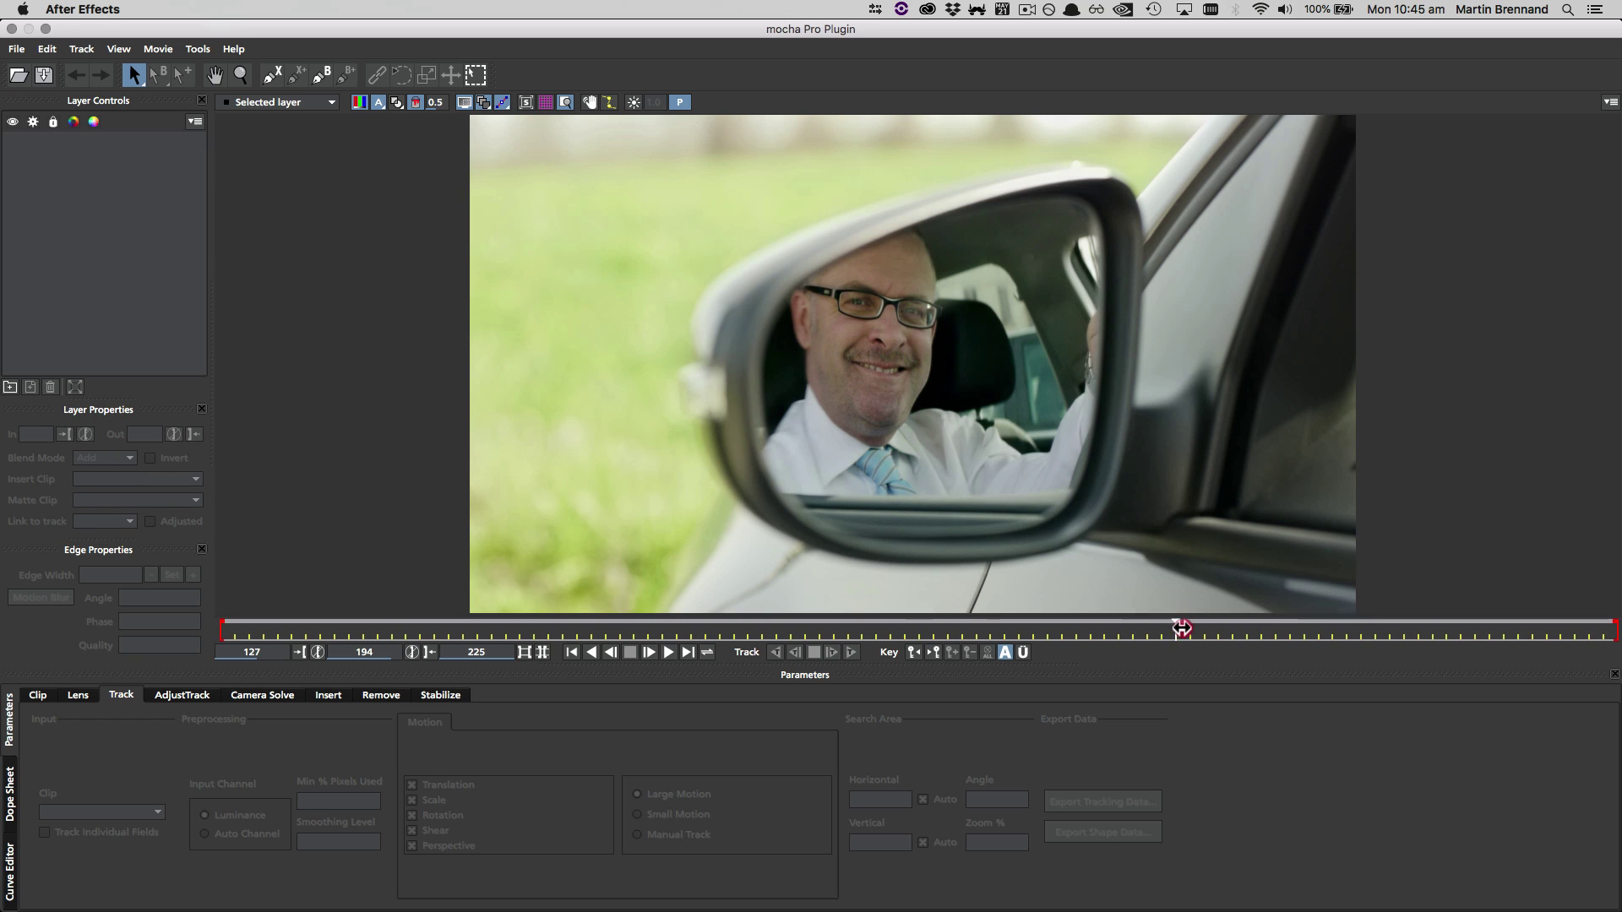
drag(1182, 627, 1615, 626)
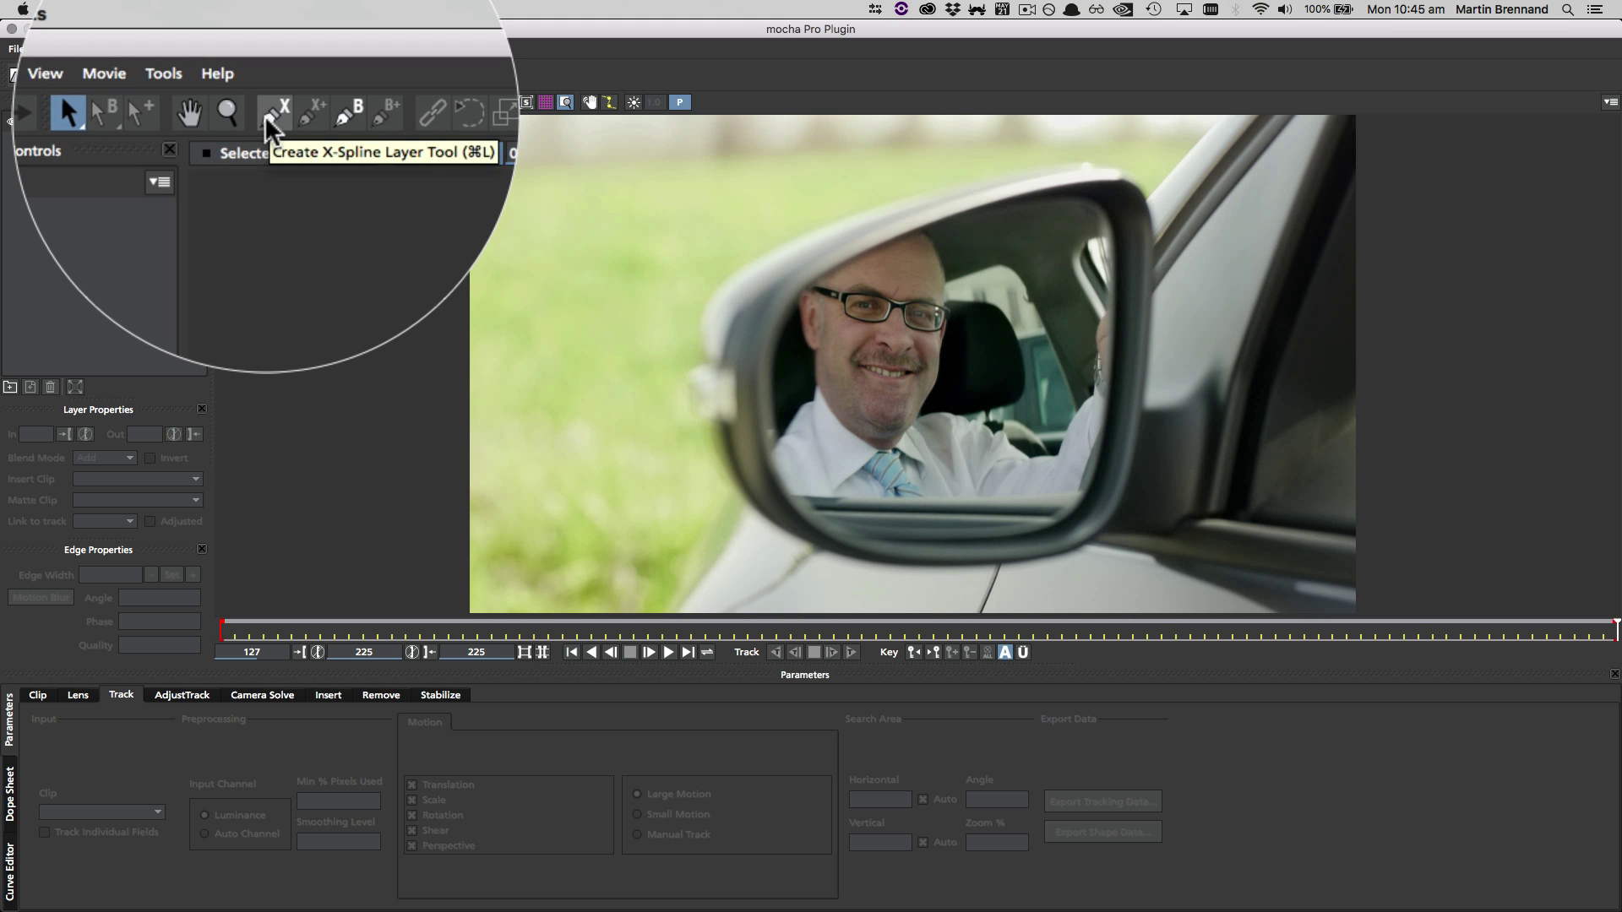
Step: Draw a closed nine-point X-spline around the businessman's face, then nudge two of its points
click(272, 74)
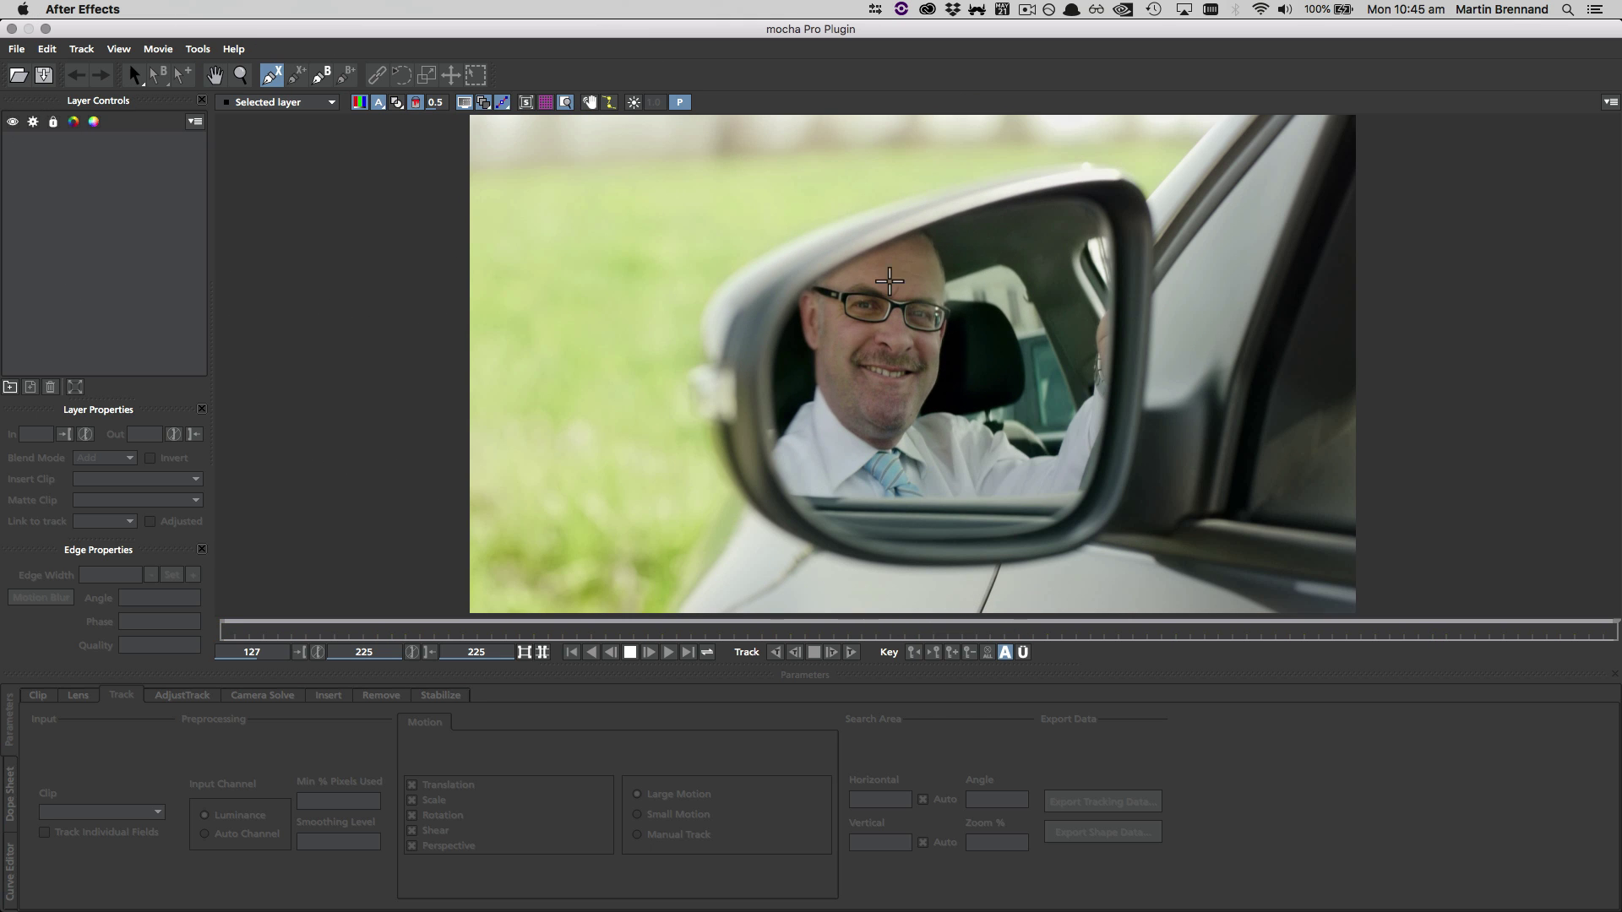
click(952, 294)
click(845, 278)
click(833, 292)
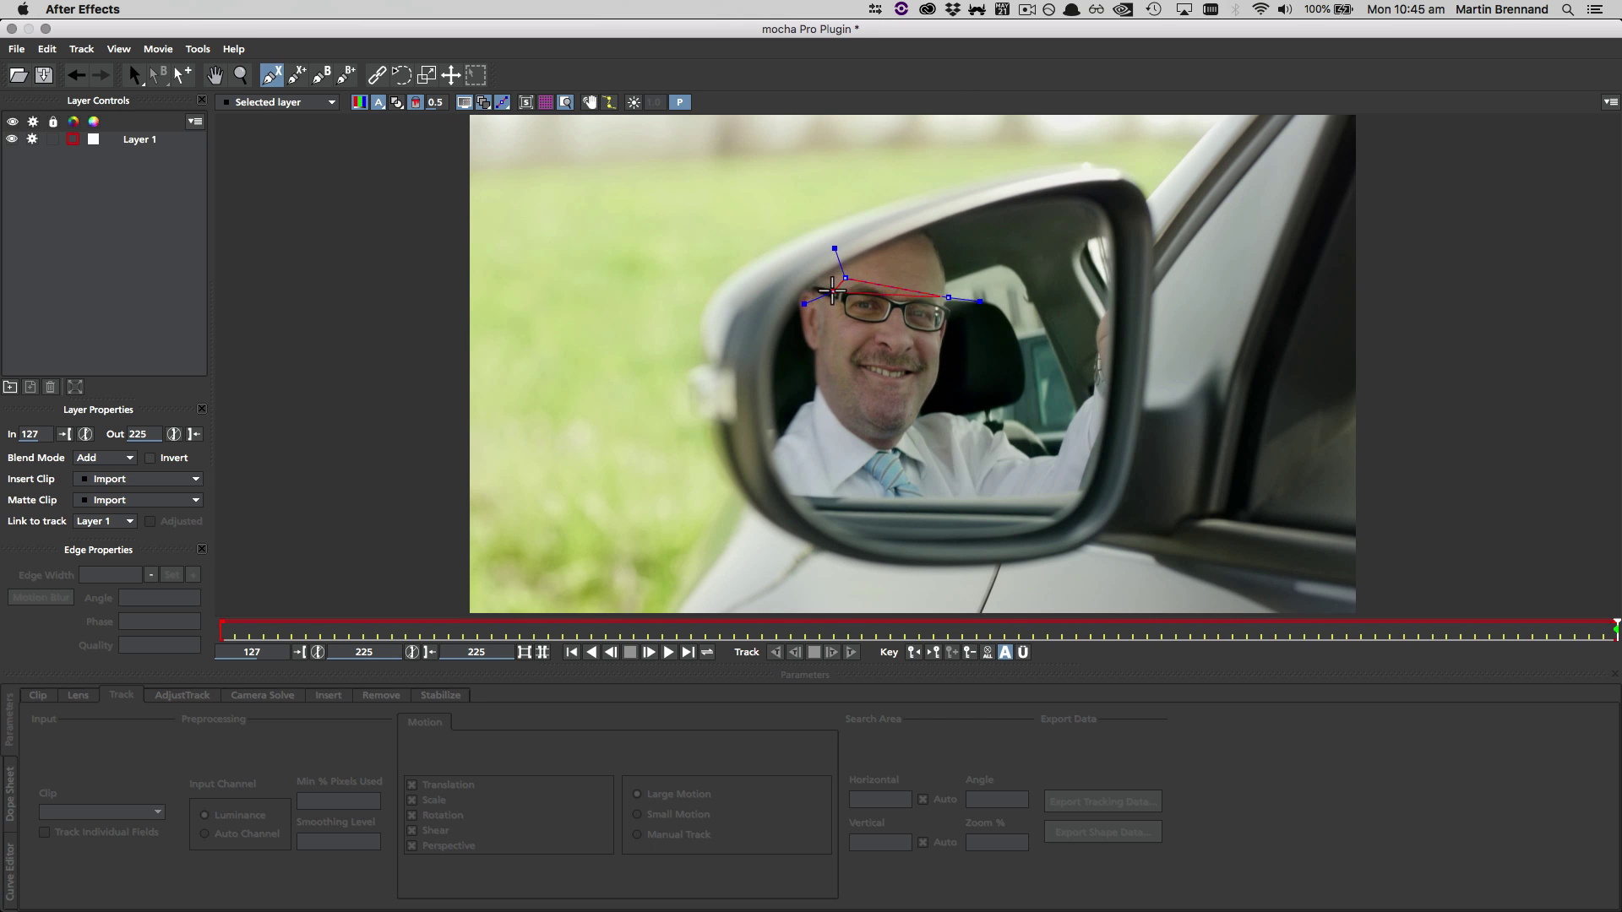
click(829, 342)
click(852, 411)
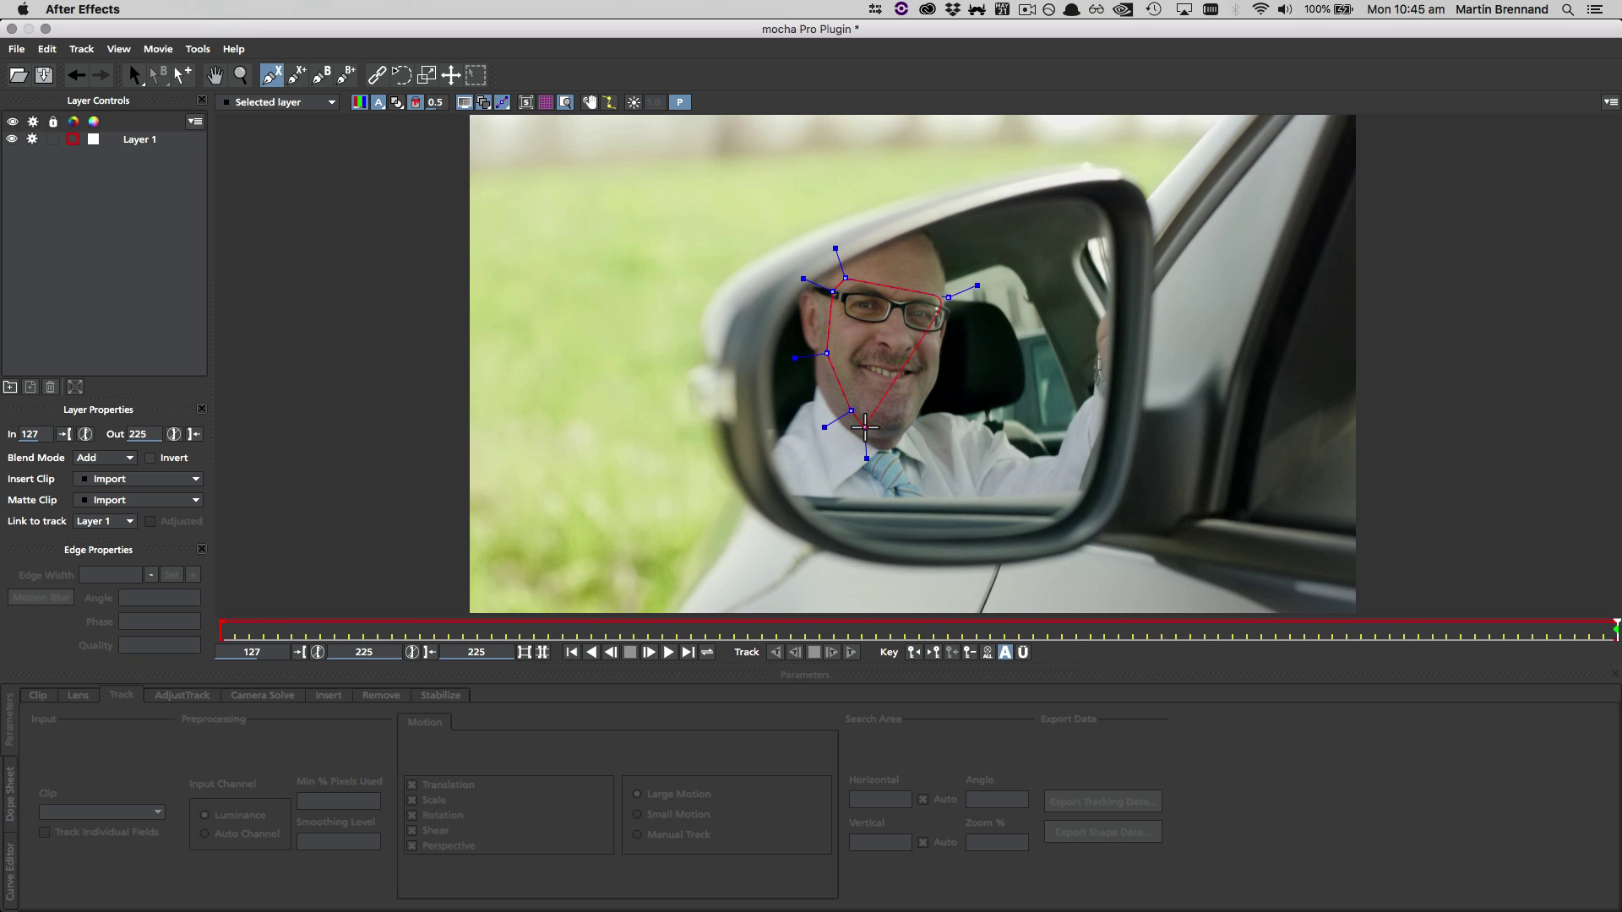
click(880, 430)
click(913, 423)
click(932, 396)
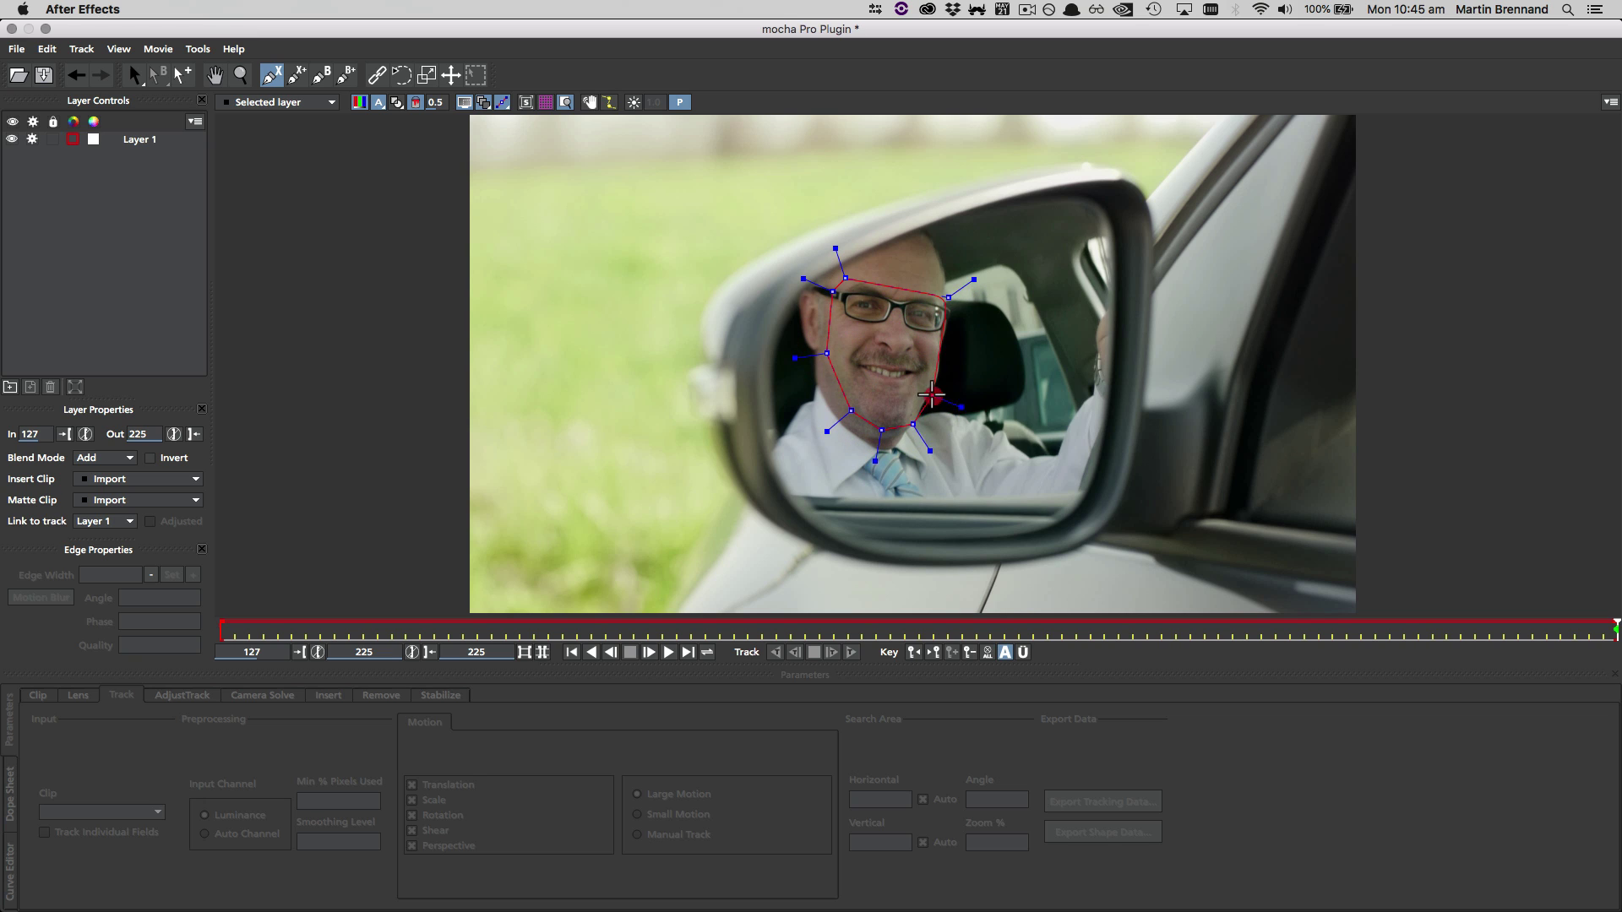
click(941, 367)
right_click(944, 340)
drag(932, 395, 928, 397)
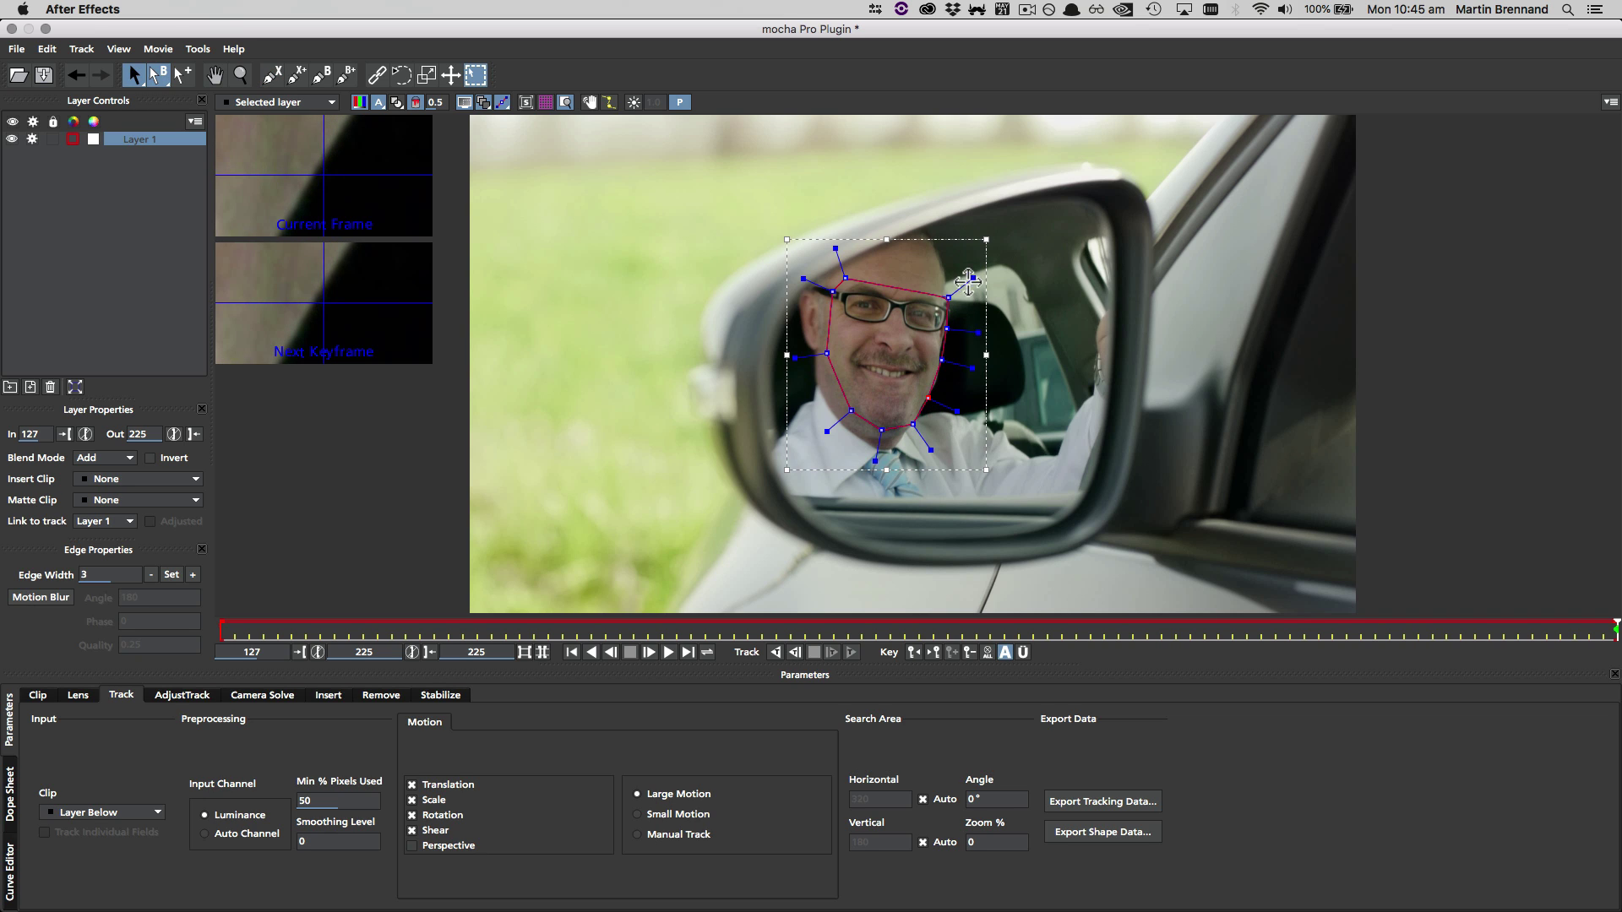
drag(969, 274, 971, 279)
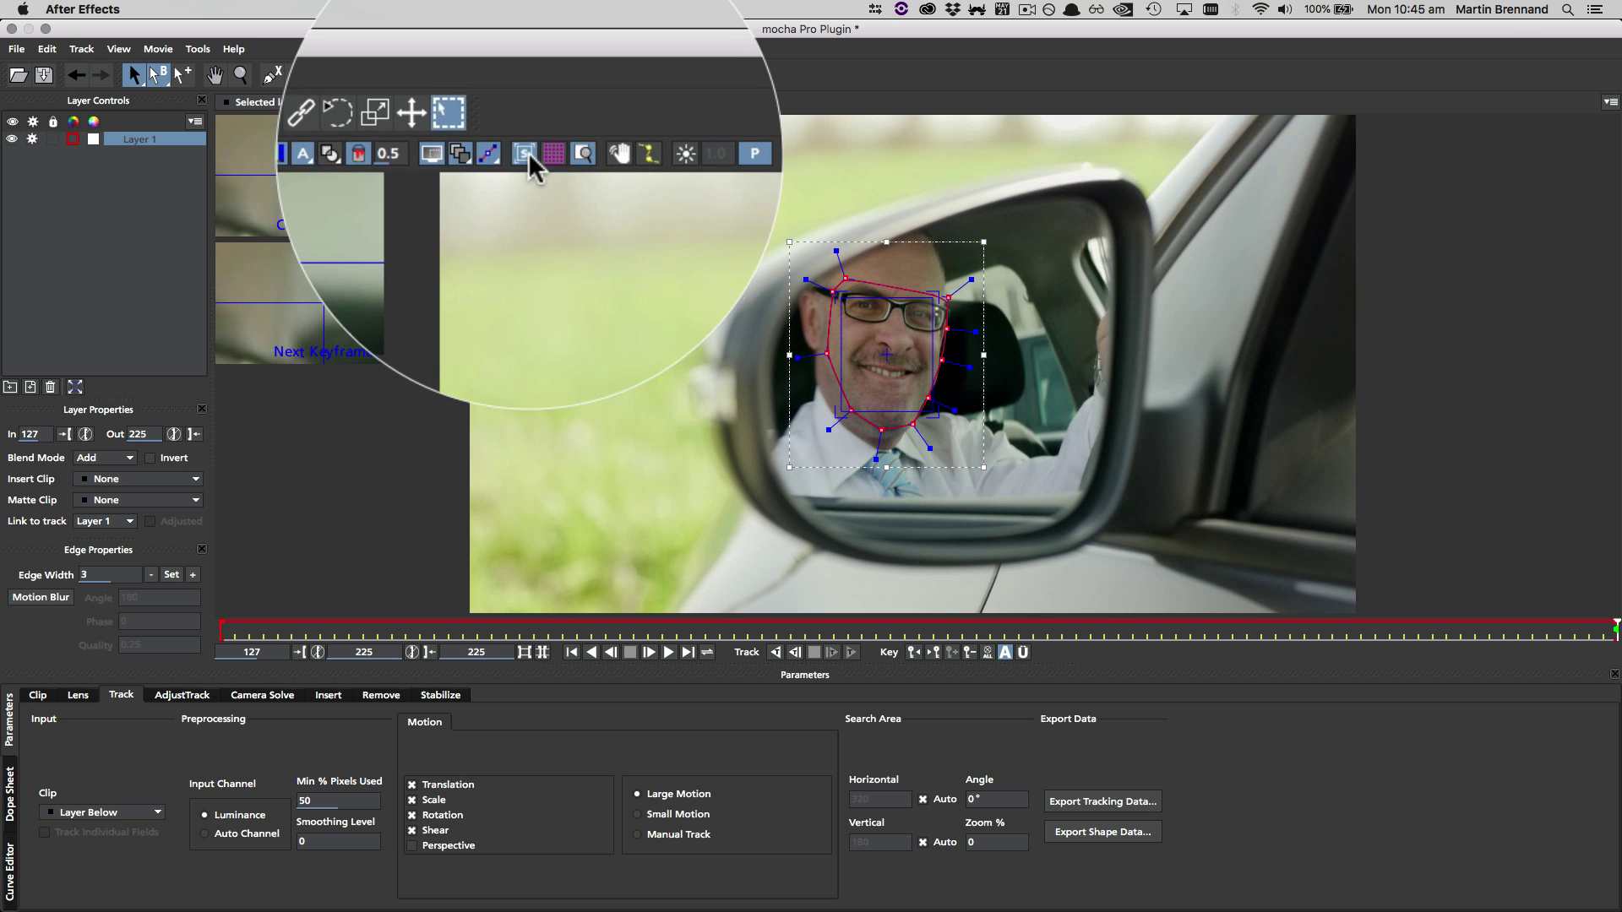
Step: Show the grid overlay and track Layer 1 backwards from frame 225
click(545, 103)
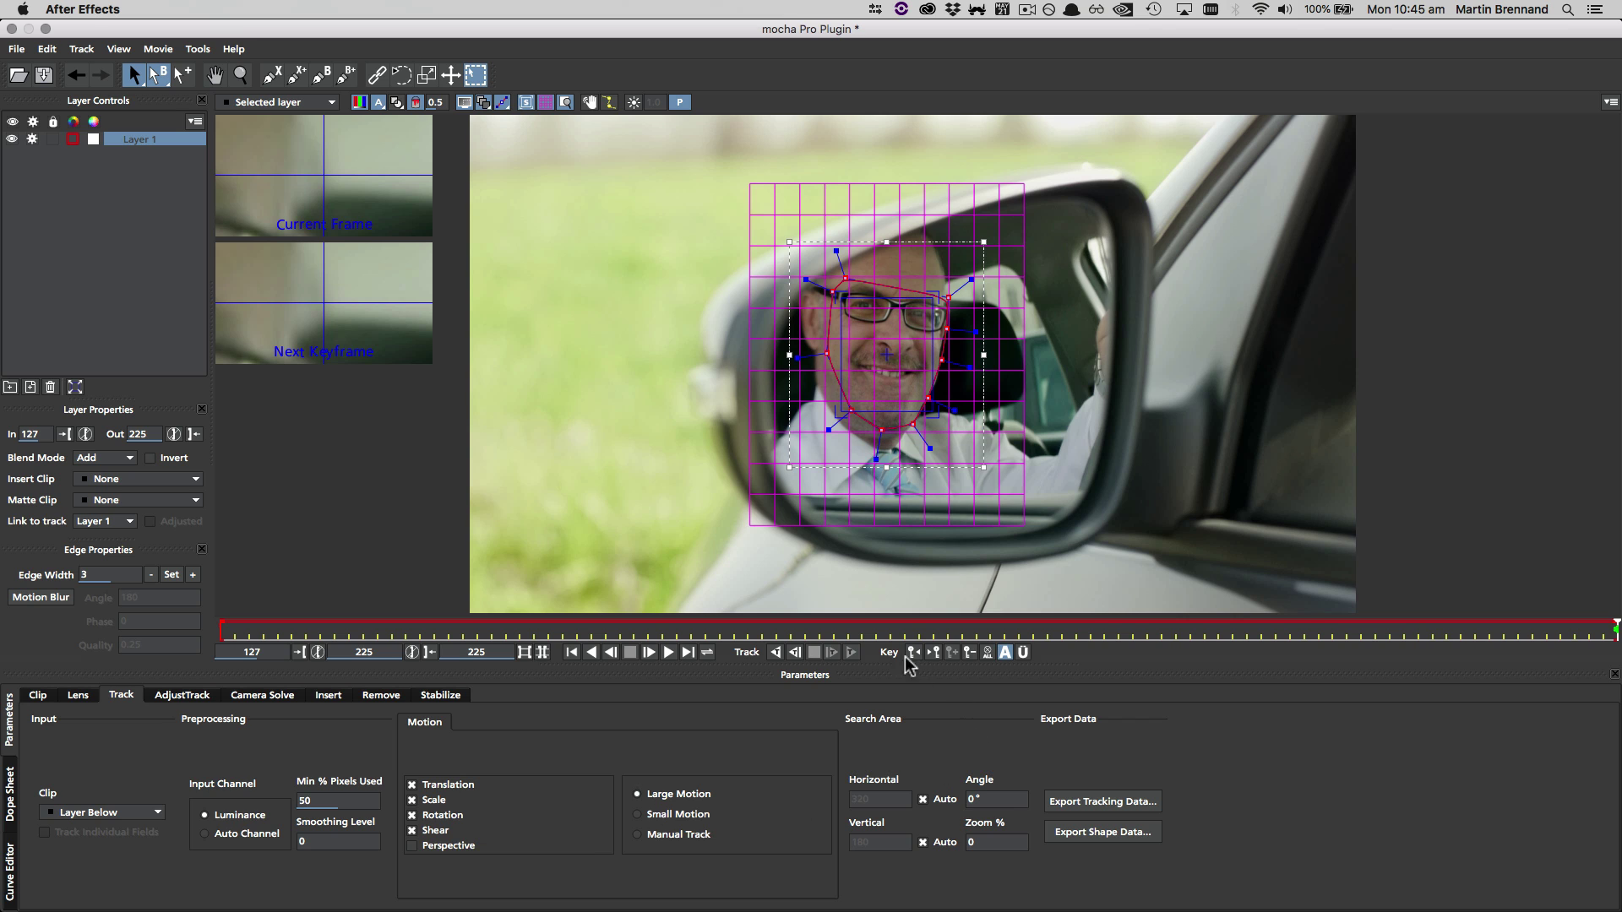
click(775, 652)
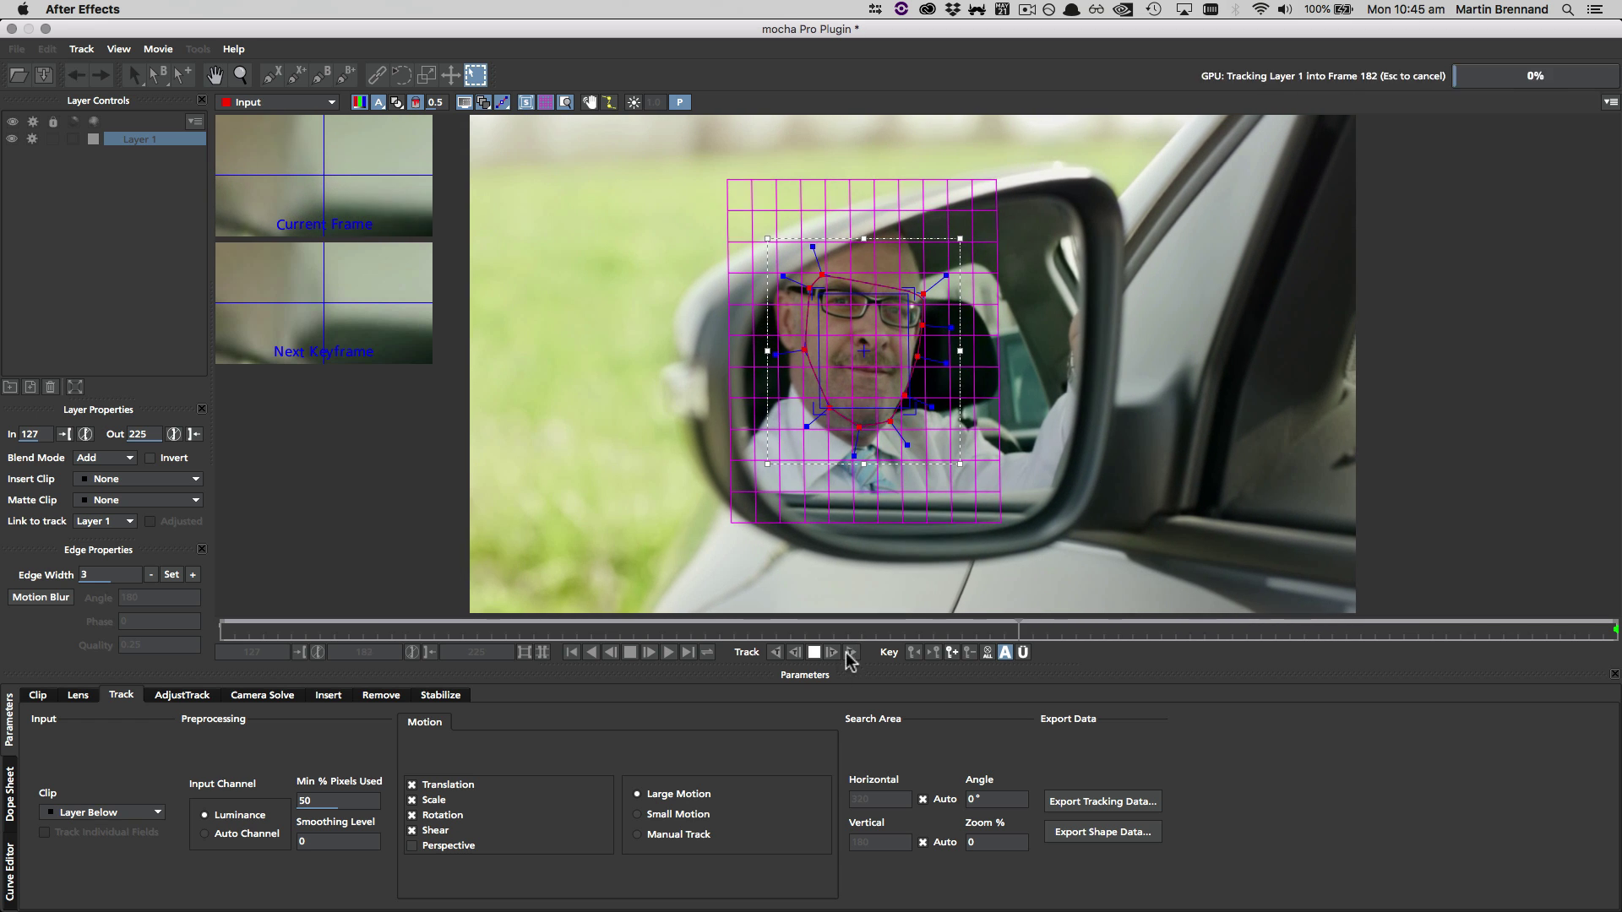
Step: Stop tracking at frame 177, hide the grid and surface overlays, and set Layer 1's in point to 185
click(815, 653)
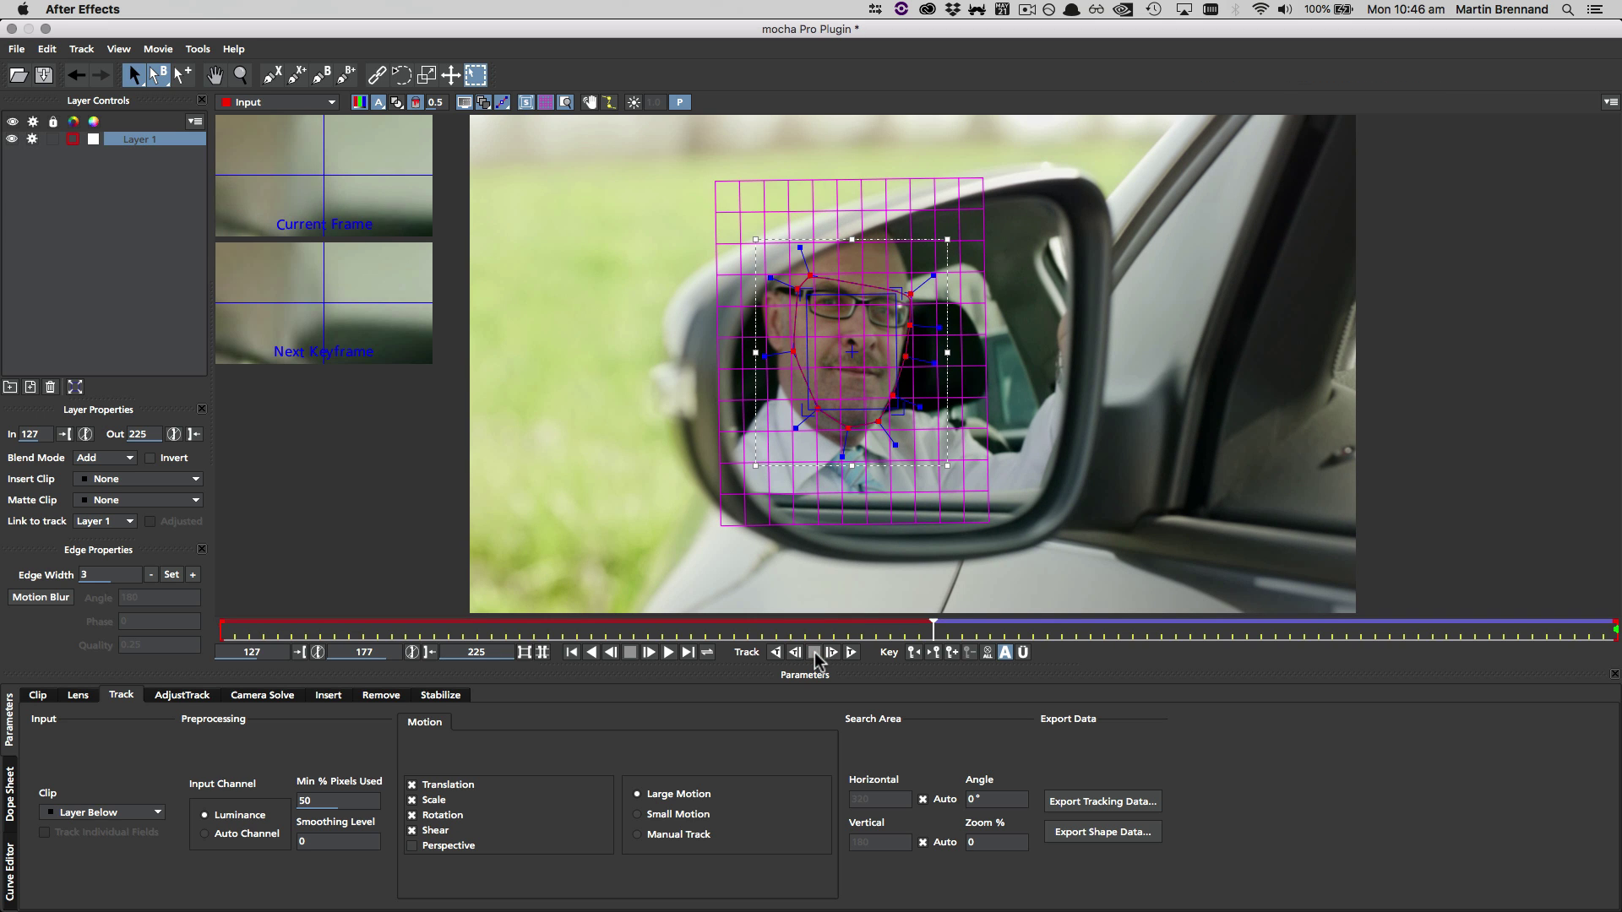
drag(929, 627, 1018, 644)
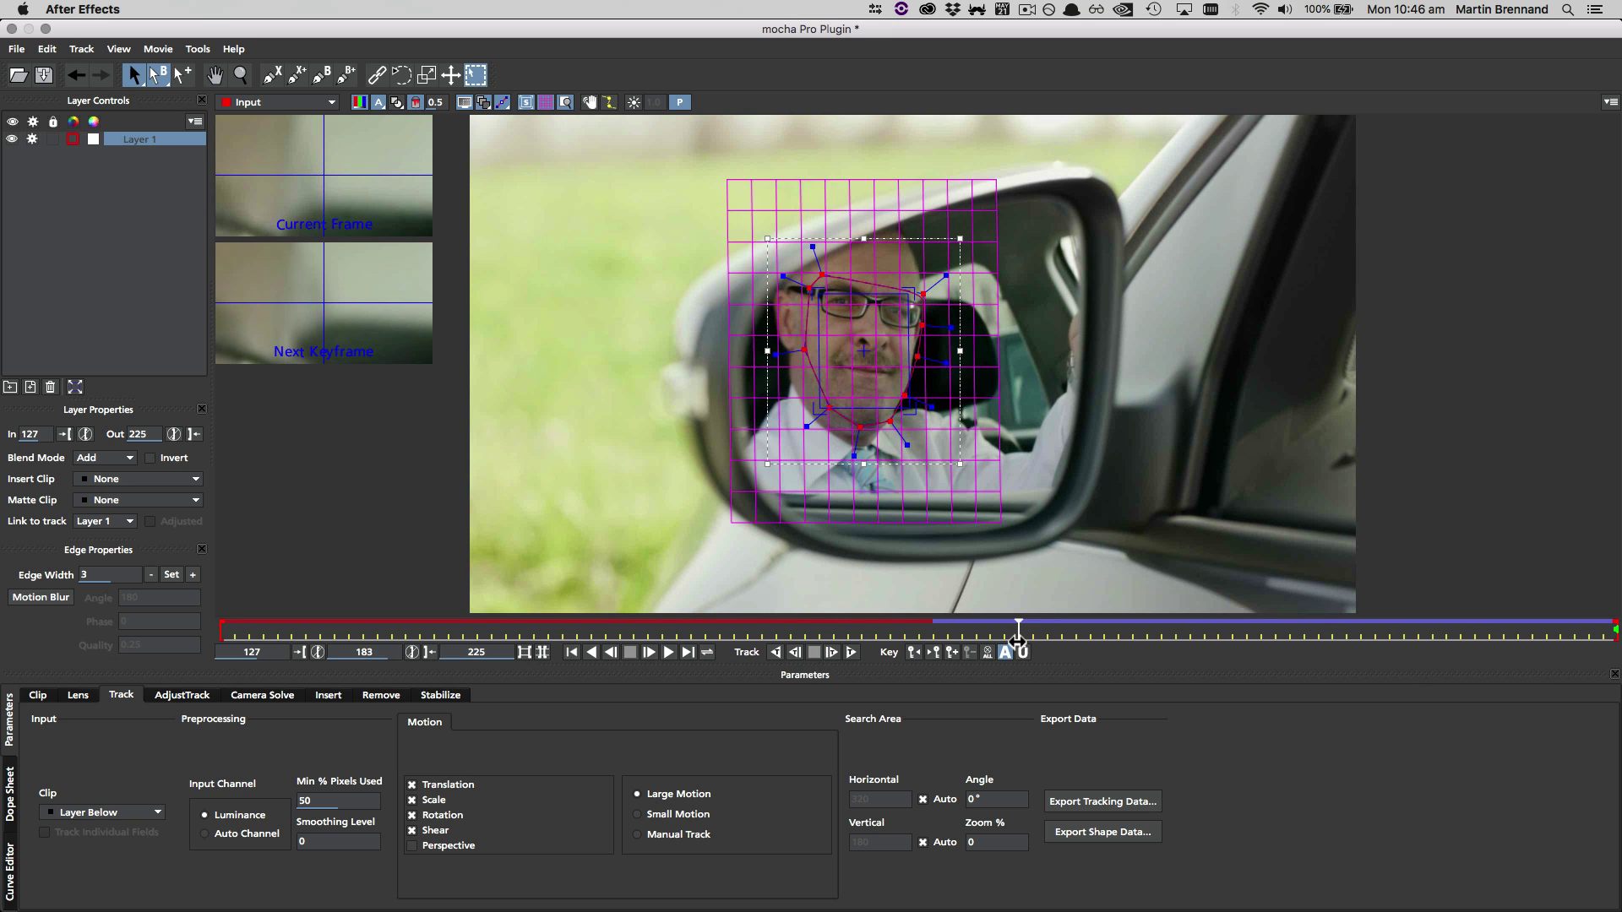
click(544, 102)
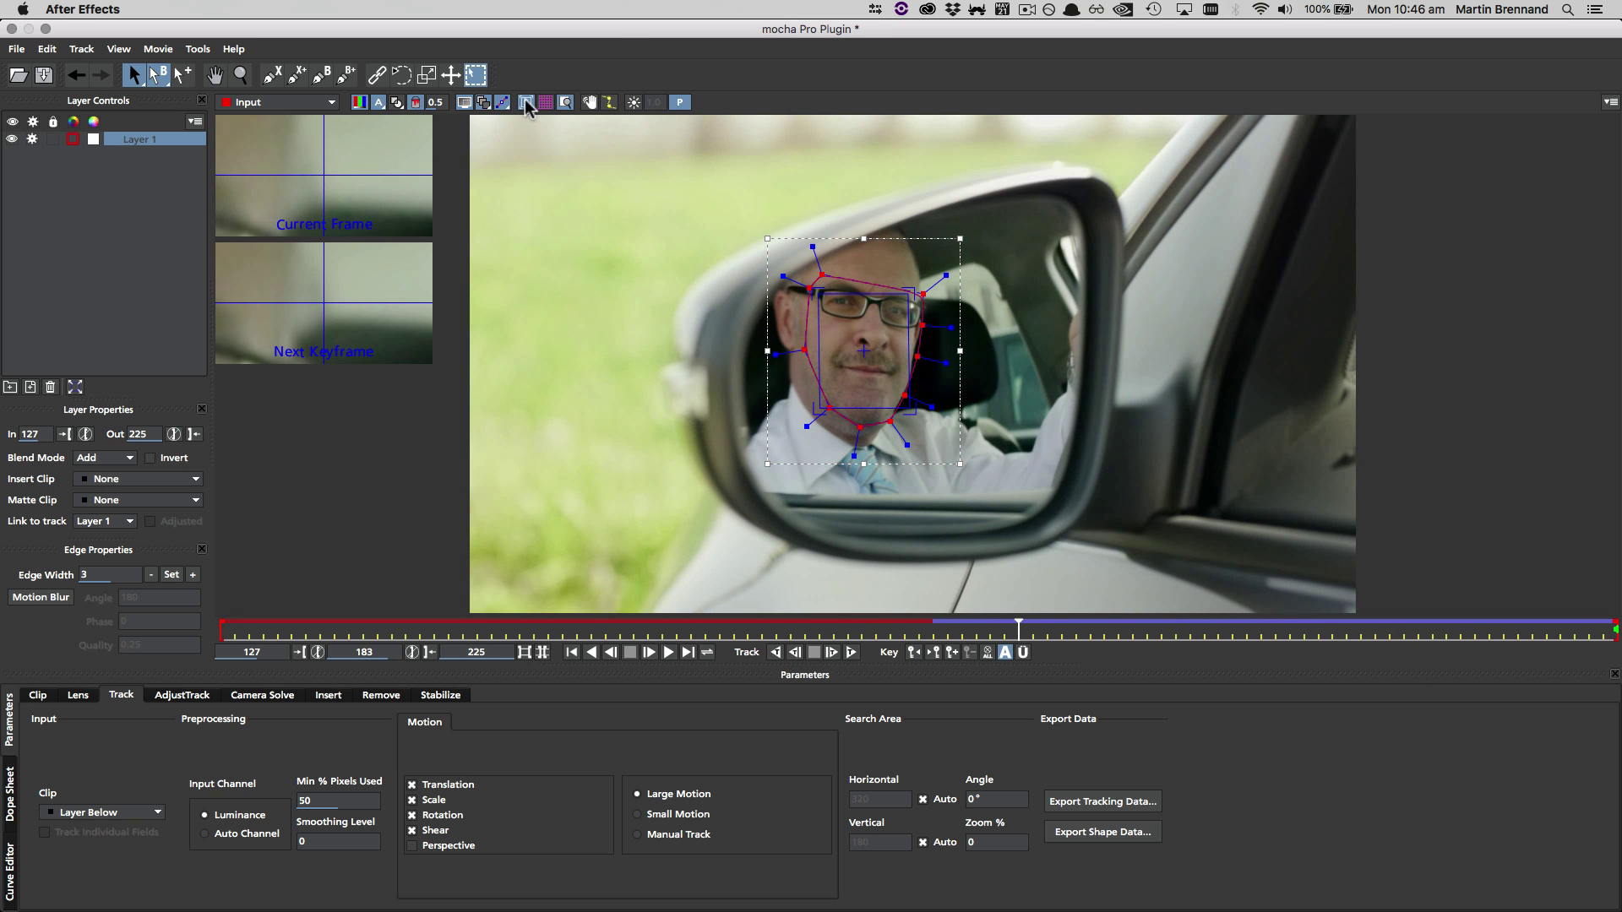
click(526, 102)
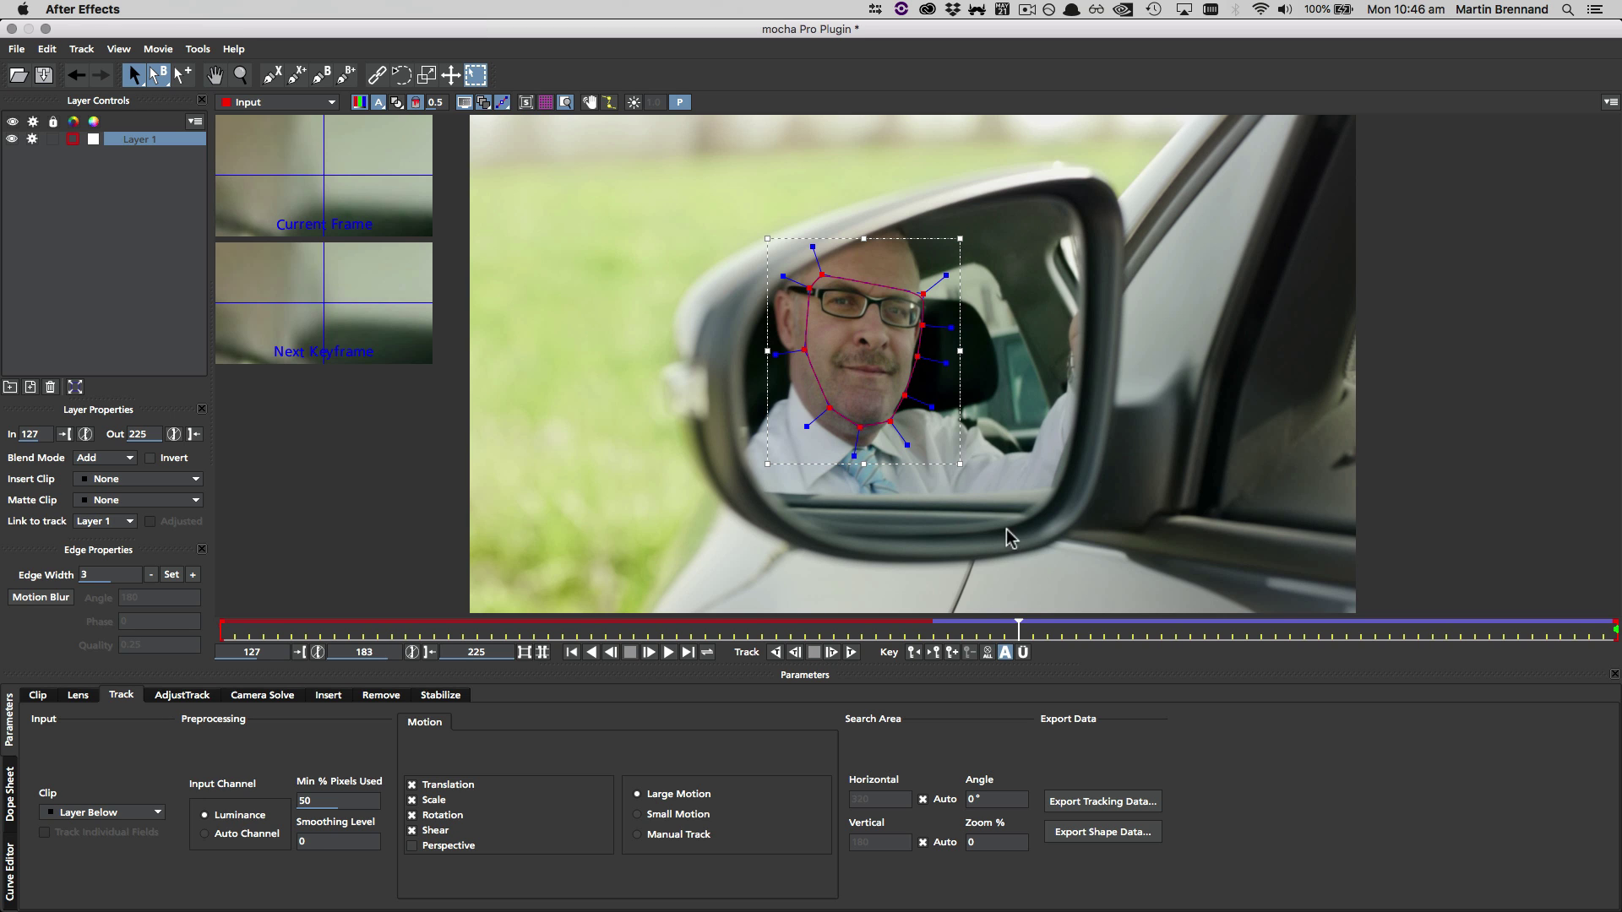
mouse_move(1020, 630)
mouse_down()
mouse_move(1075, 632)
mouse_move(1046, 634)
mouse_up()
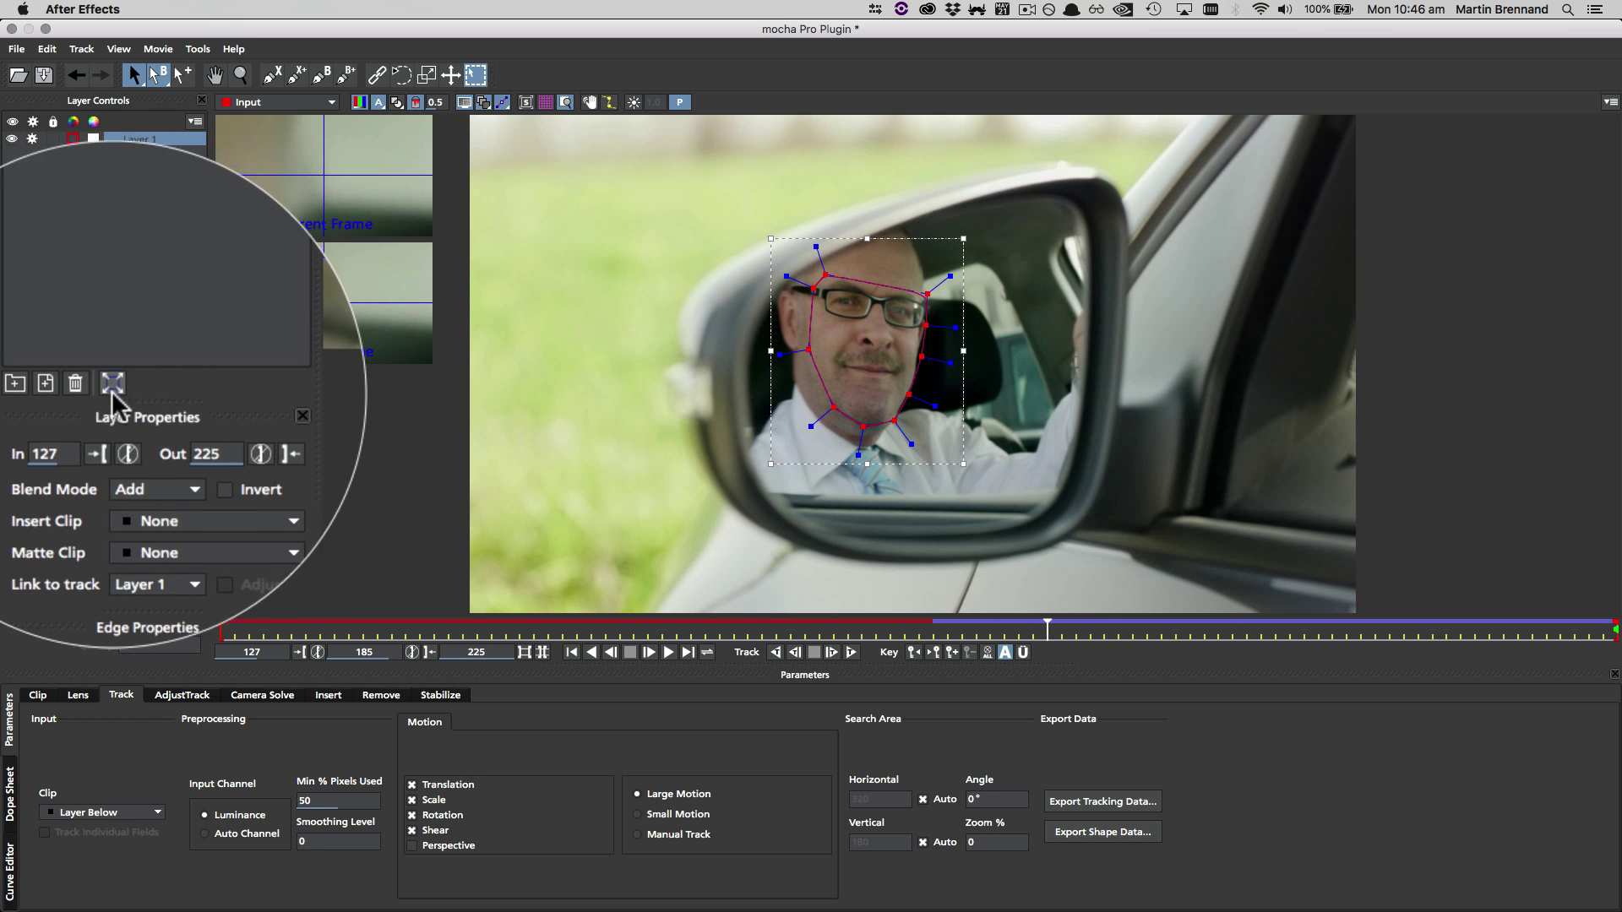
click(65, 435)
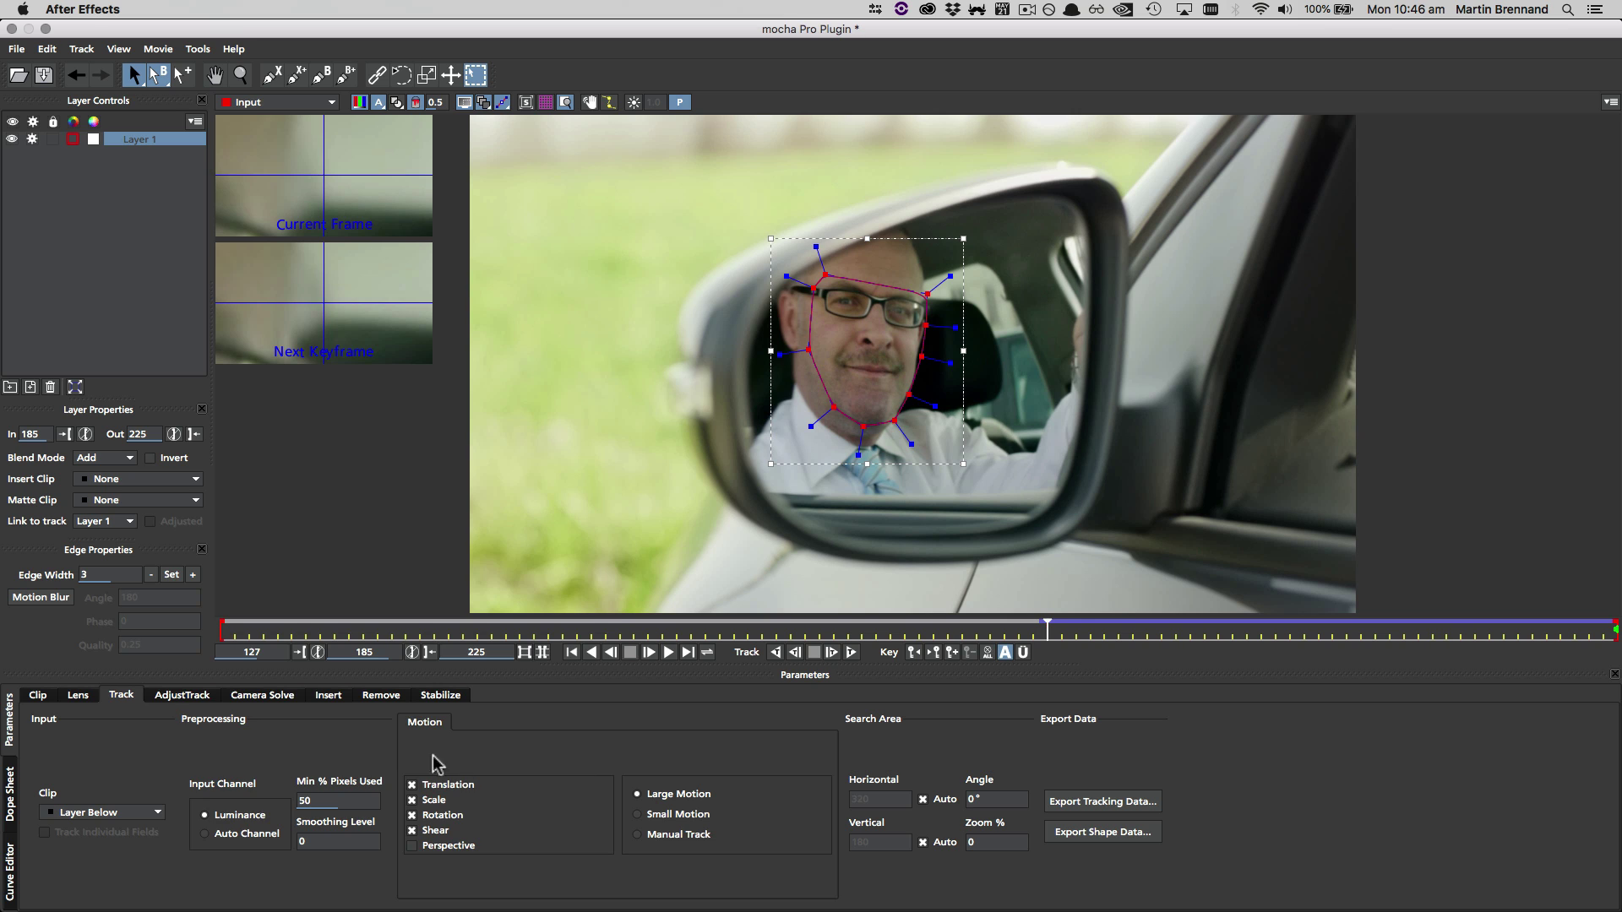
Step: In the Remove module, save the current frame as clean plate Smile We Like.TIFF in V5.6.0, overwriting it
click(378, 665)
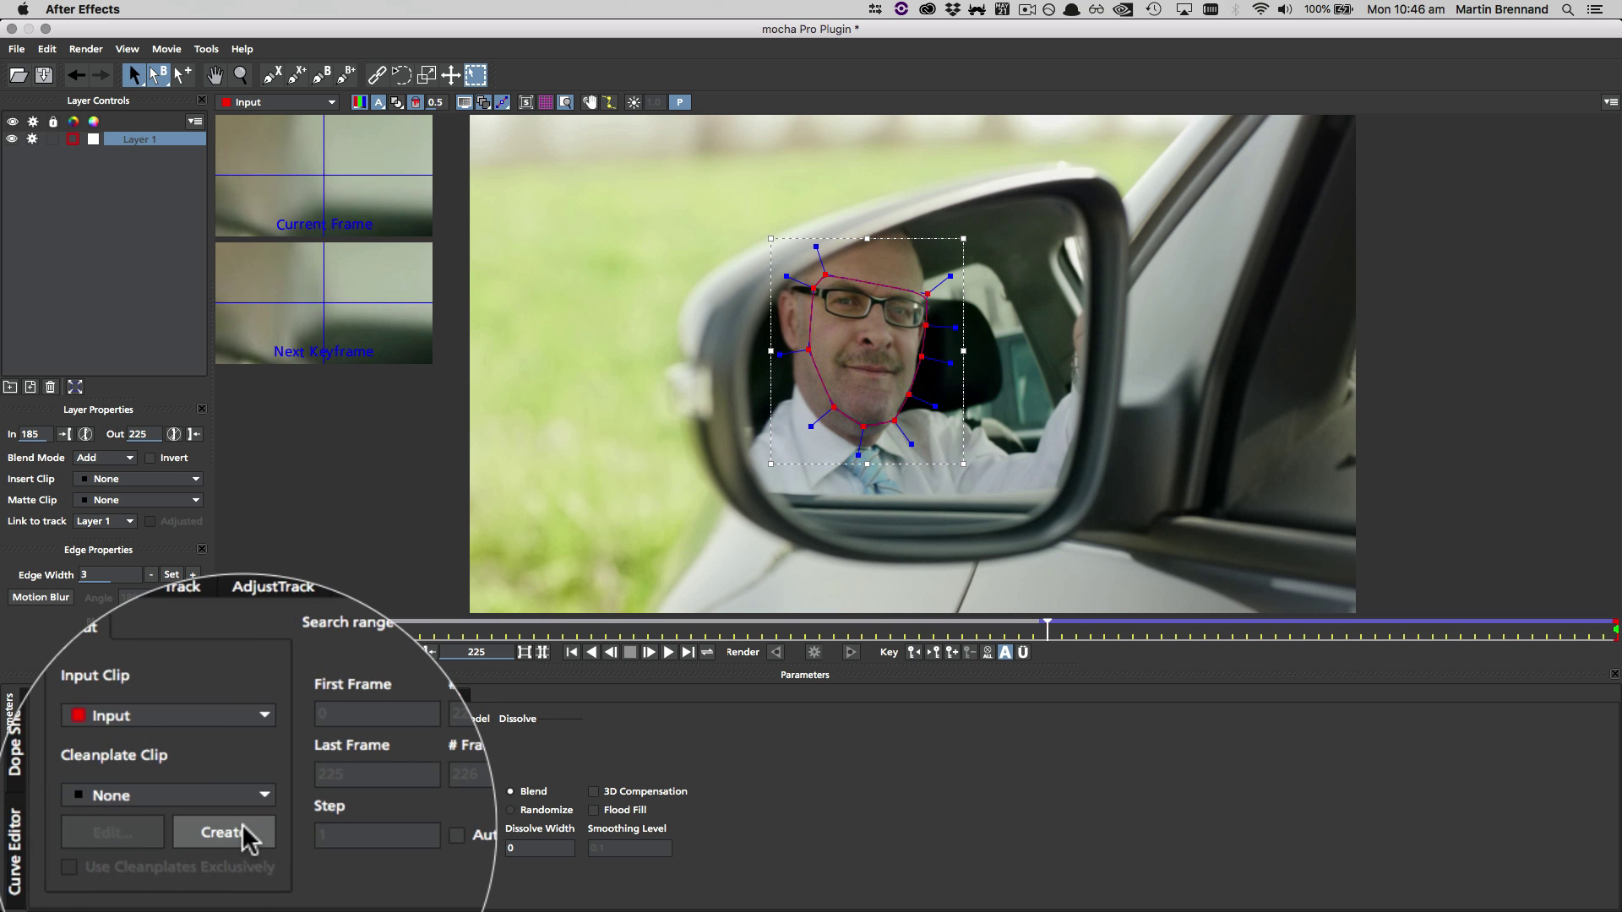
click(161, 859)
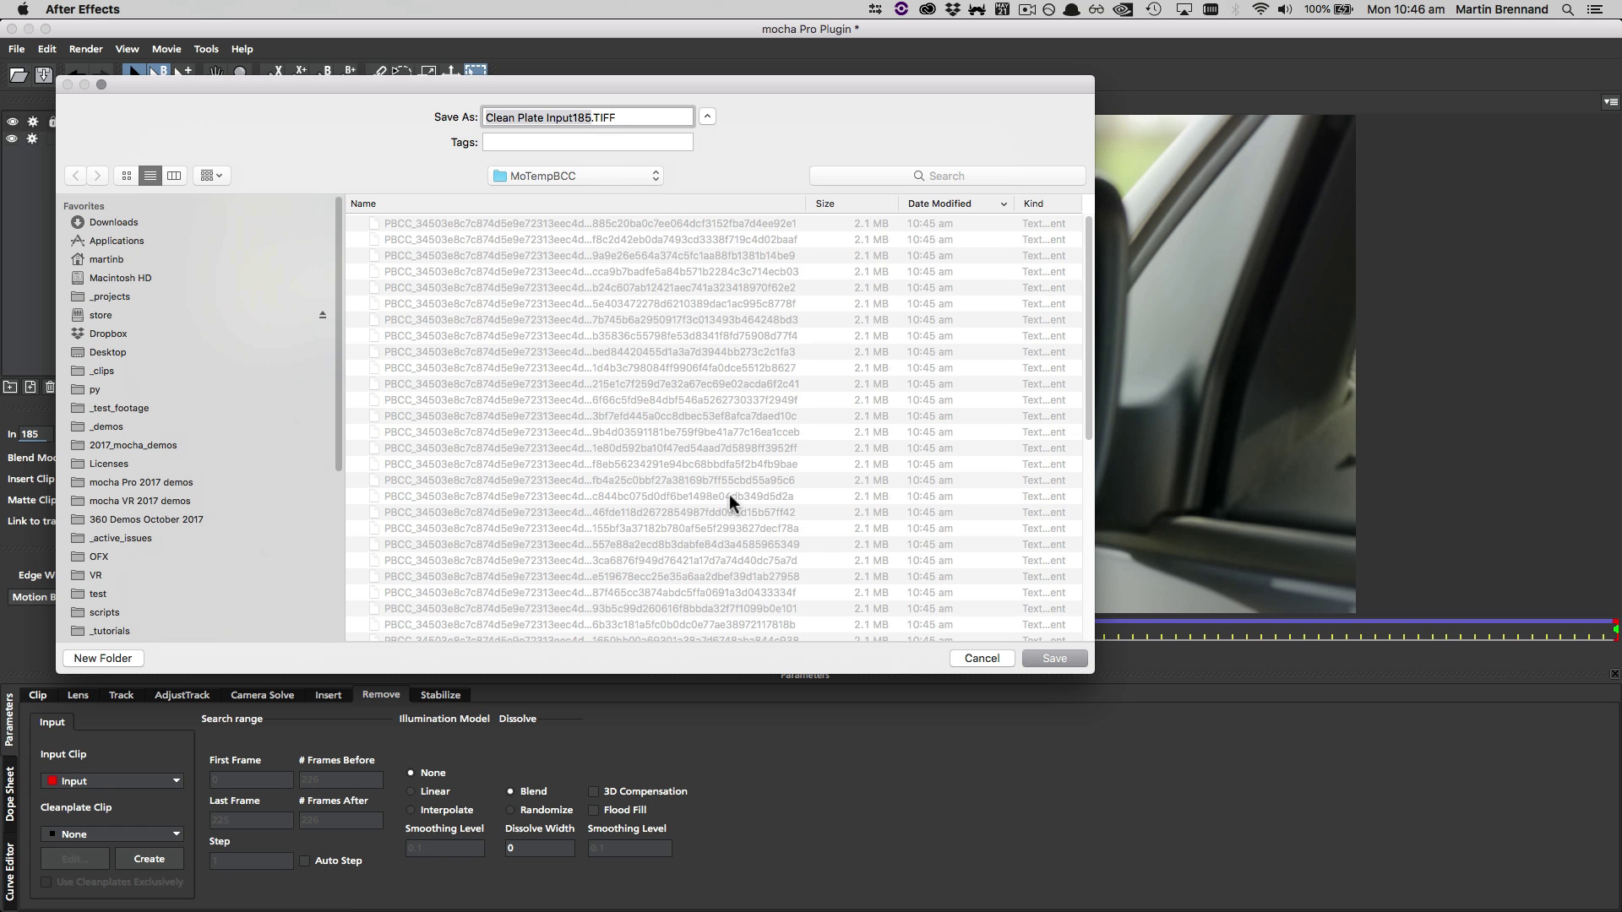
click(616, 175)
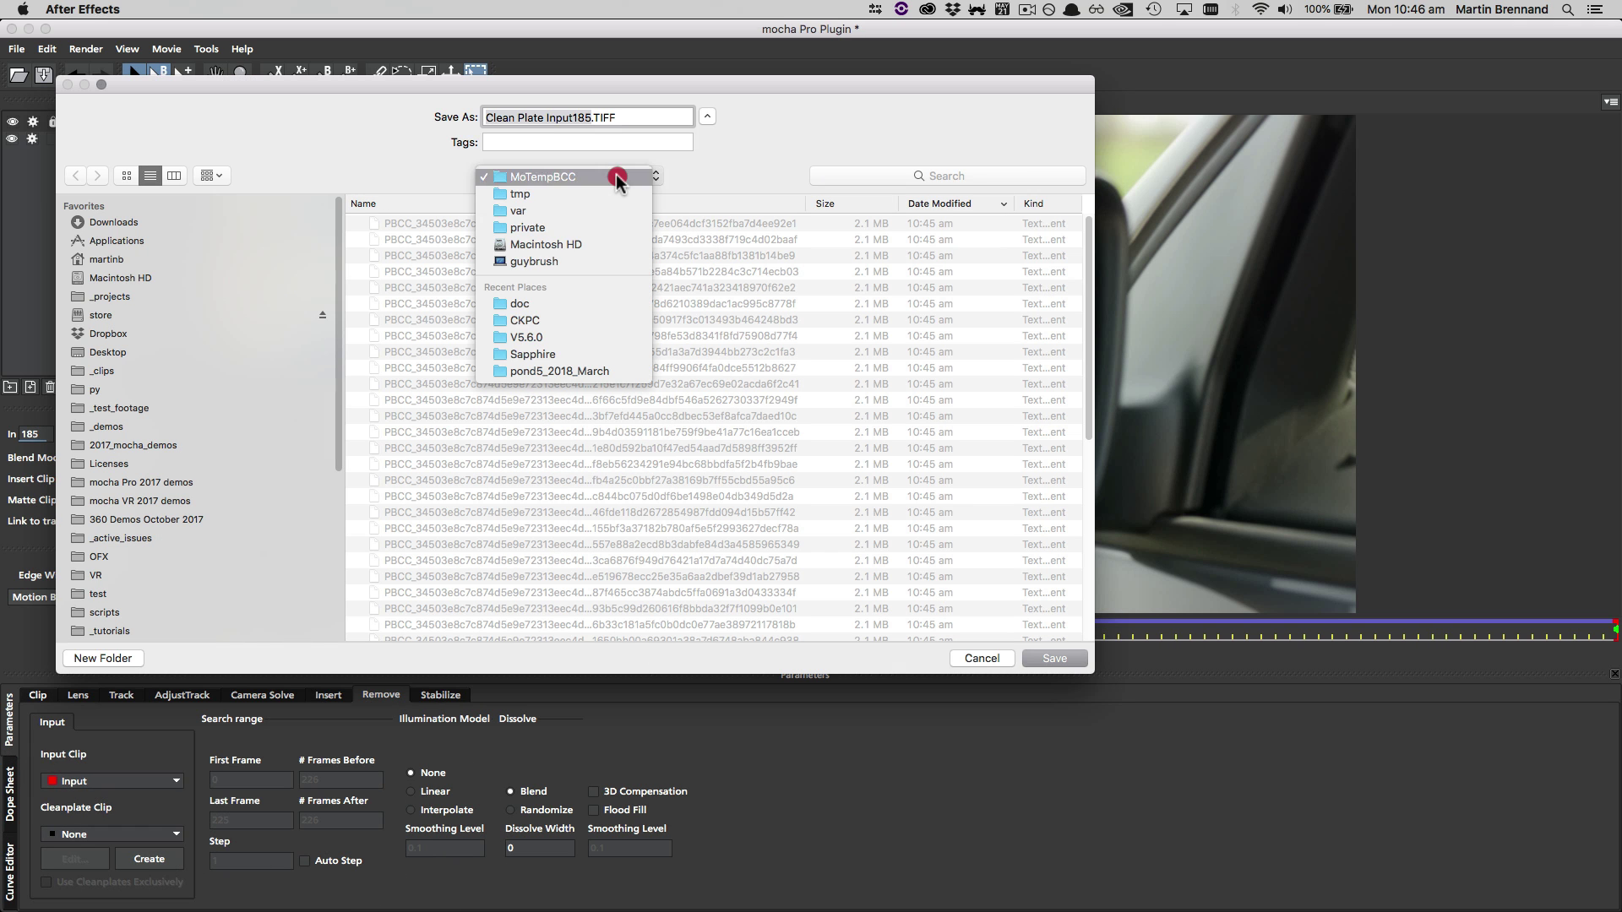
click(554, 339)
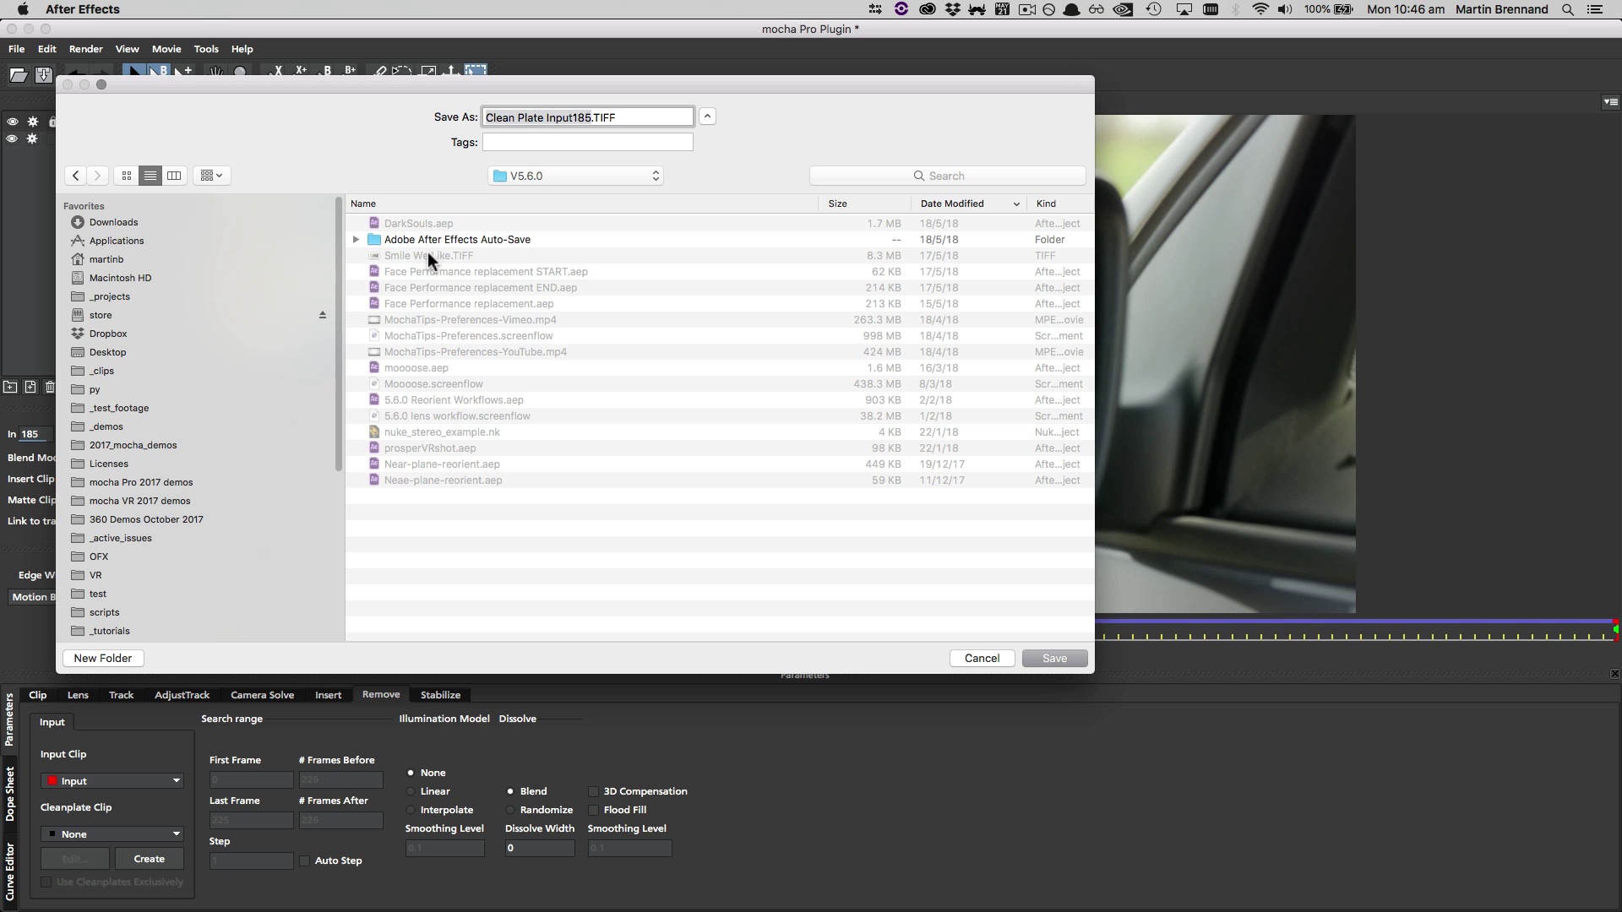
click(427, 255)
click(1053, 657)
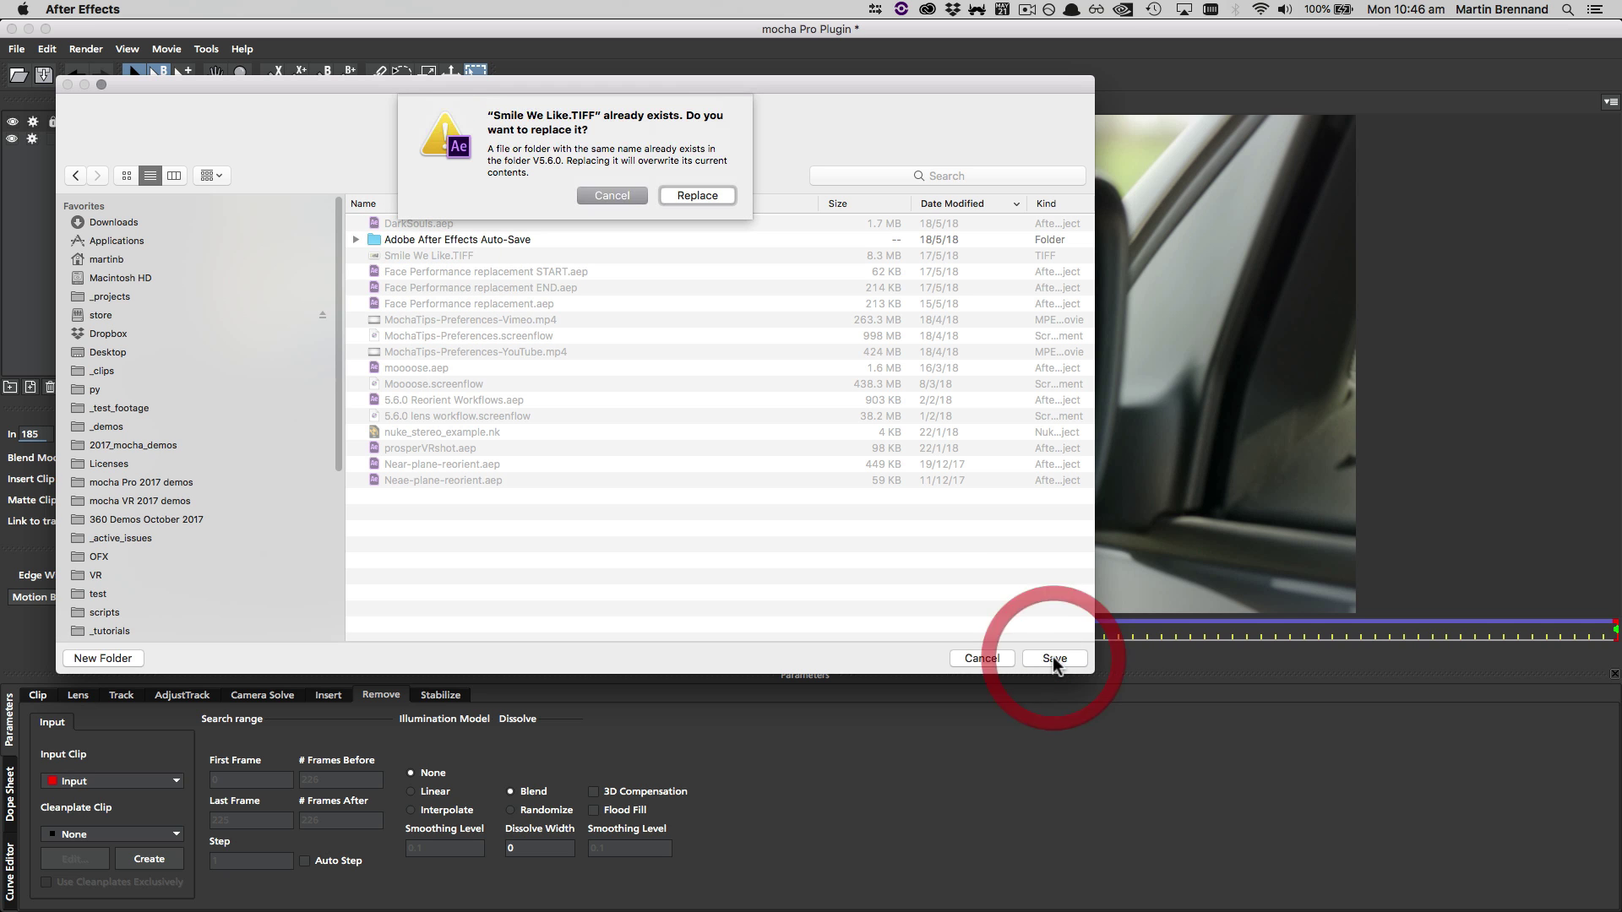
click(716, 196)
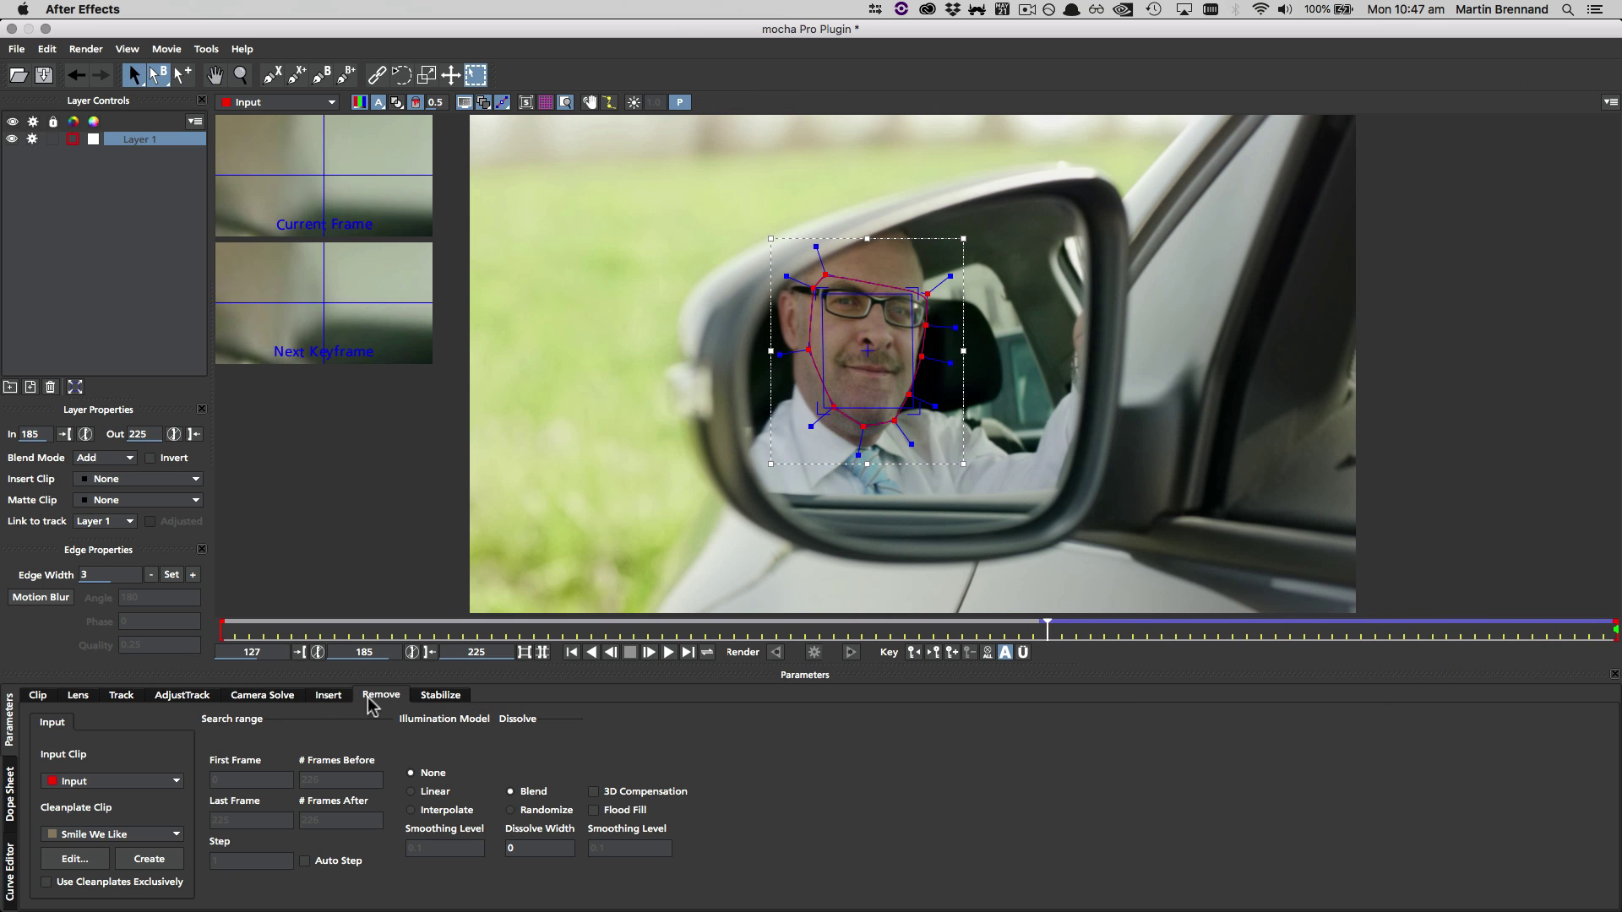
Step: Review the cleanplate, then import Smile We Like.TIFF as Layer 1's insert clip, Smile We Like 2
click(75, 858)
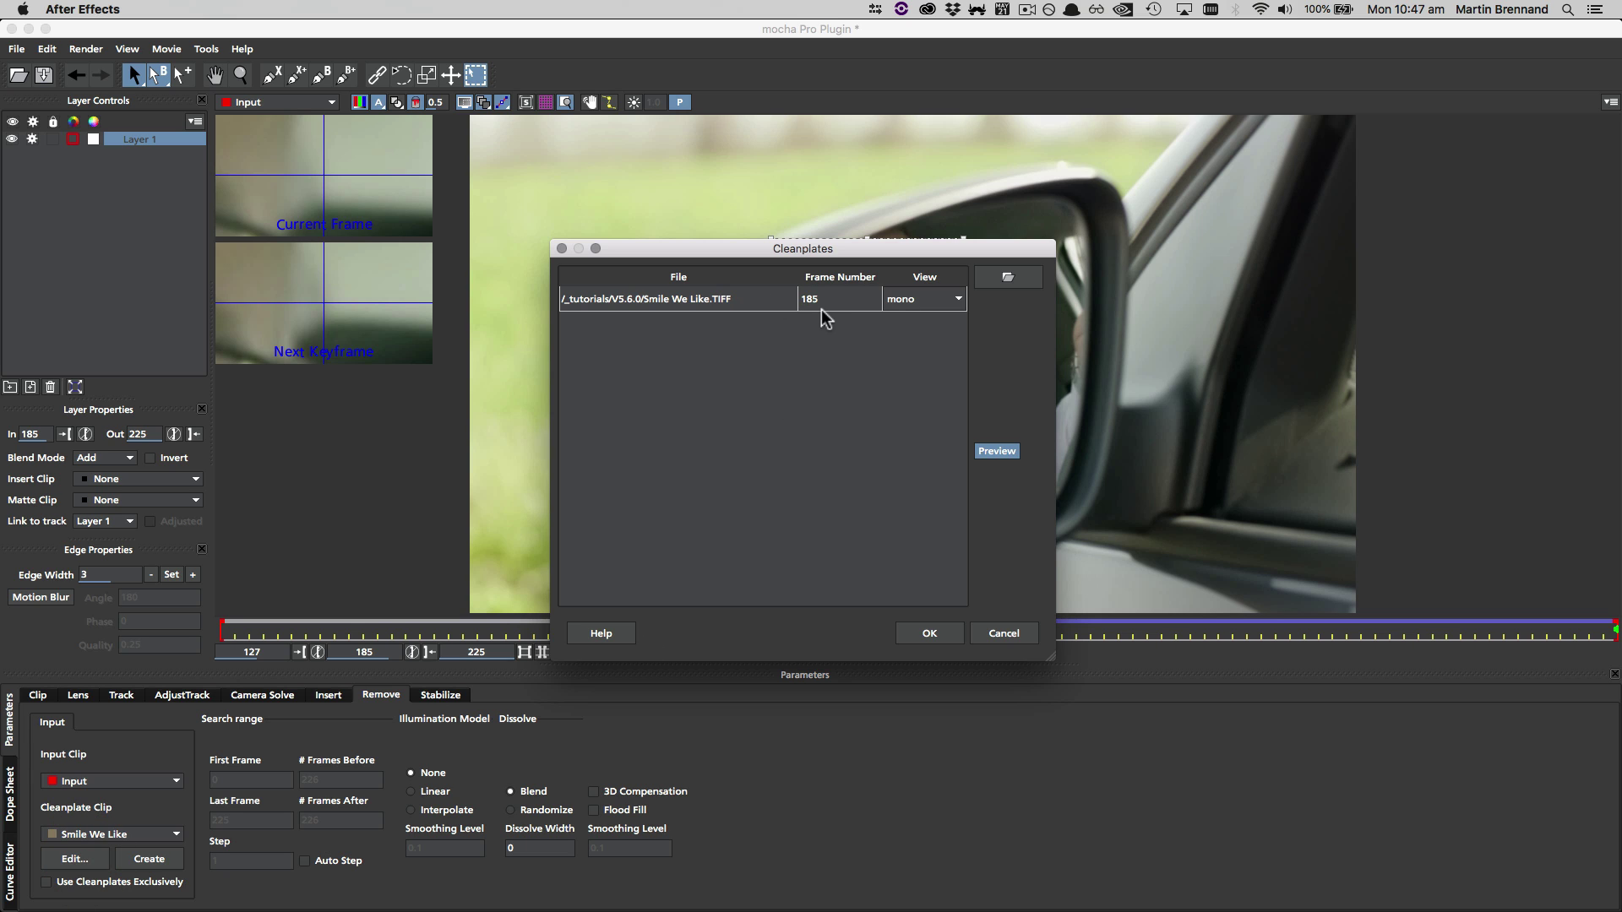
click(929, 634)
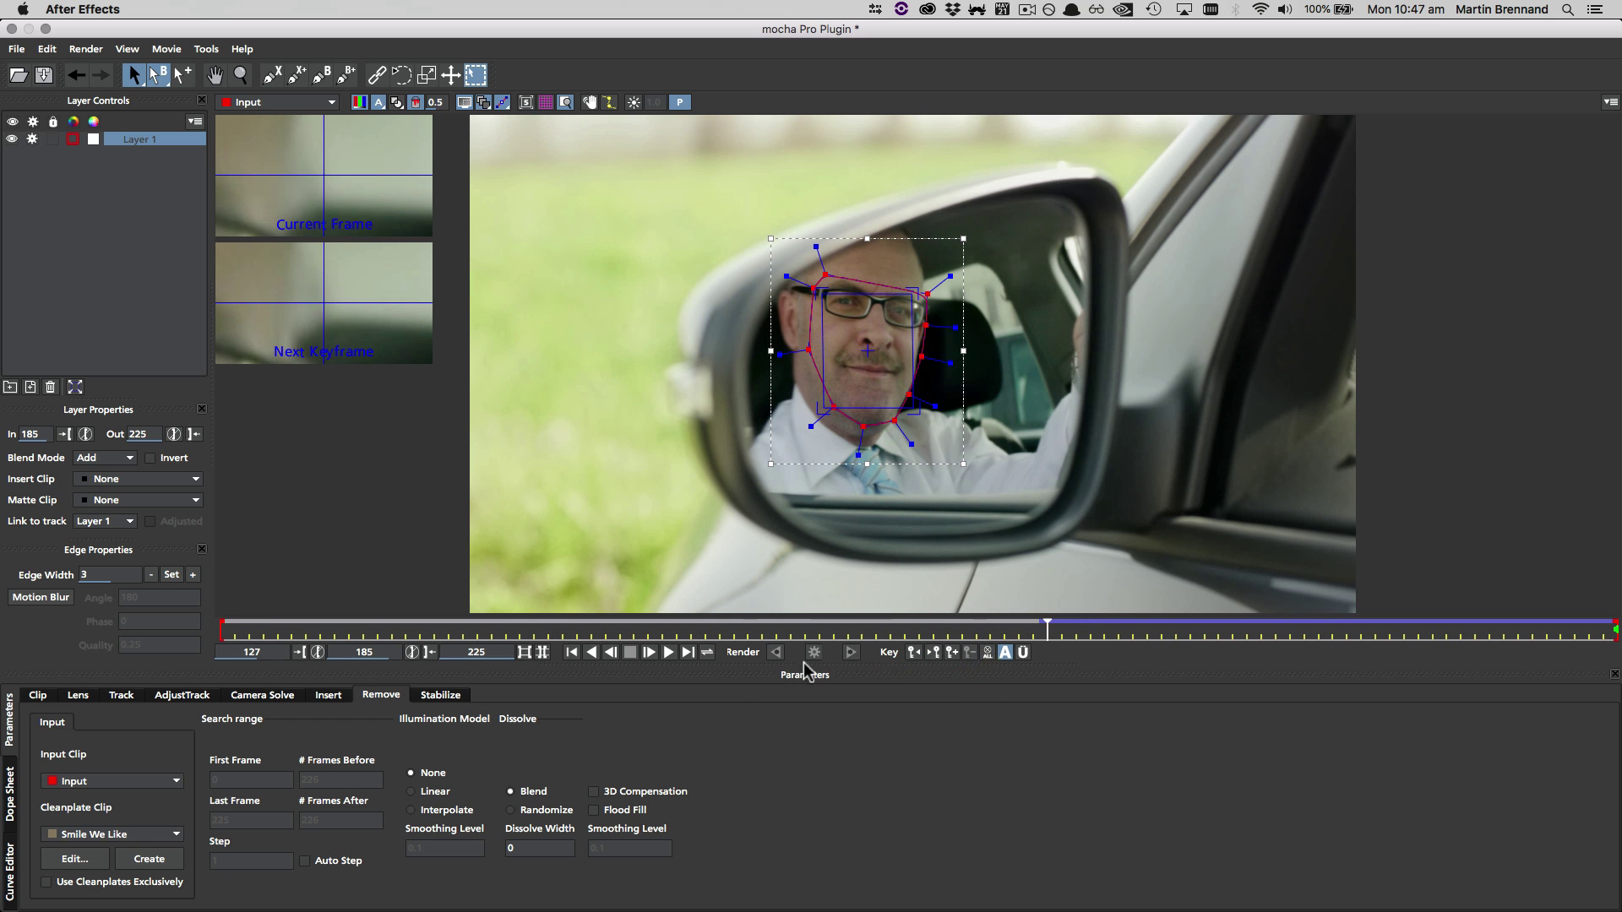
click(127, 479)
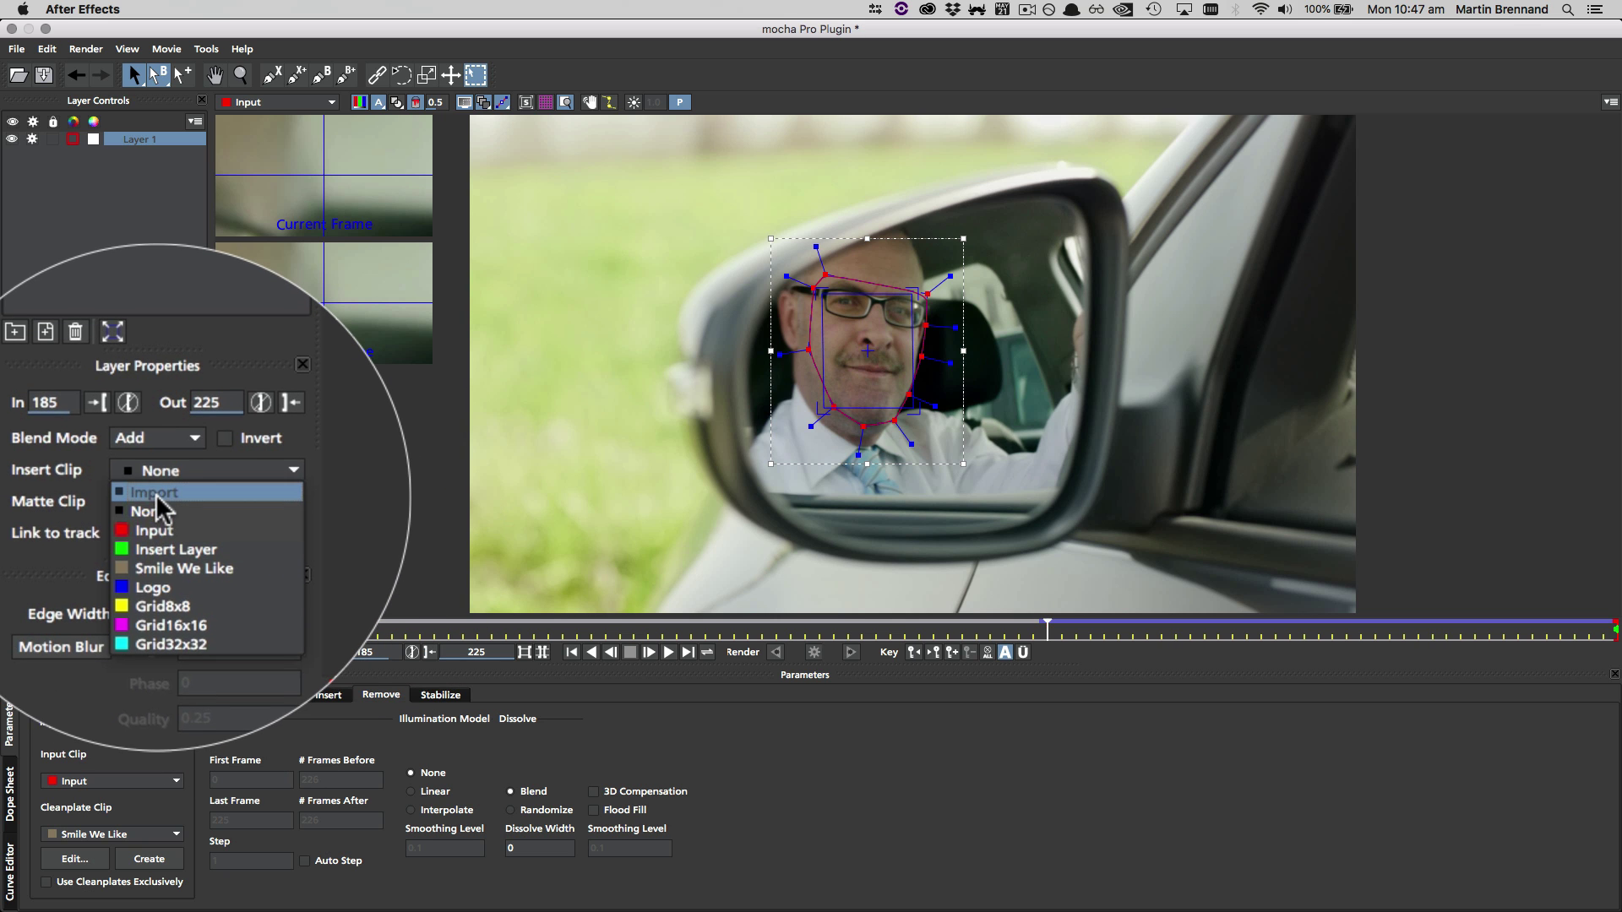
click(104, 495)
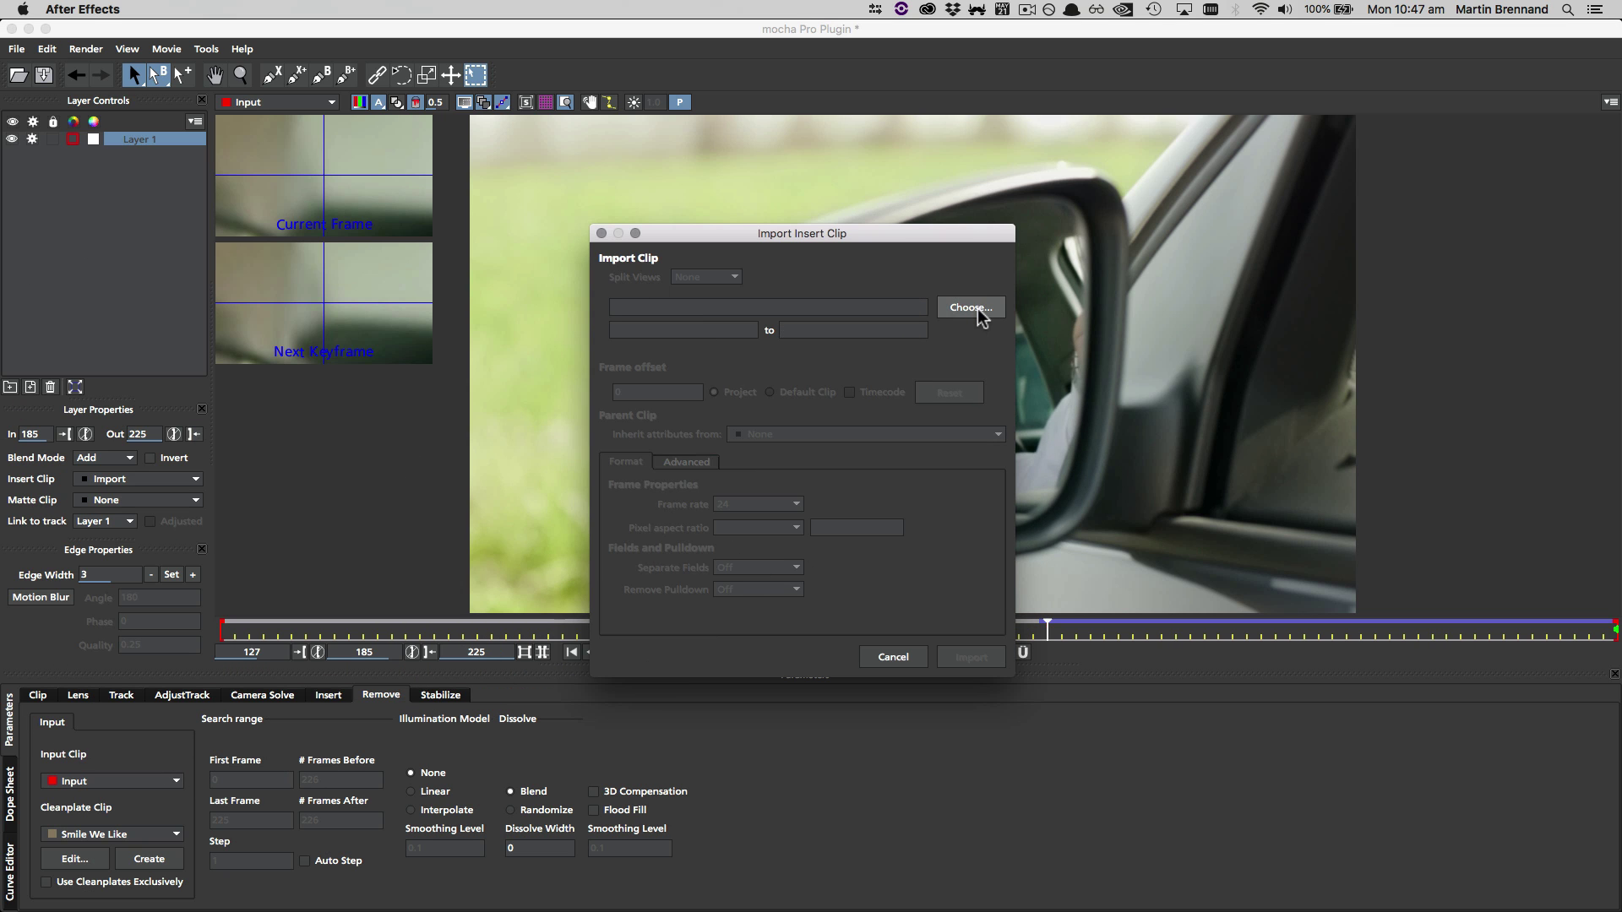
click(970, 308)
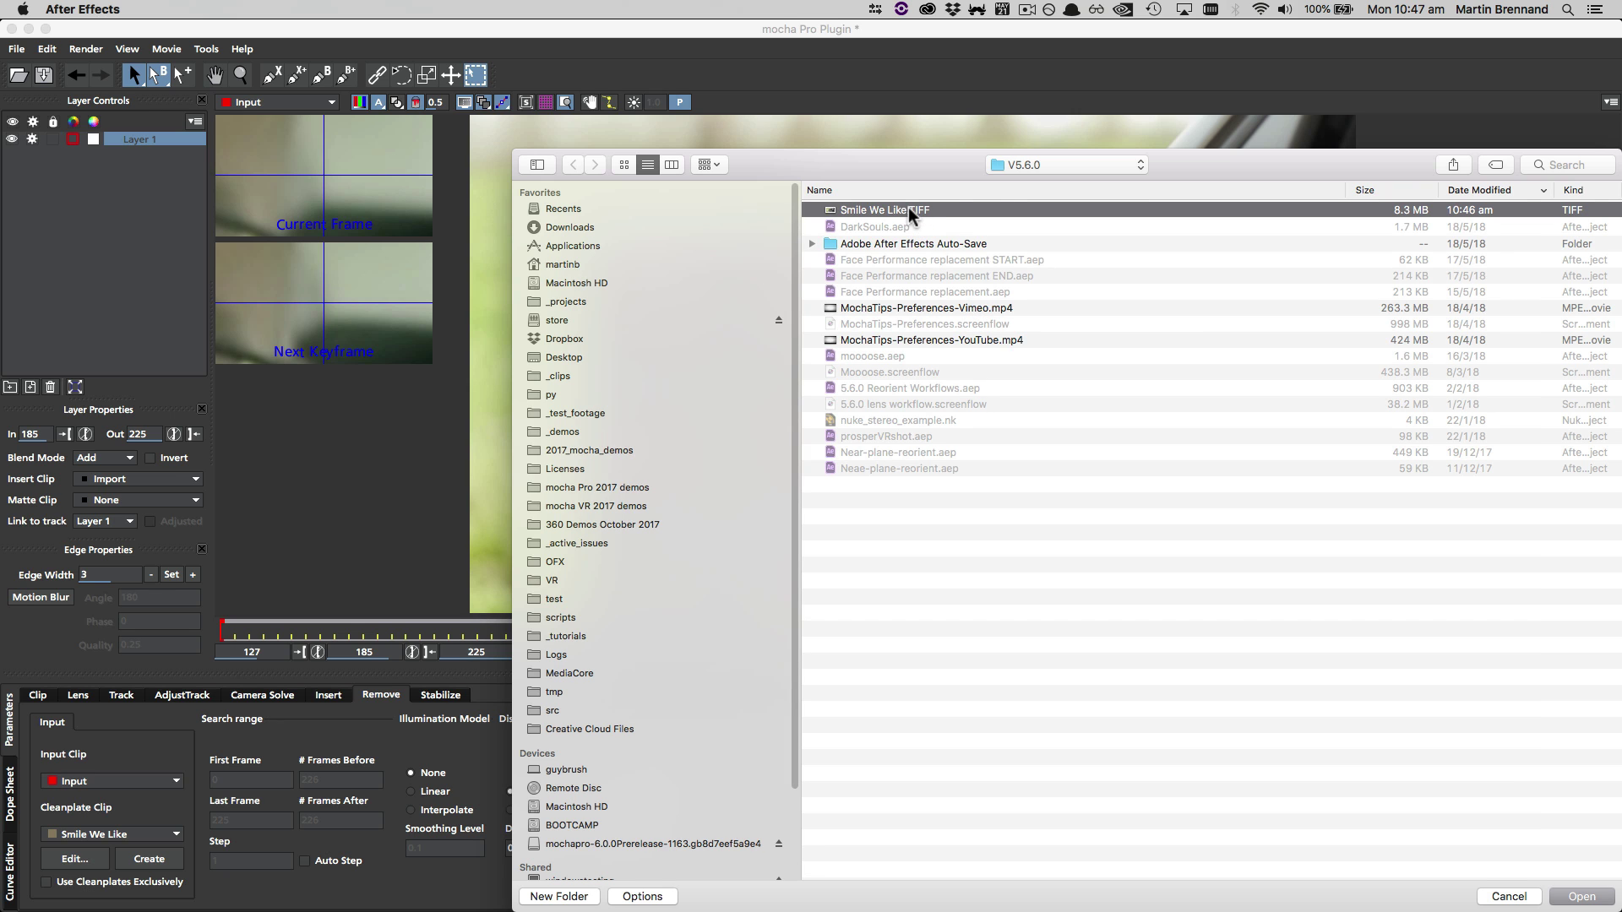
double_click(884, 209)
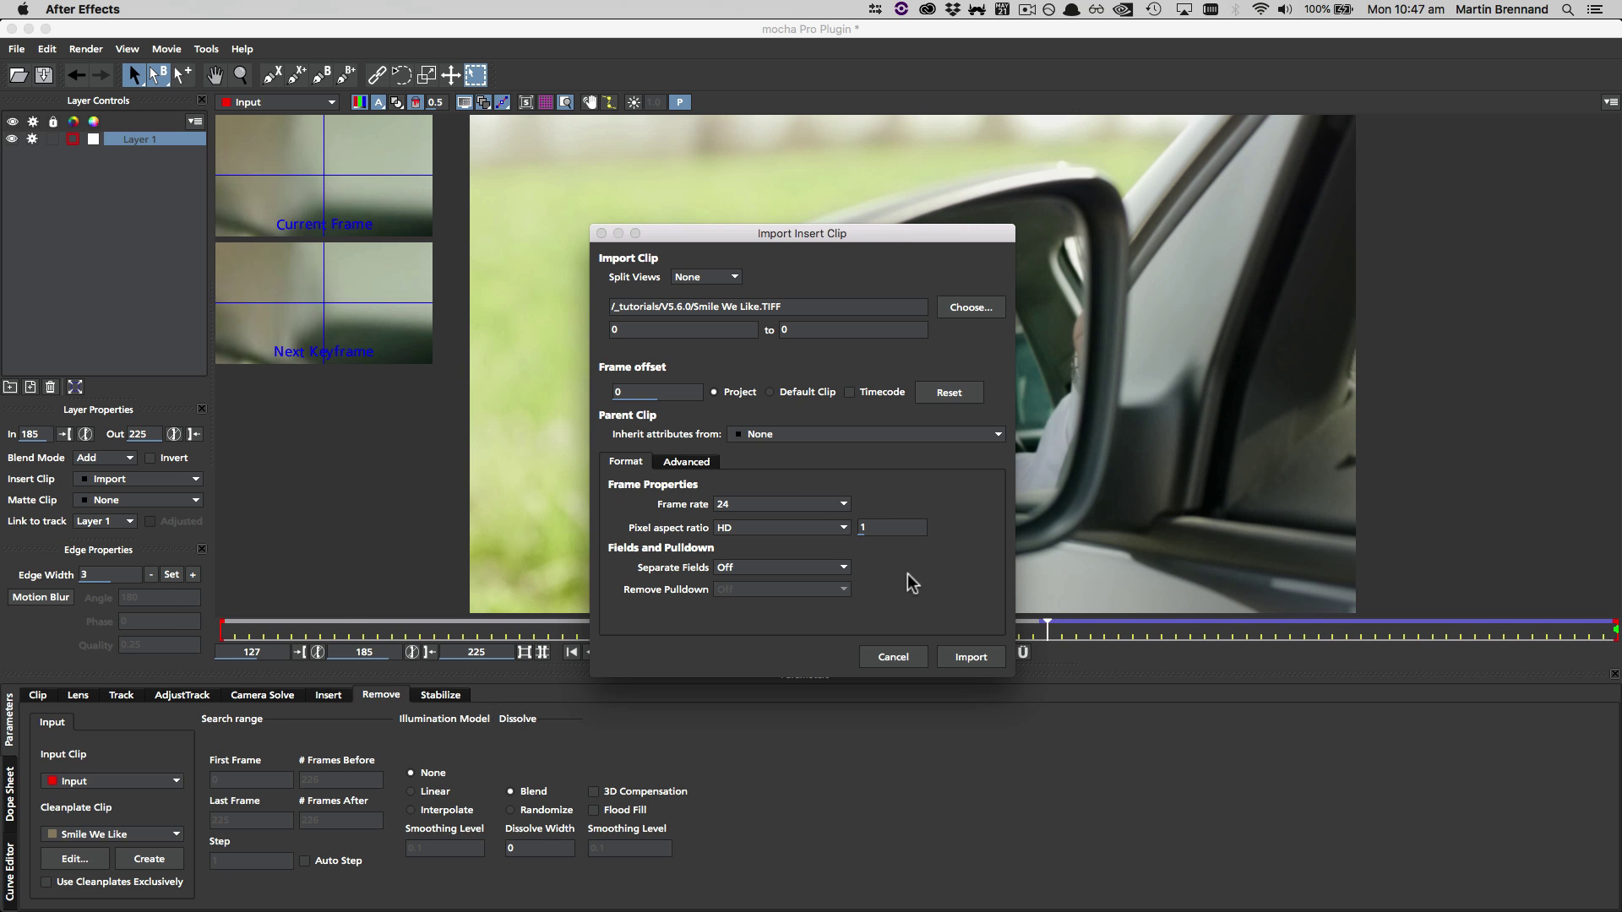
click(969, 657)
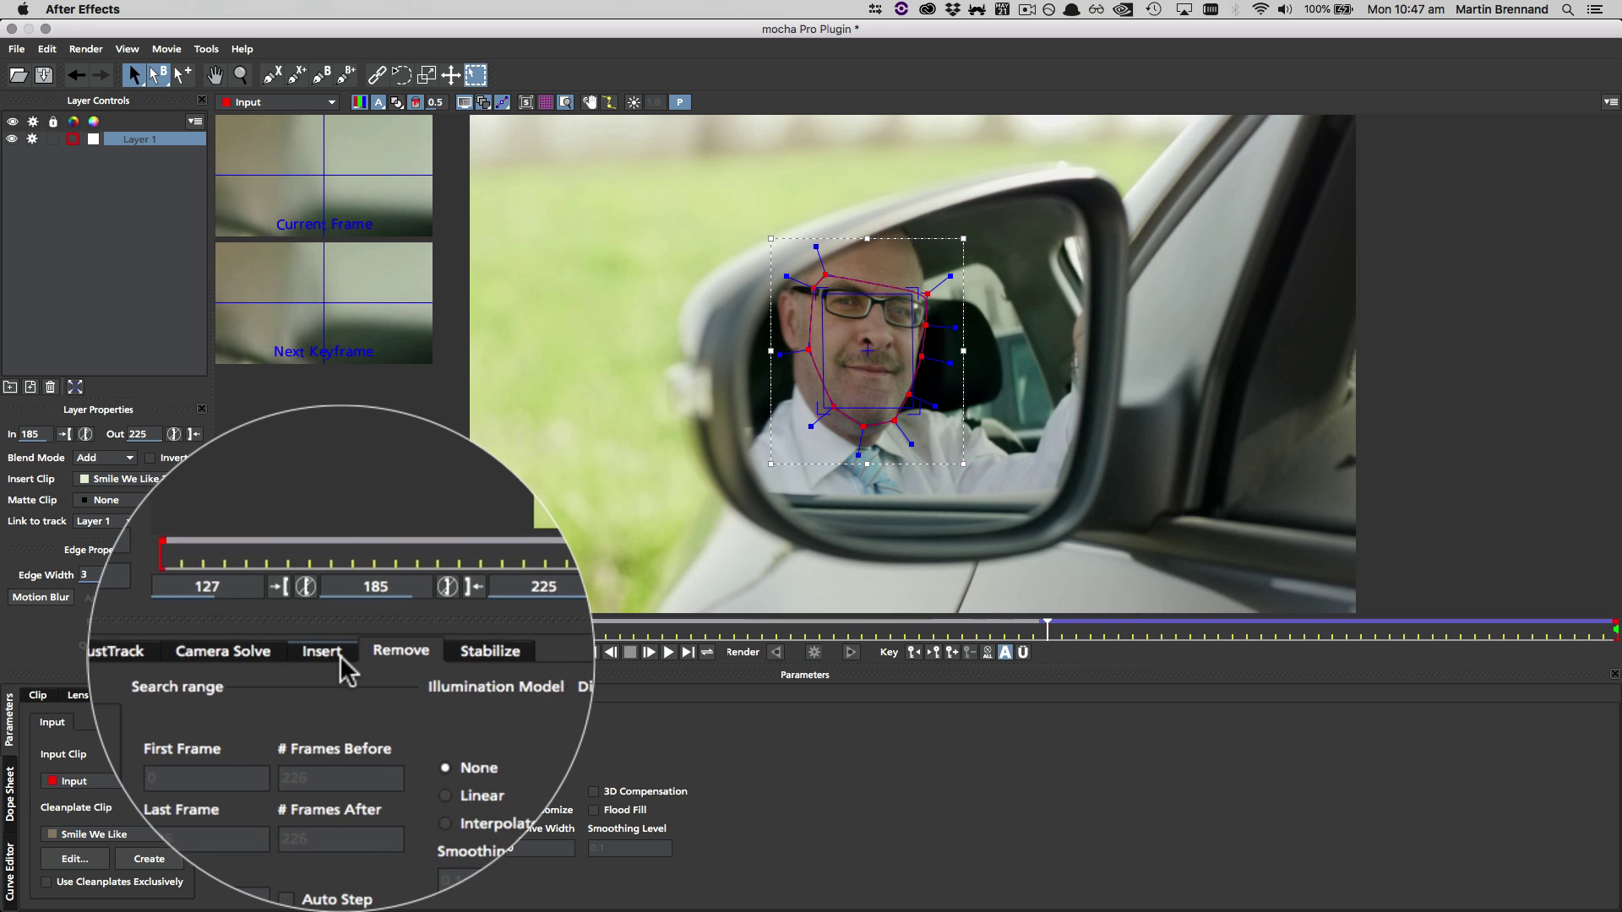
Step: Open the Insert settings, align Layer 1's surface to the full frame, and check frame 208
click(328, 694)
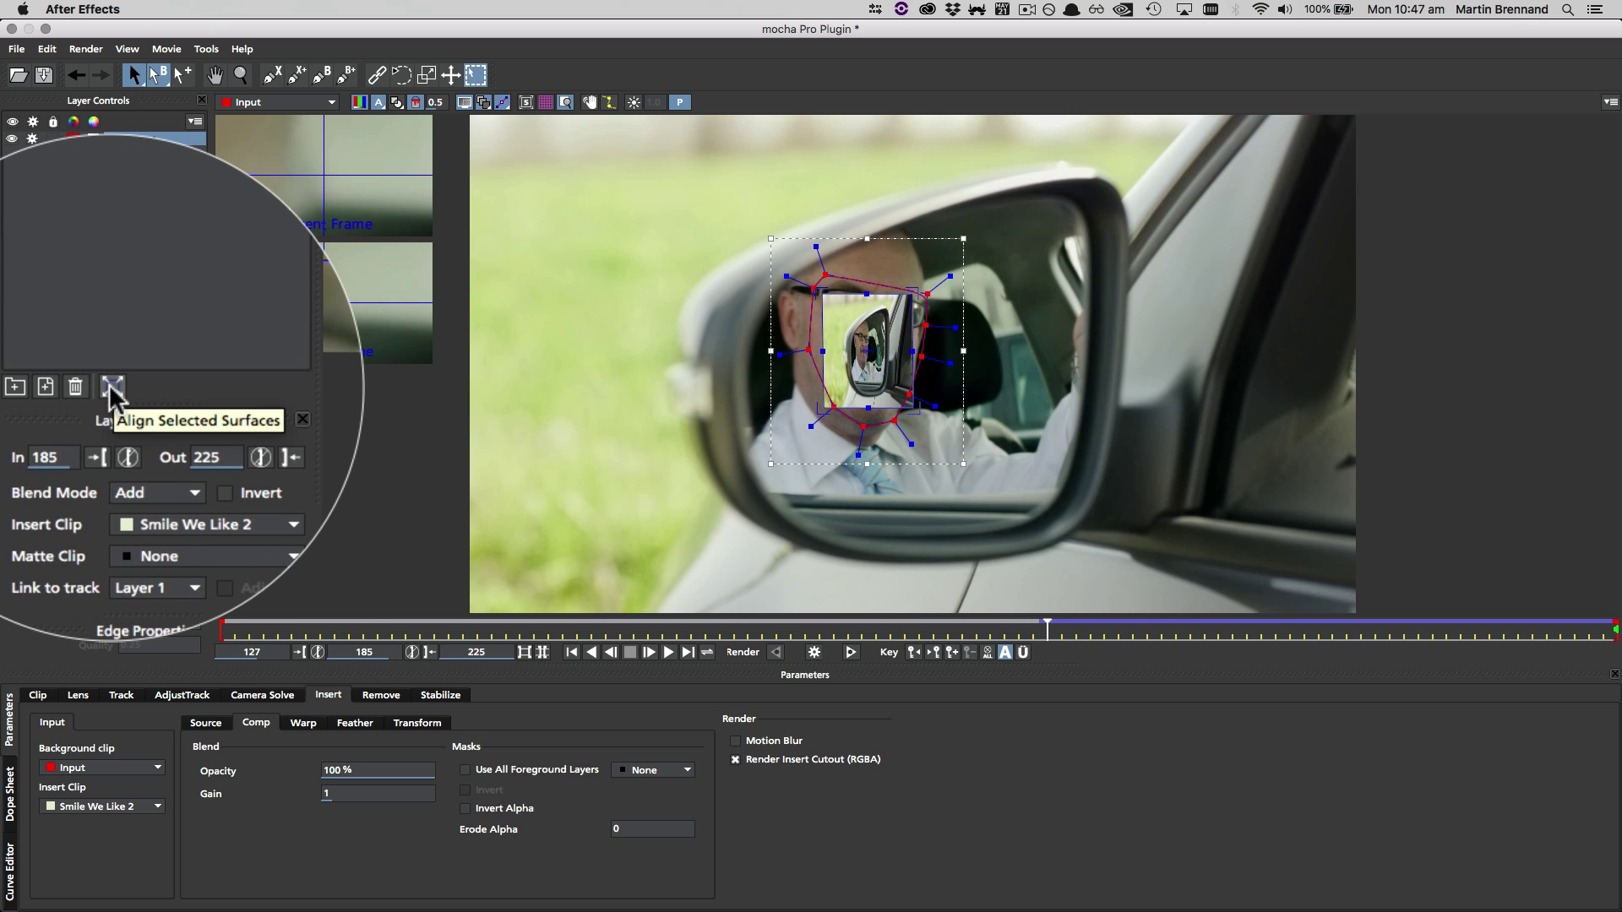
click(75, 388)
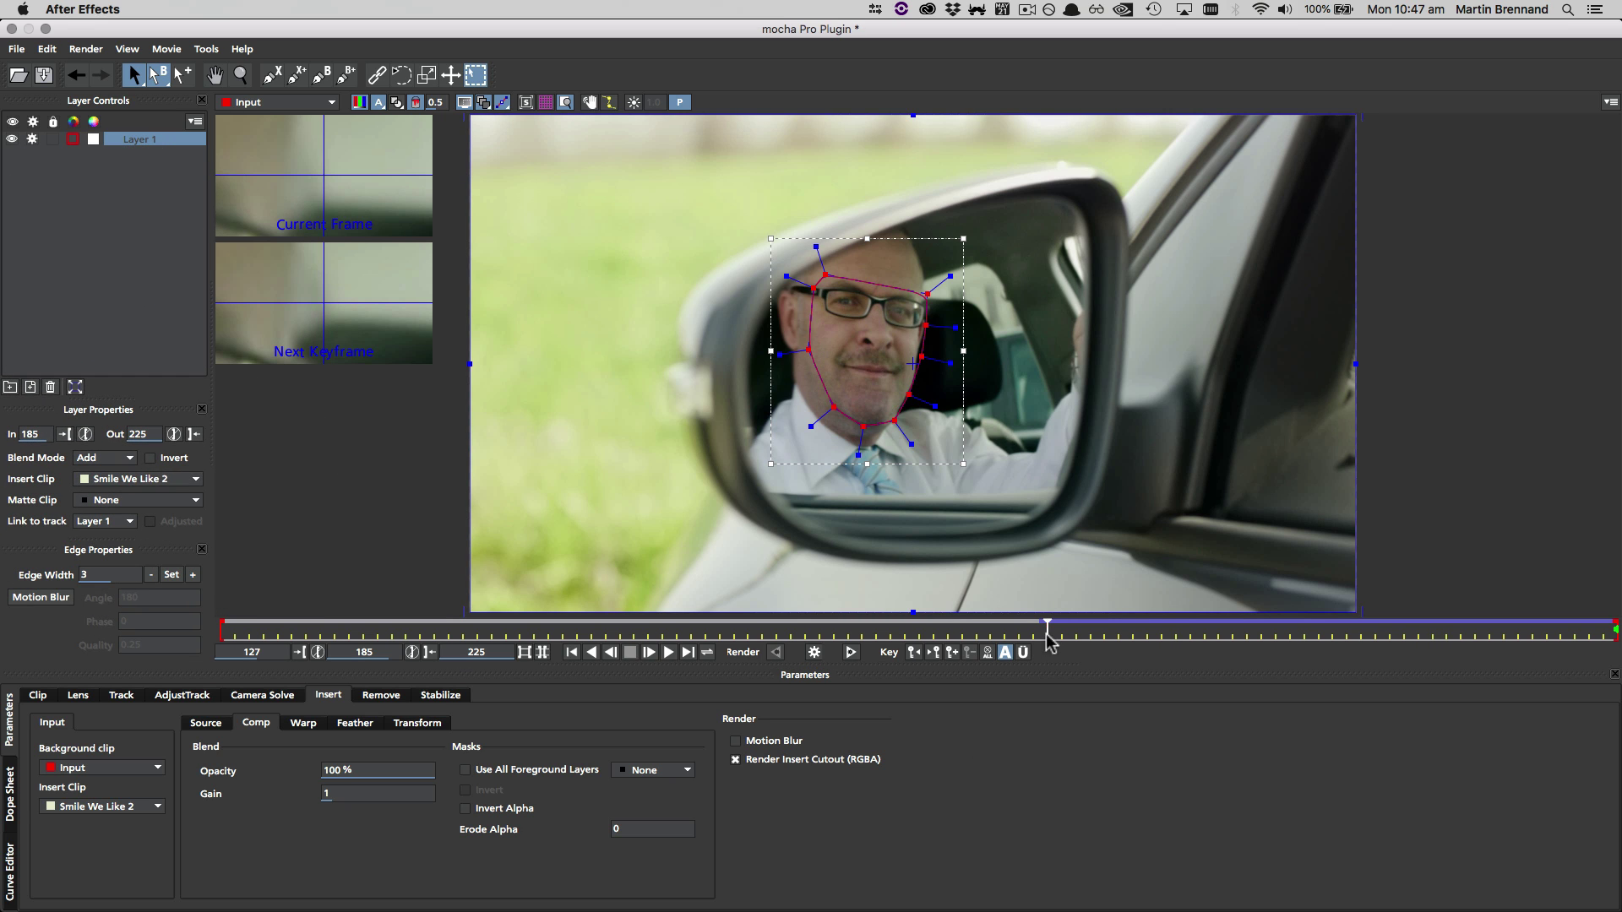
drag(1048, 630, 1052, 687)
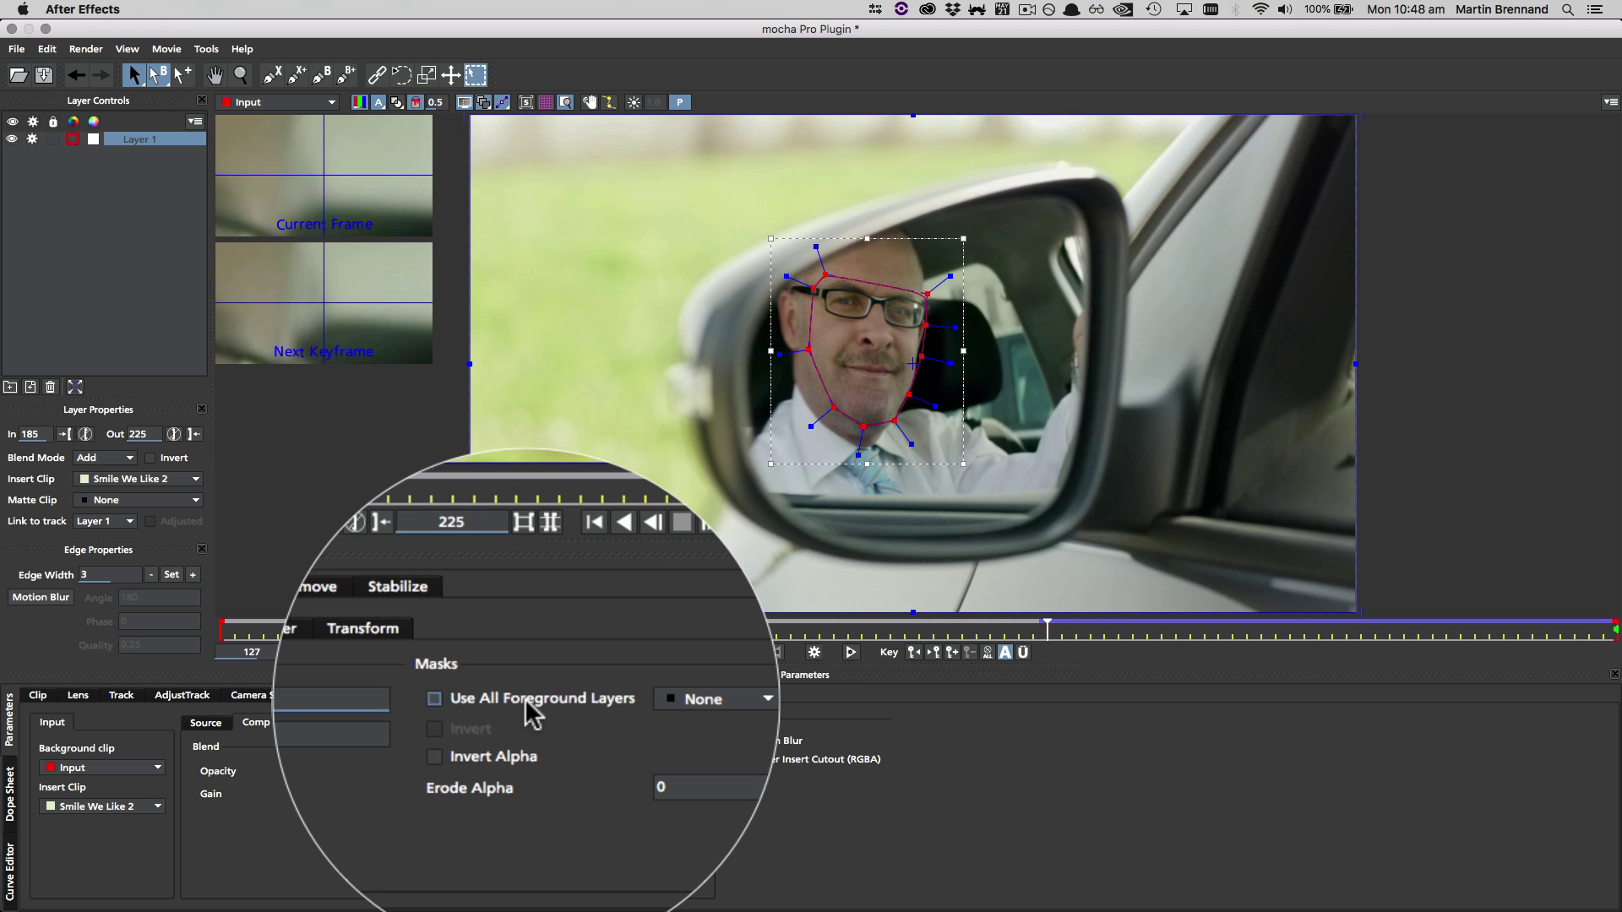
Step: Enable Use All Foreground Layers and refit the face mask by deleting the top-of-head points and moving two others
click(529, 775)
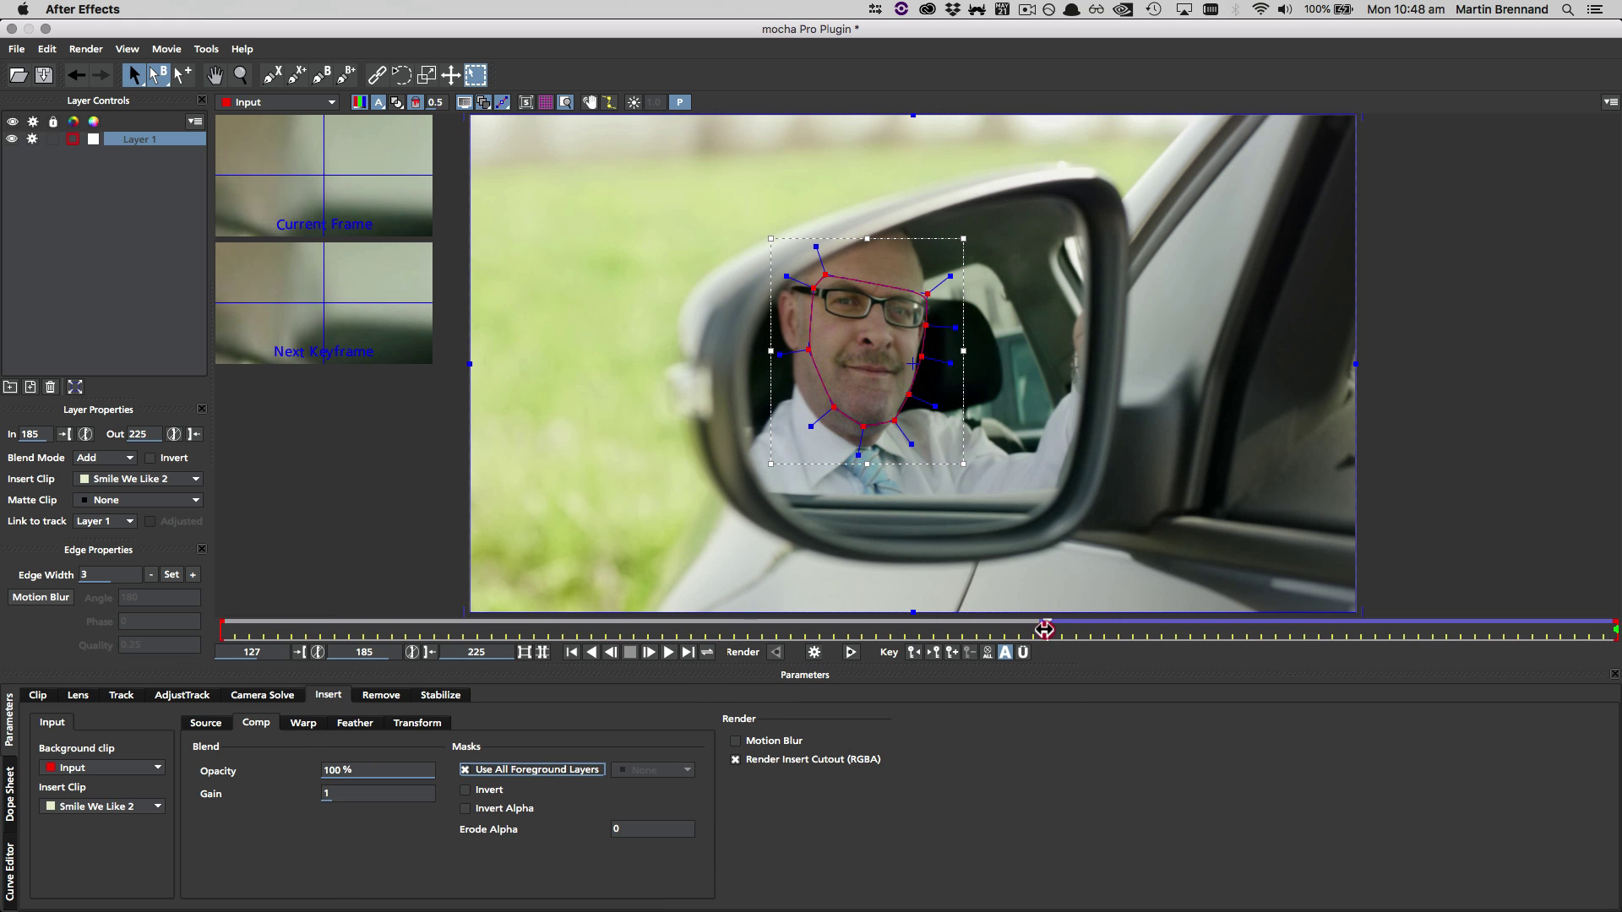
drag(1044, 629, 1049, 667)
drag(802, 261, 937, 313)
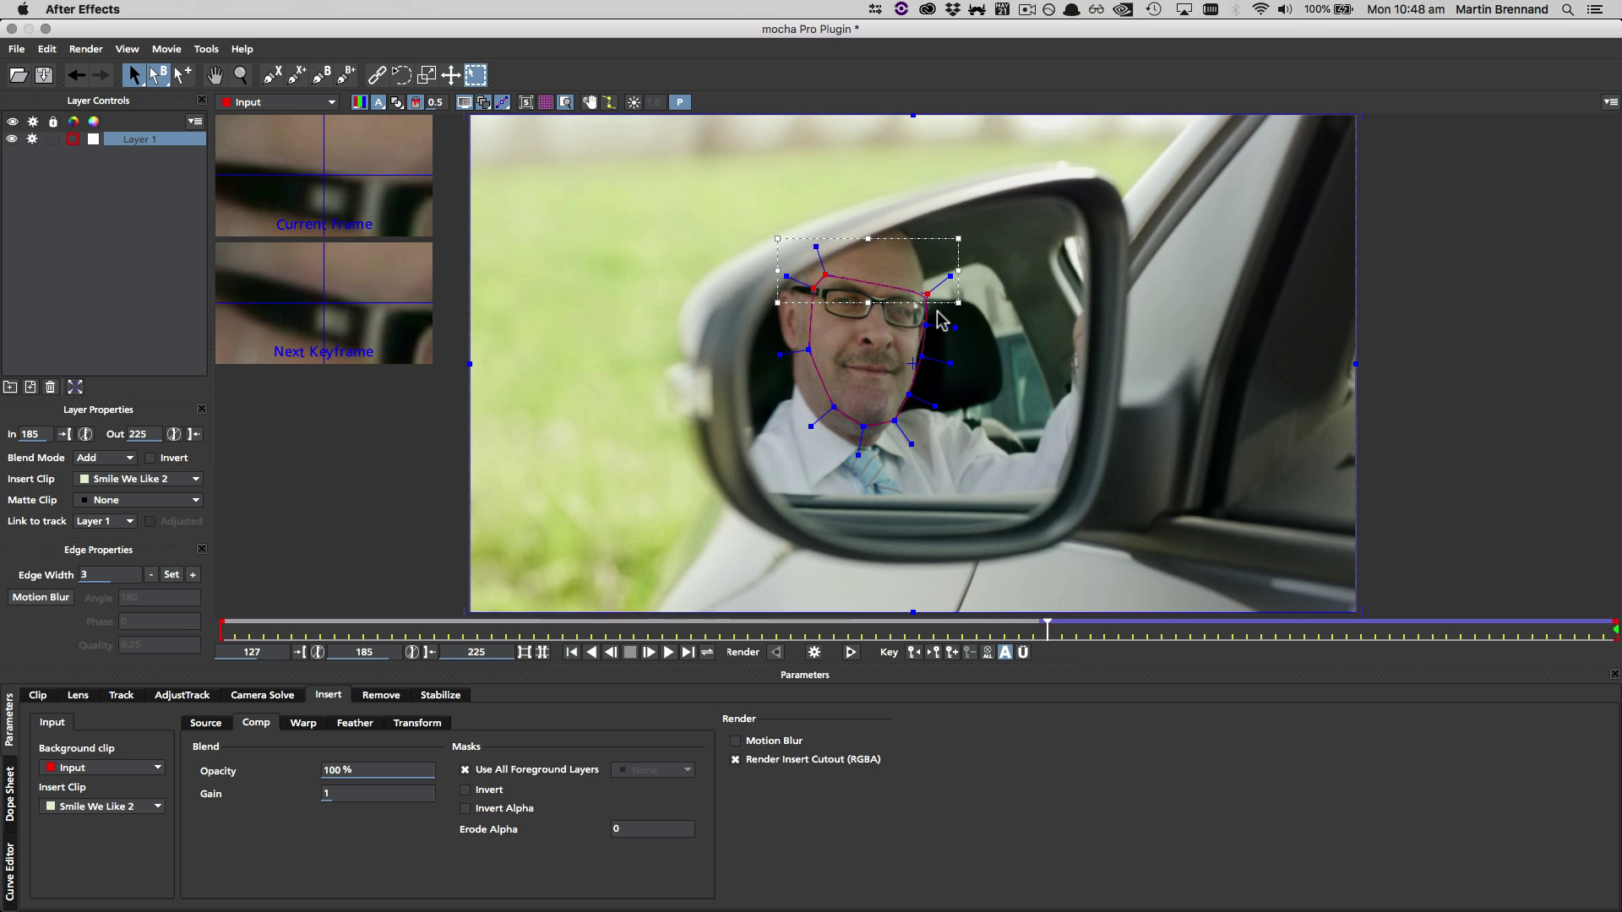
key(BackSpace)
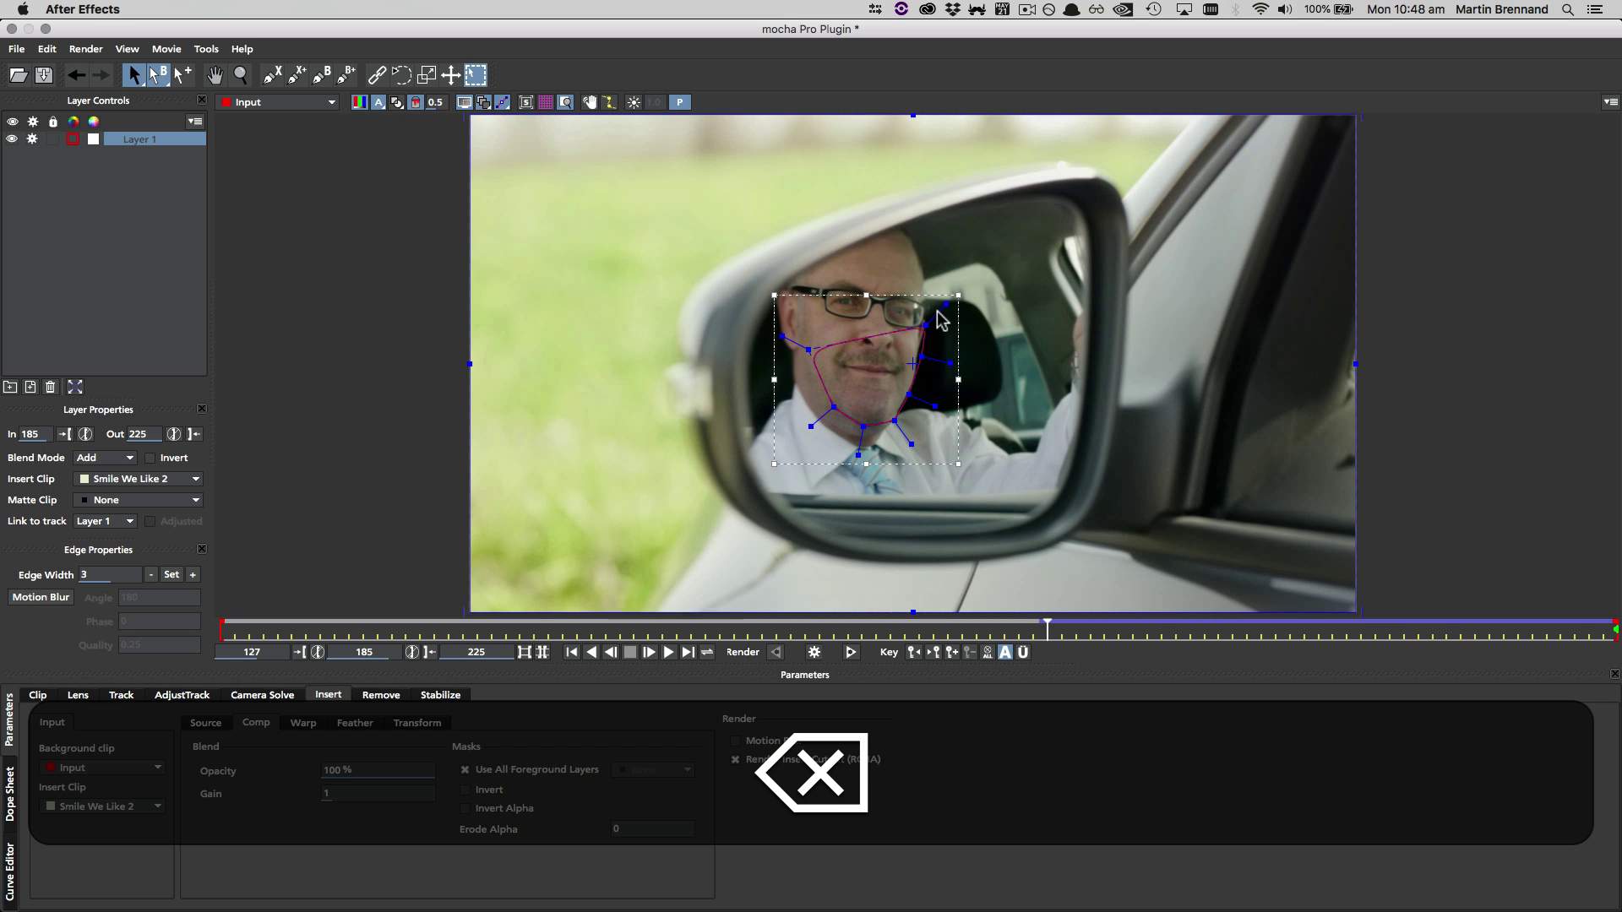
drag(808, 350, 810, 318)
drag(926, 325, 921, 334)
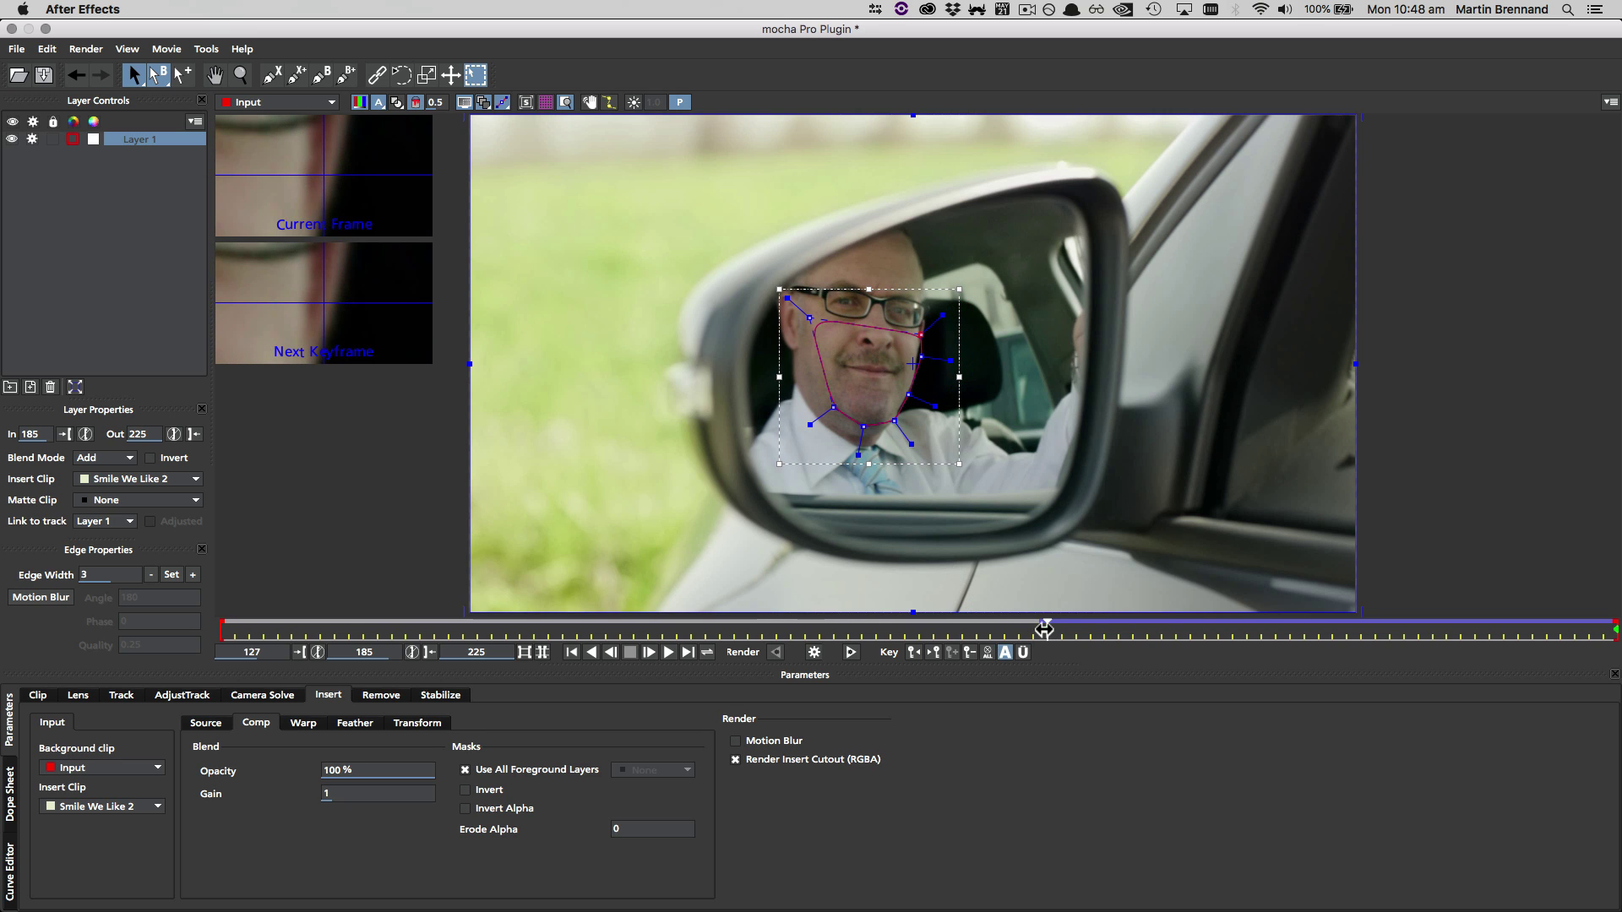
Step: Delete the mask keyframe at frame 225 and return to around frame 174
click(933, 652)
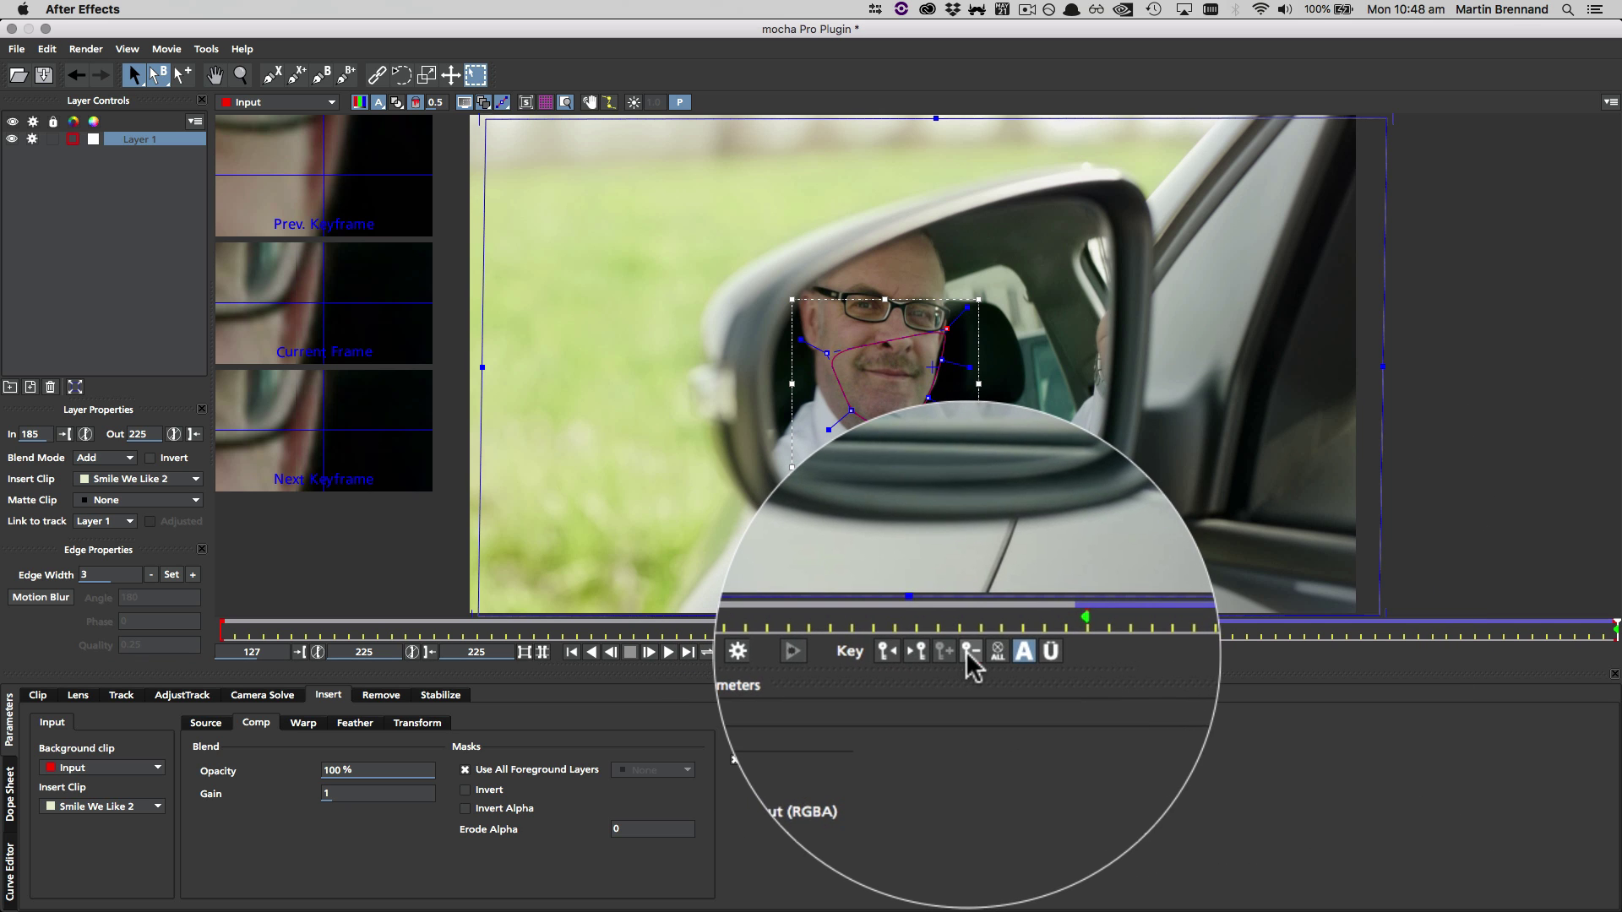
click(969, 652)
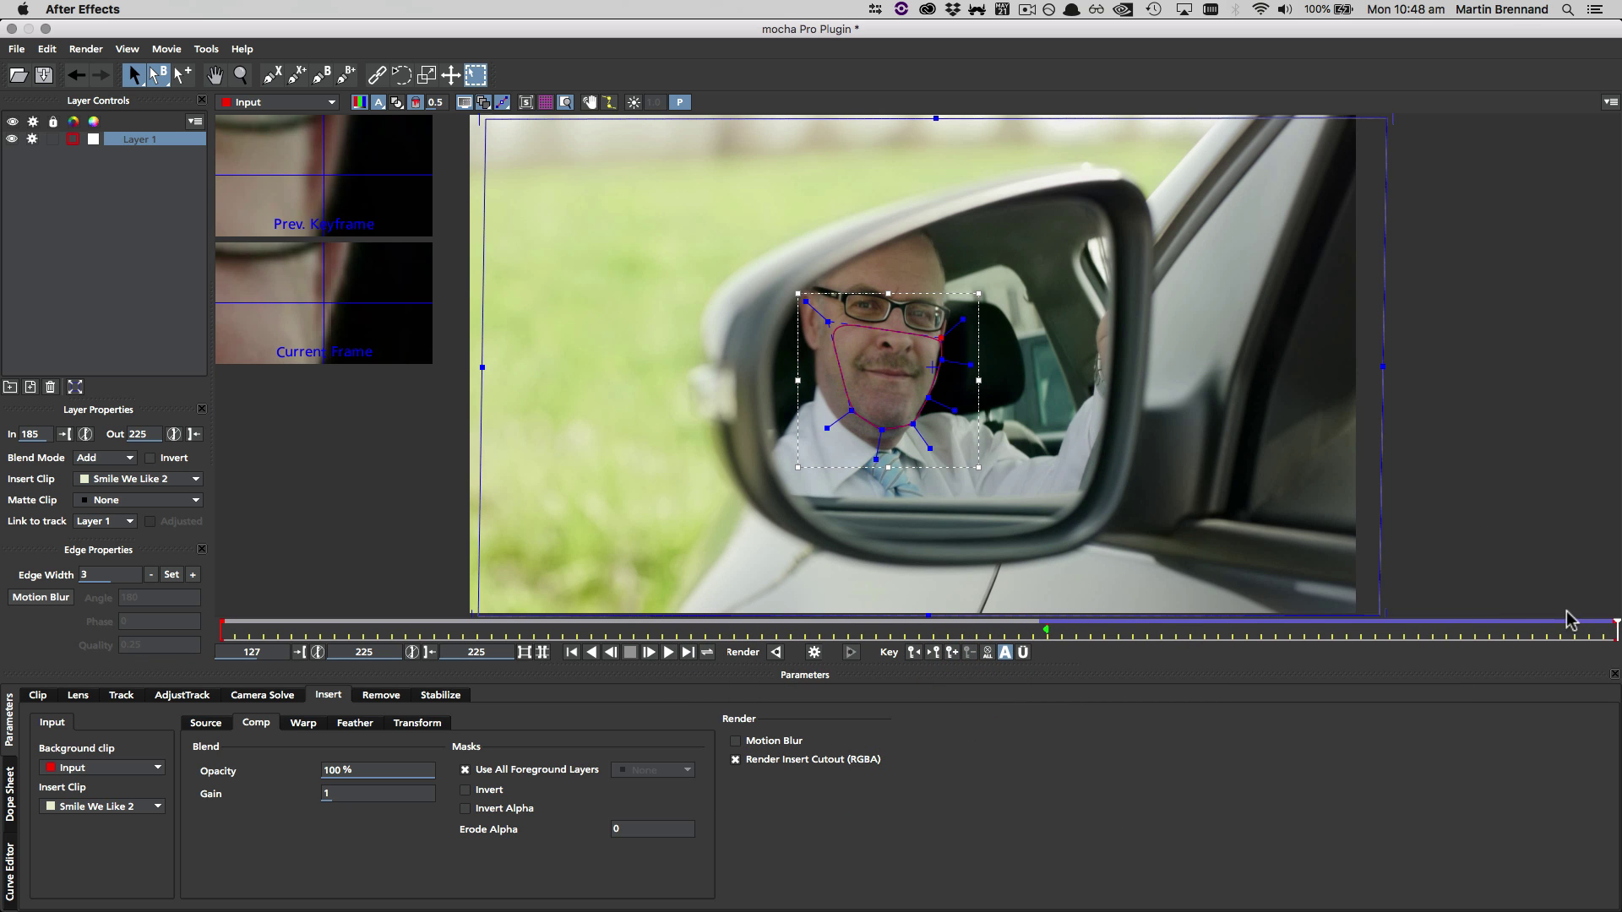
drag(1603, 630, 1354, 649)
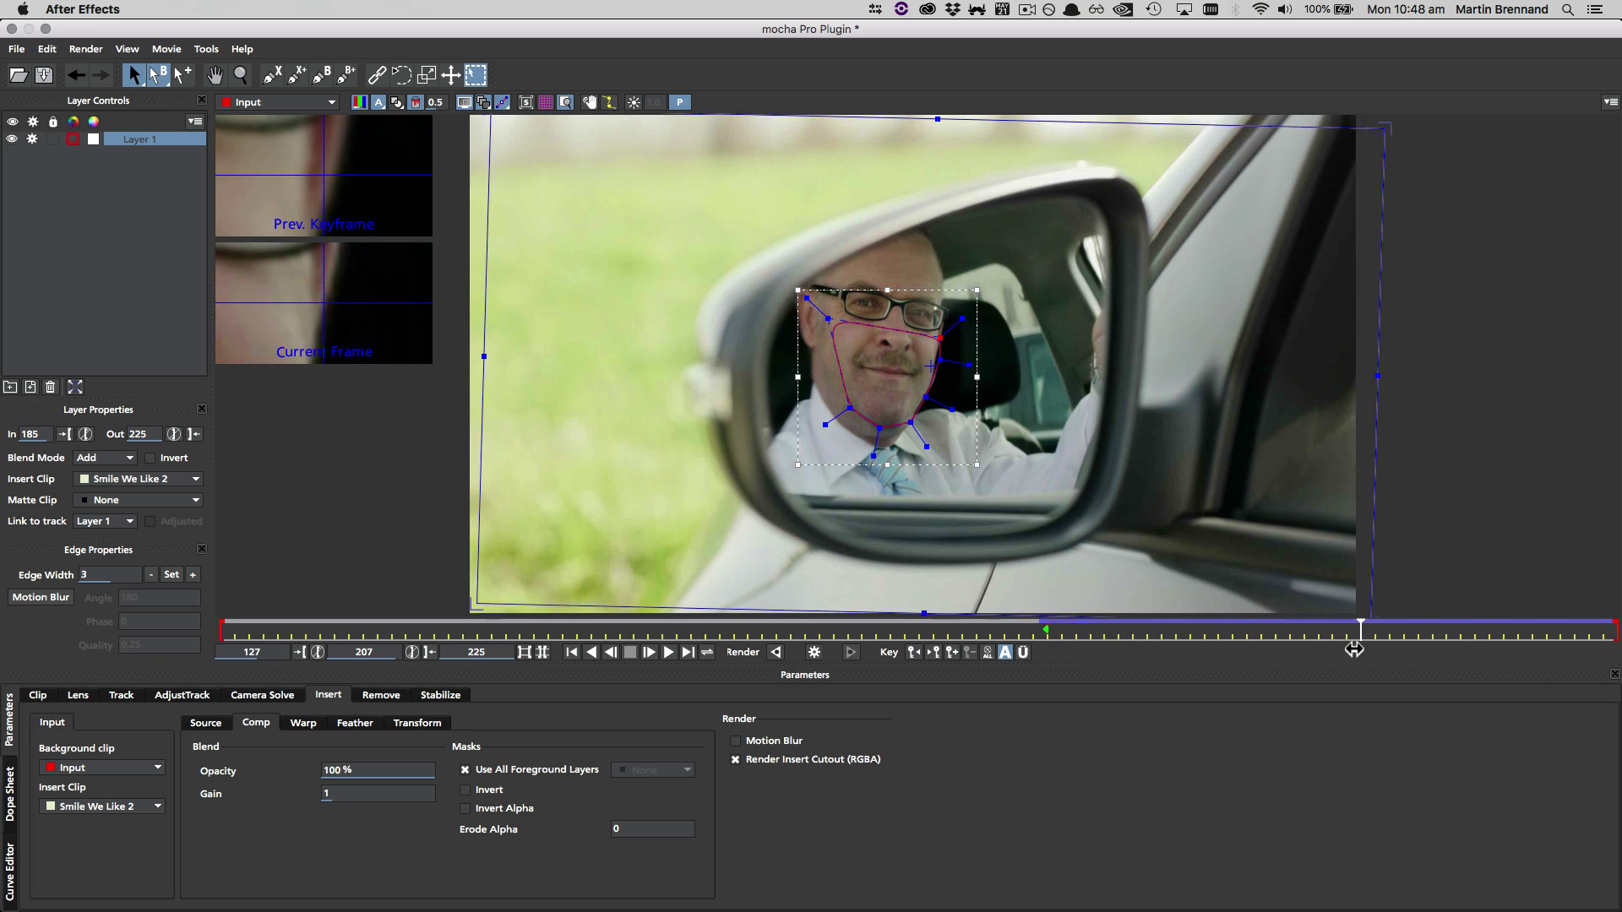
Step: Delete the keyframe at frame 207, enable Uber-key, and pull the jaw mask points down to the chin
click(1535, 670)
drag(922, 400, 915, 425)
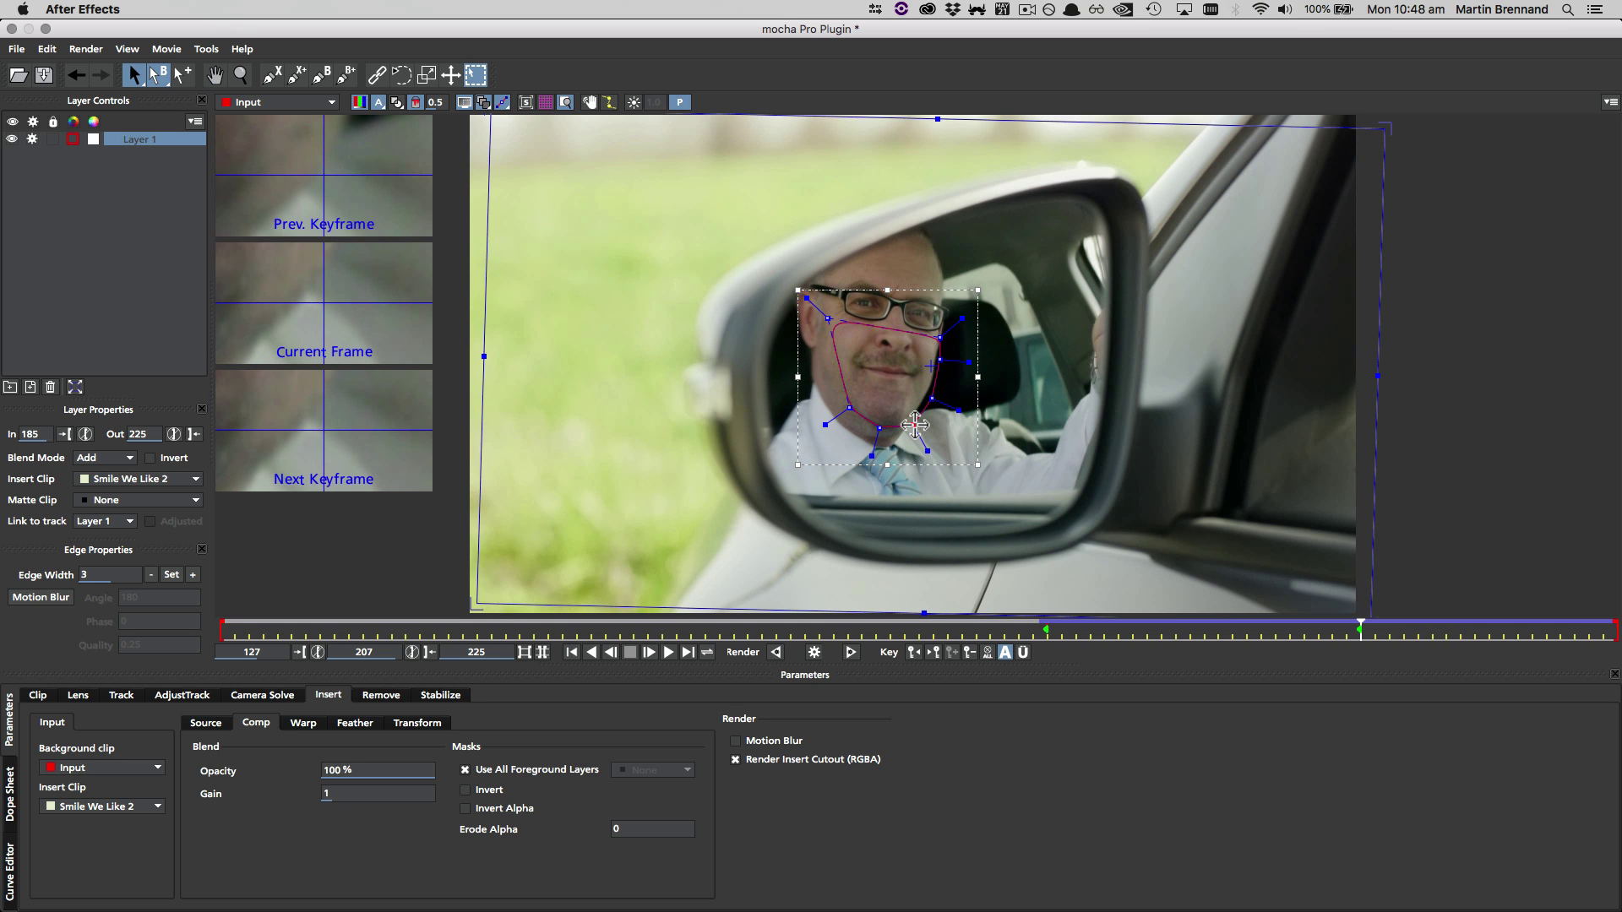
click(940, 338)
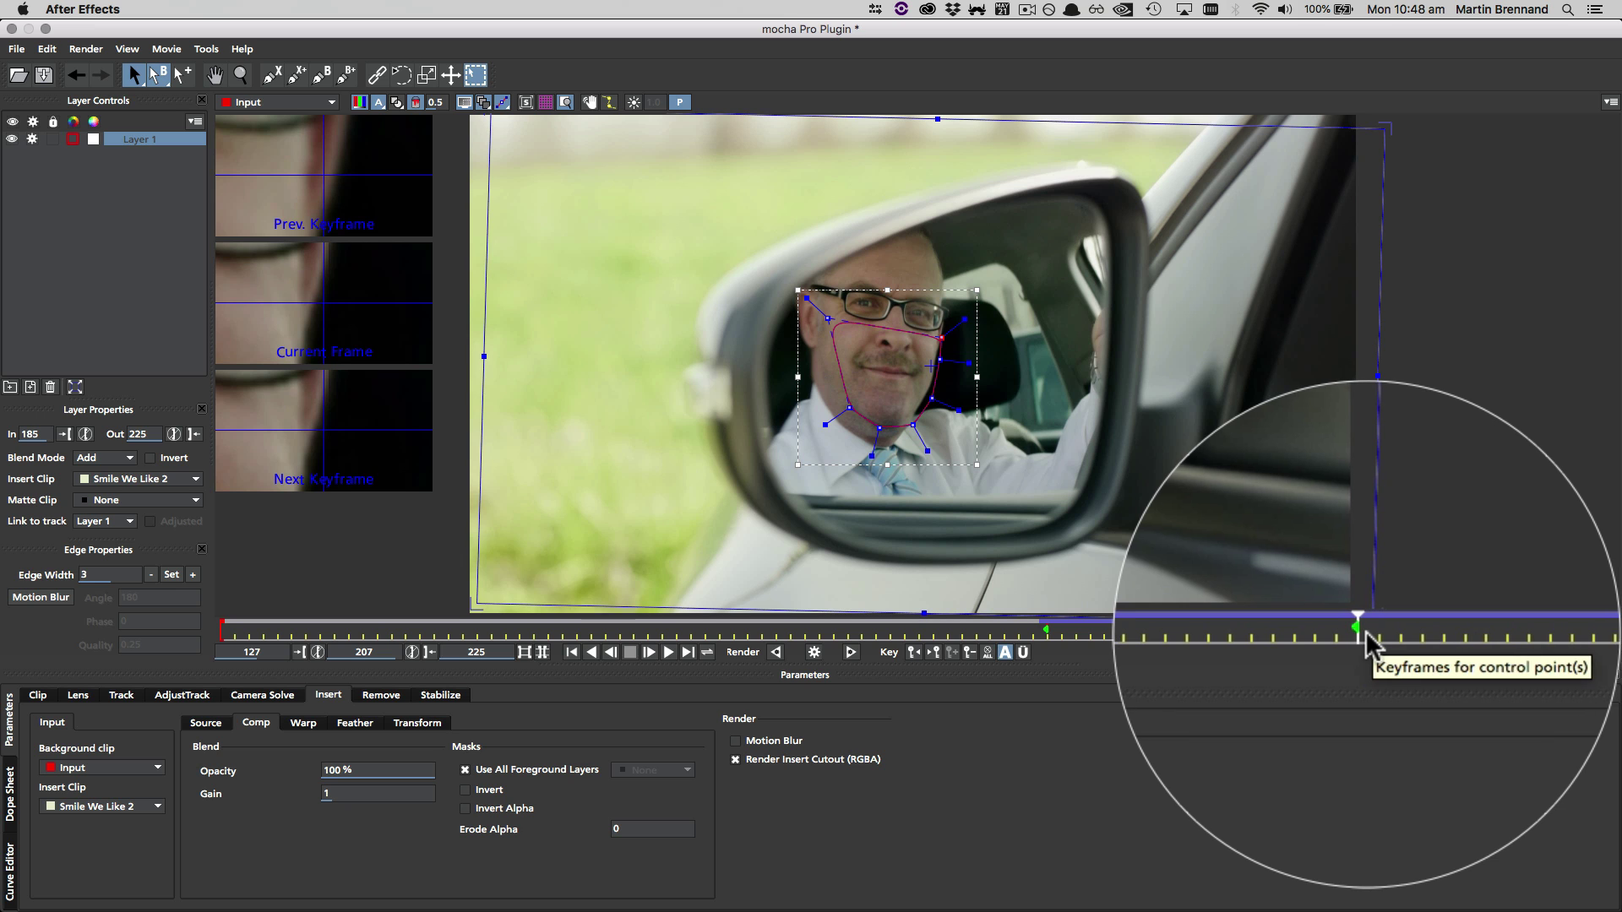
click(968, 653)
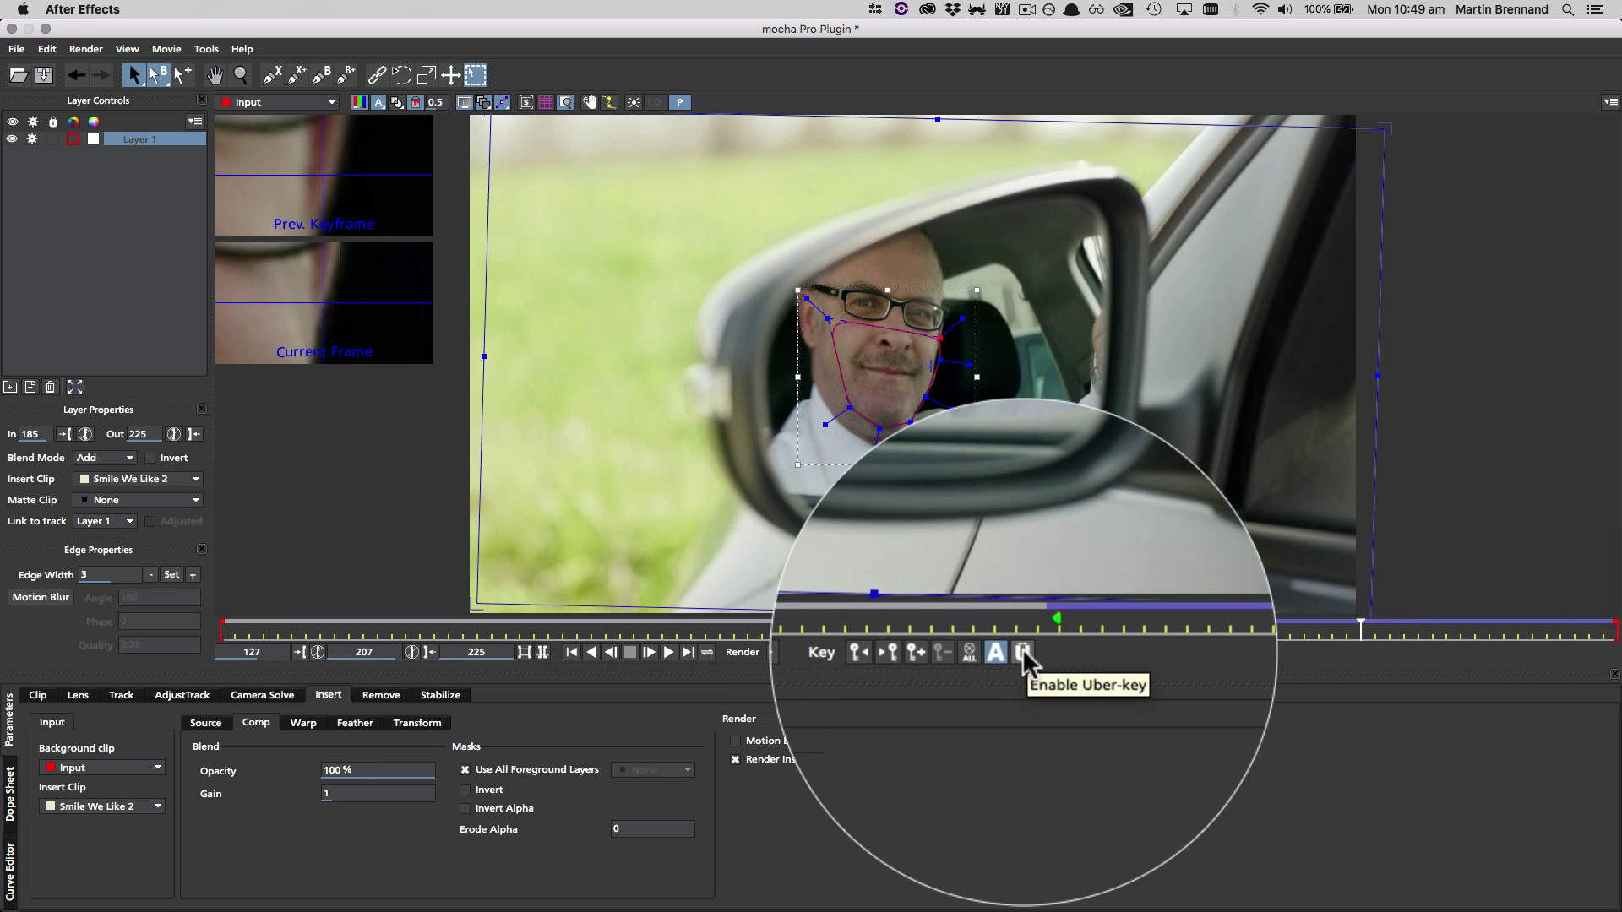
click(1023, 654)
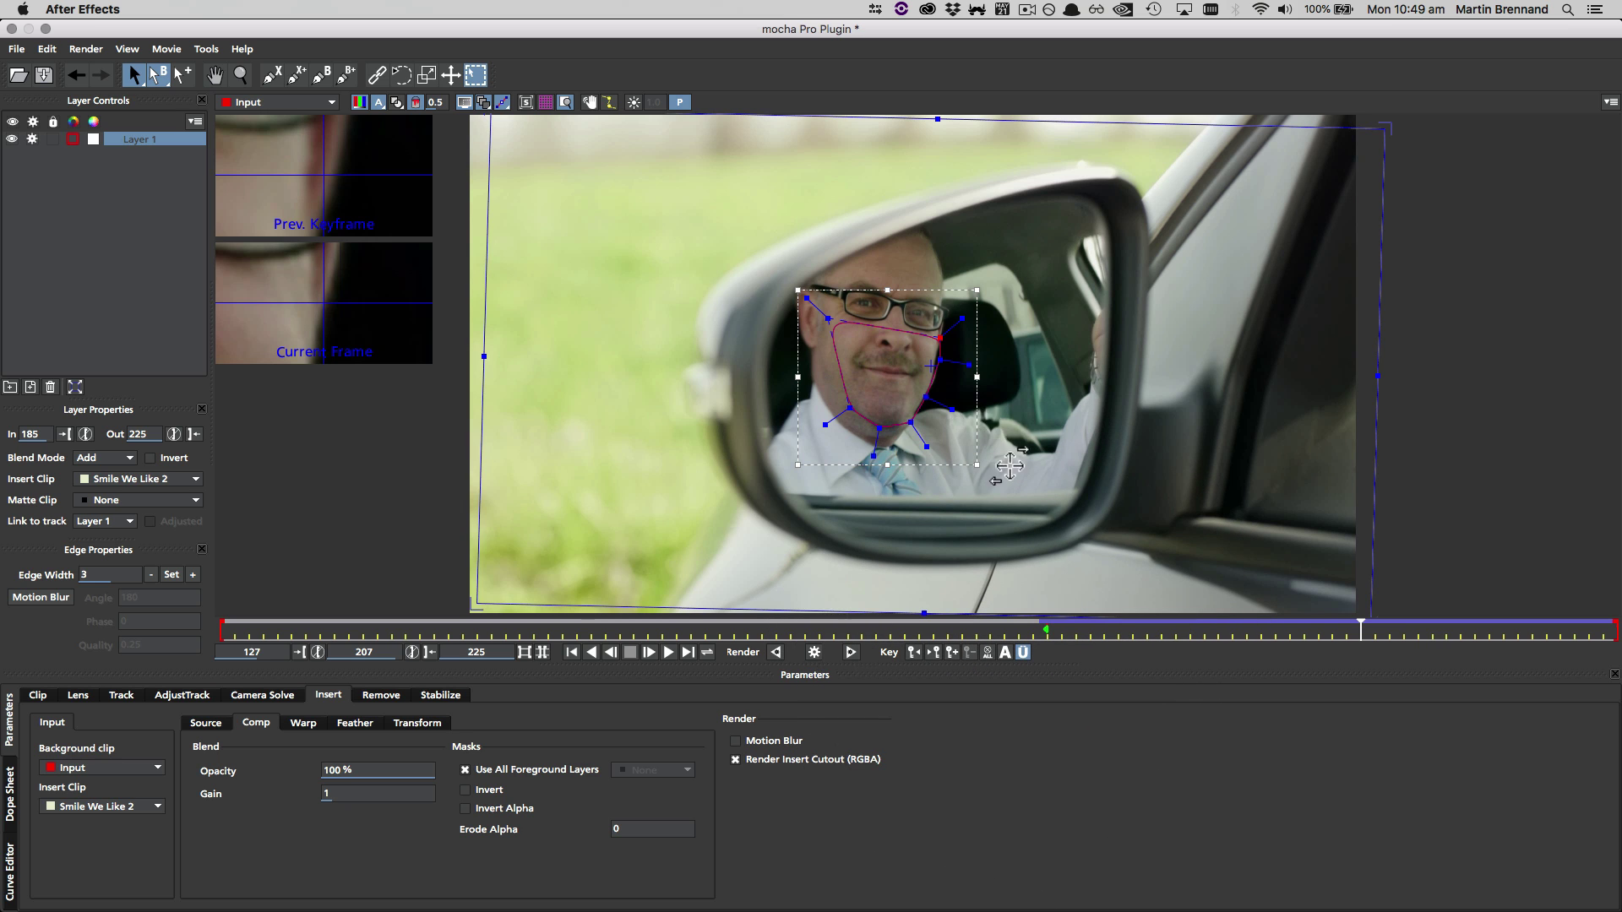
drag(945, 365, 915, 430)
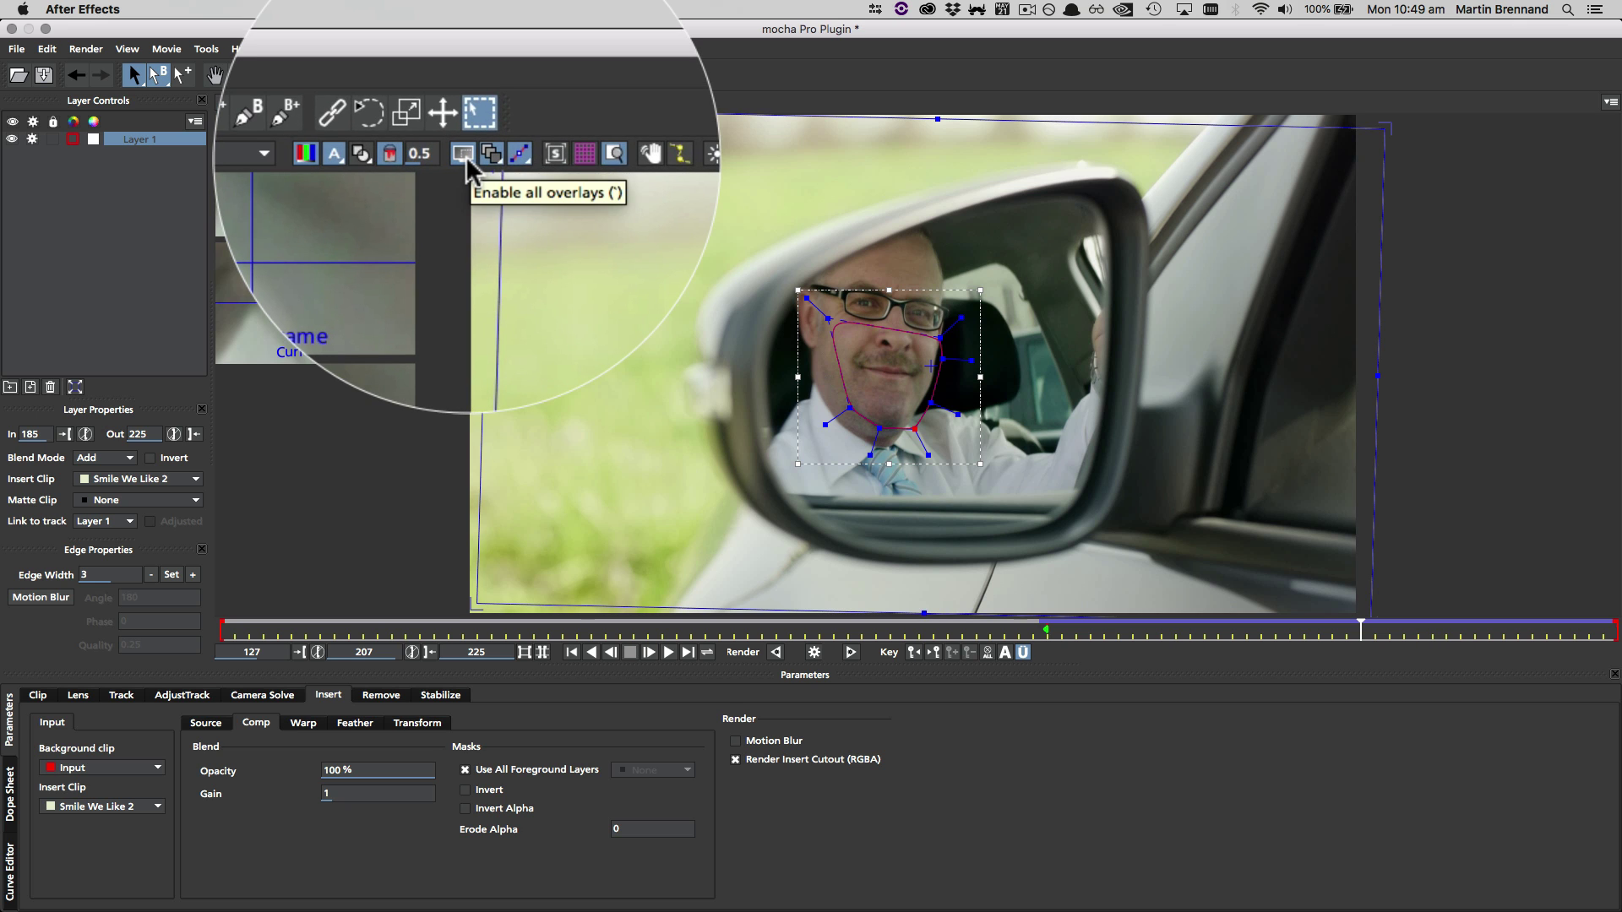
Step: Hide the tracking and mask overlays and review the smile insert between frames 149 and 218
click(465, 104)
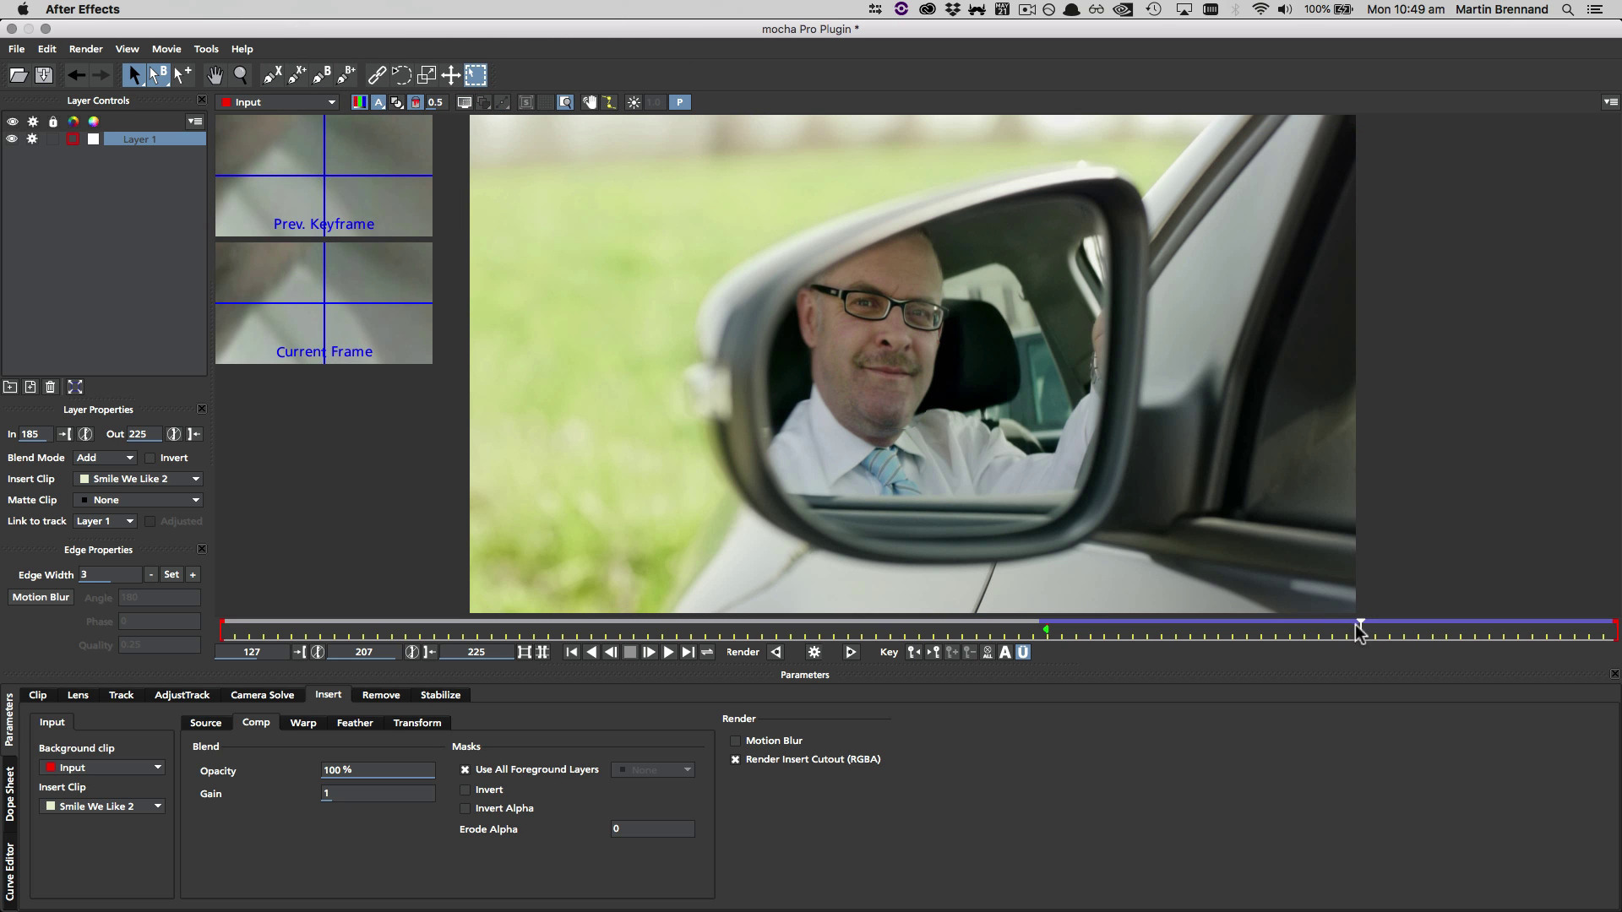
drag(1343, 630, 534, 630)
drag(450, 590, 1203, 649)
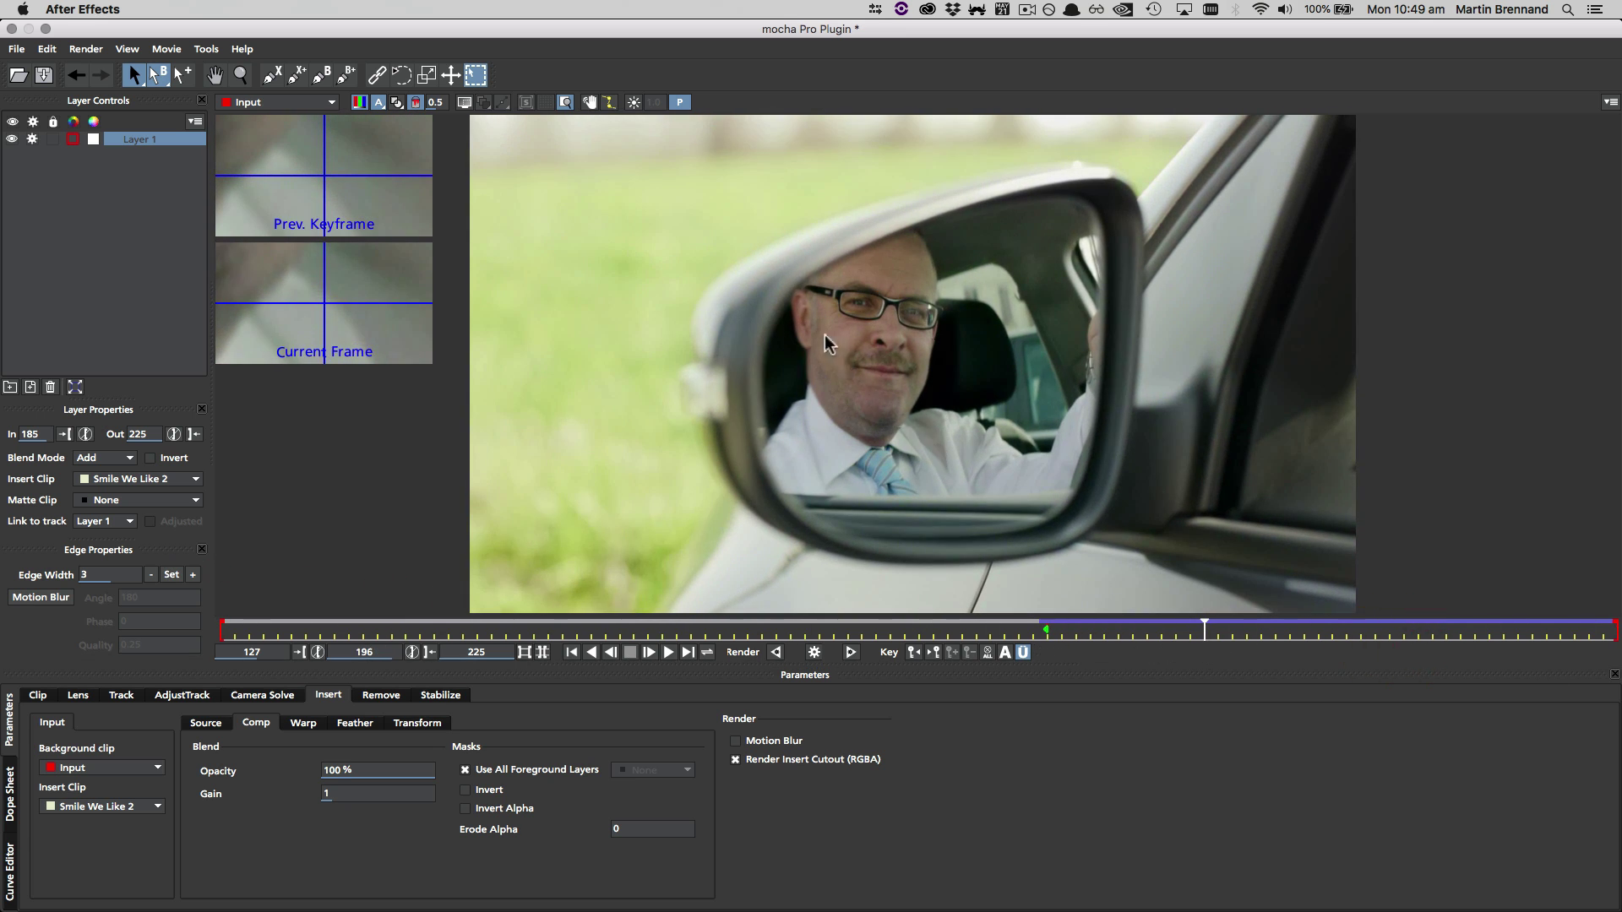
Step: Widen the soft edge of the mask points on the face's left side, then recheck earlier frames
click(1207, 635)
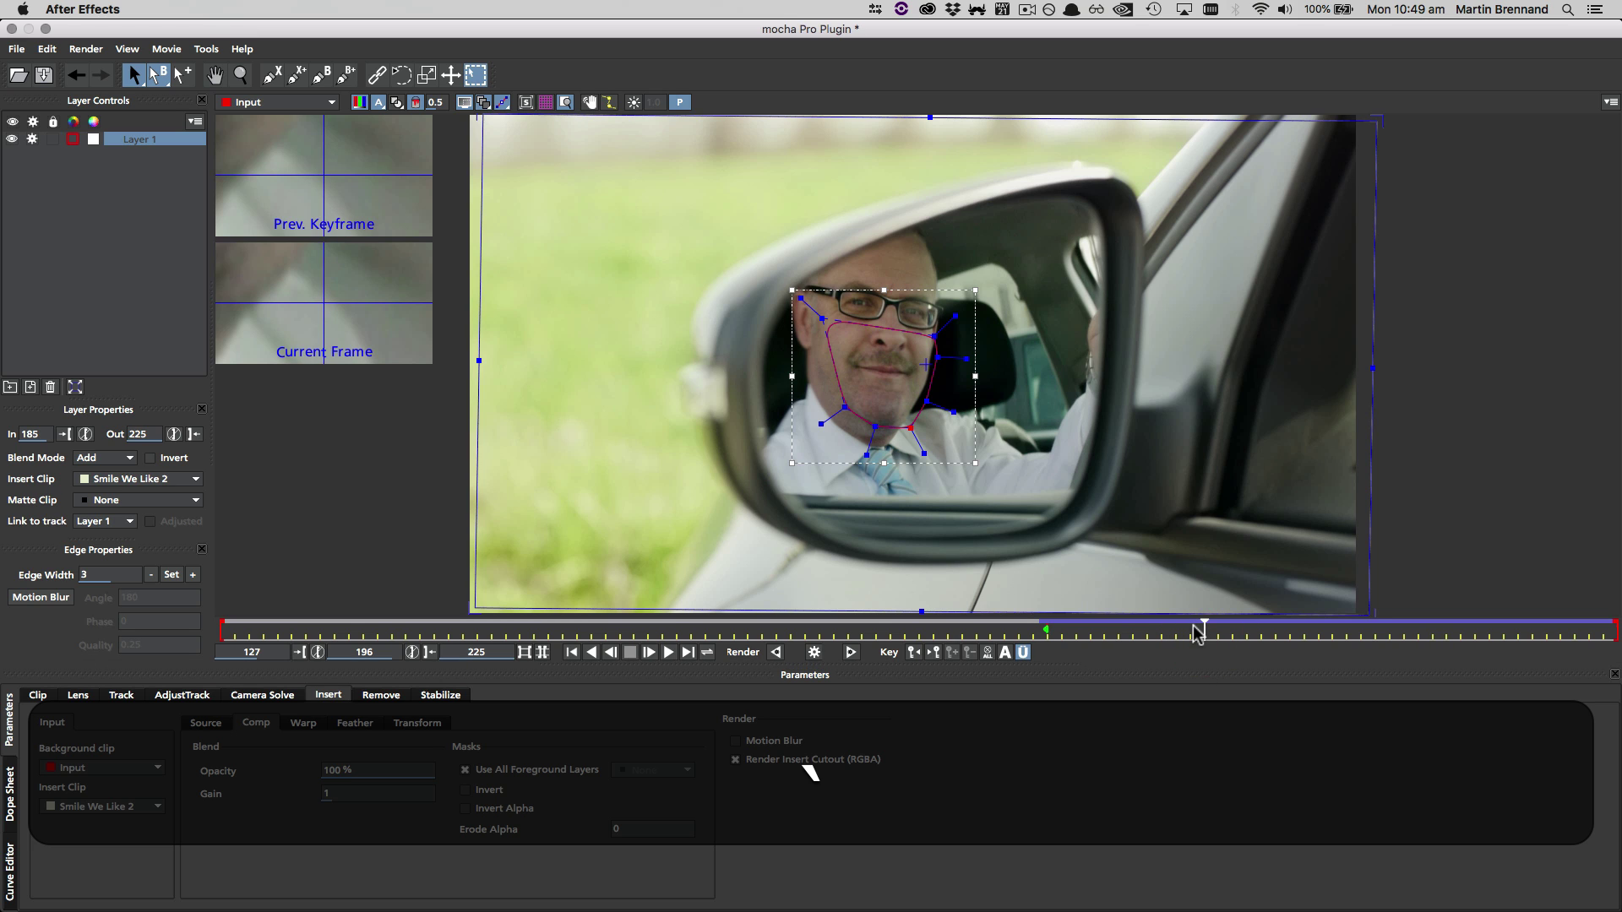
drag(813, 297, 879, 435)
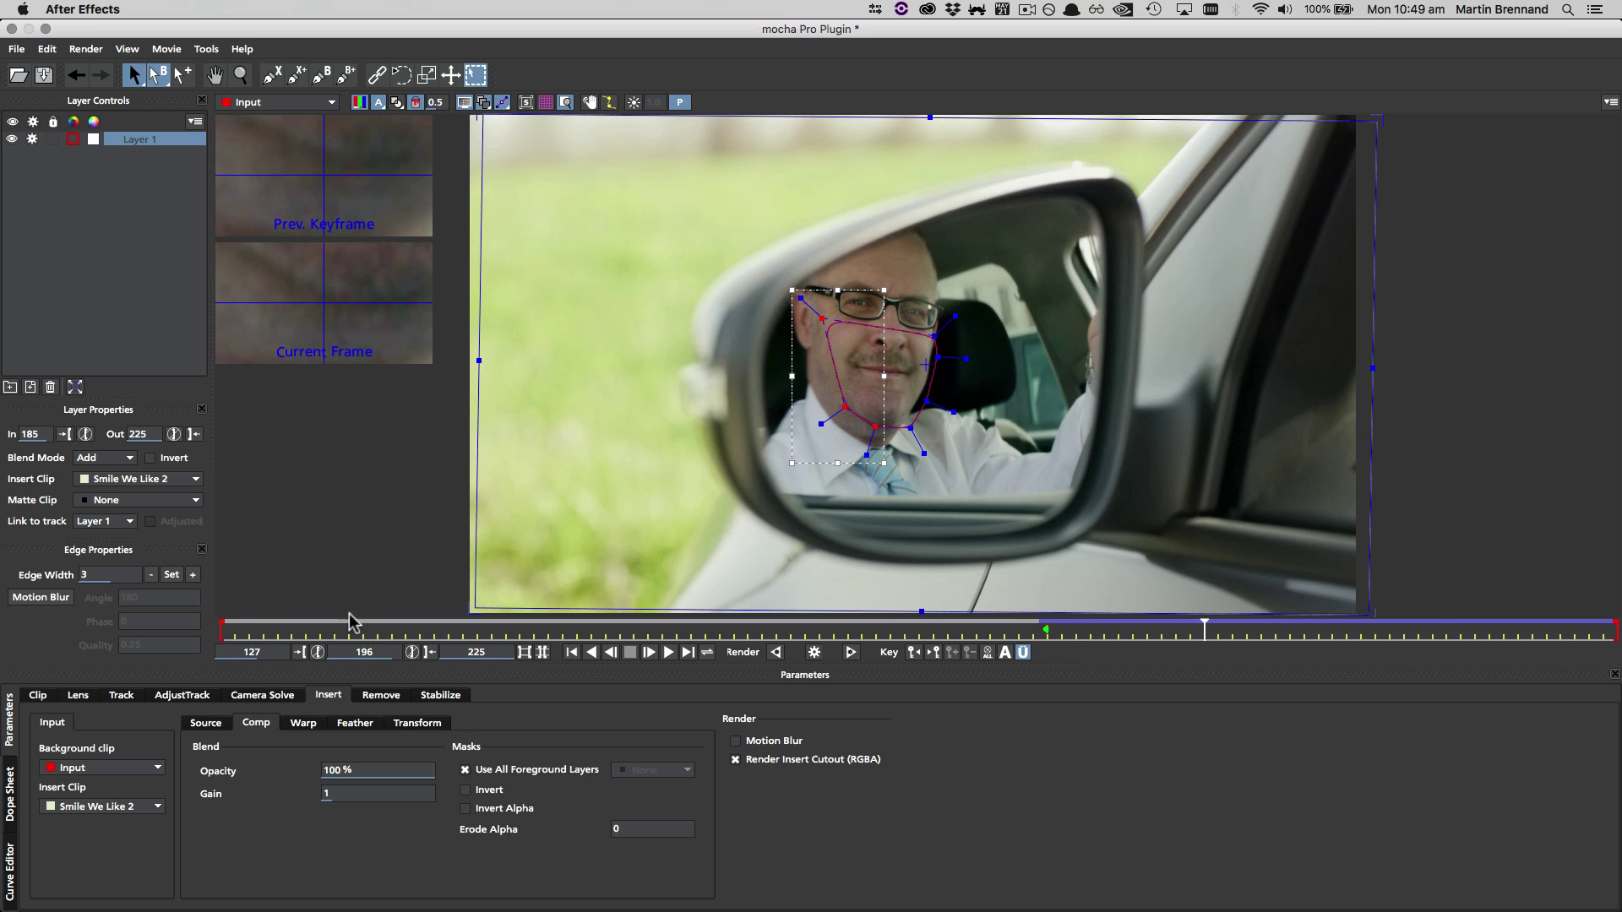
click(193, 574)
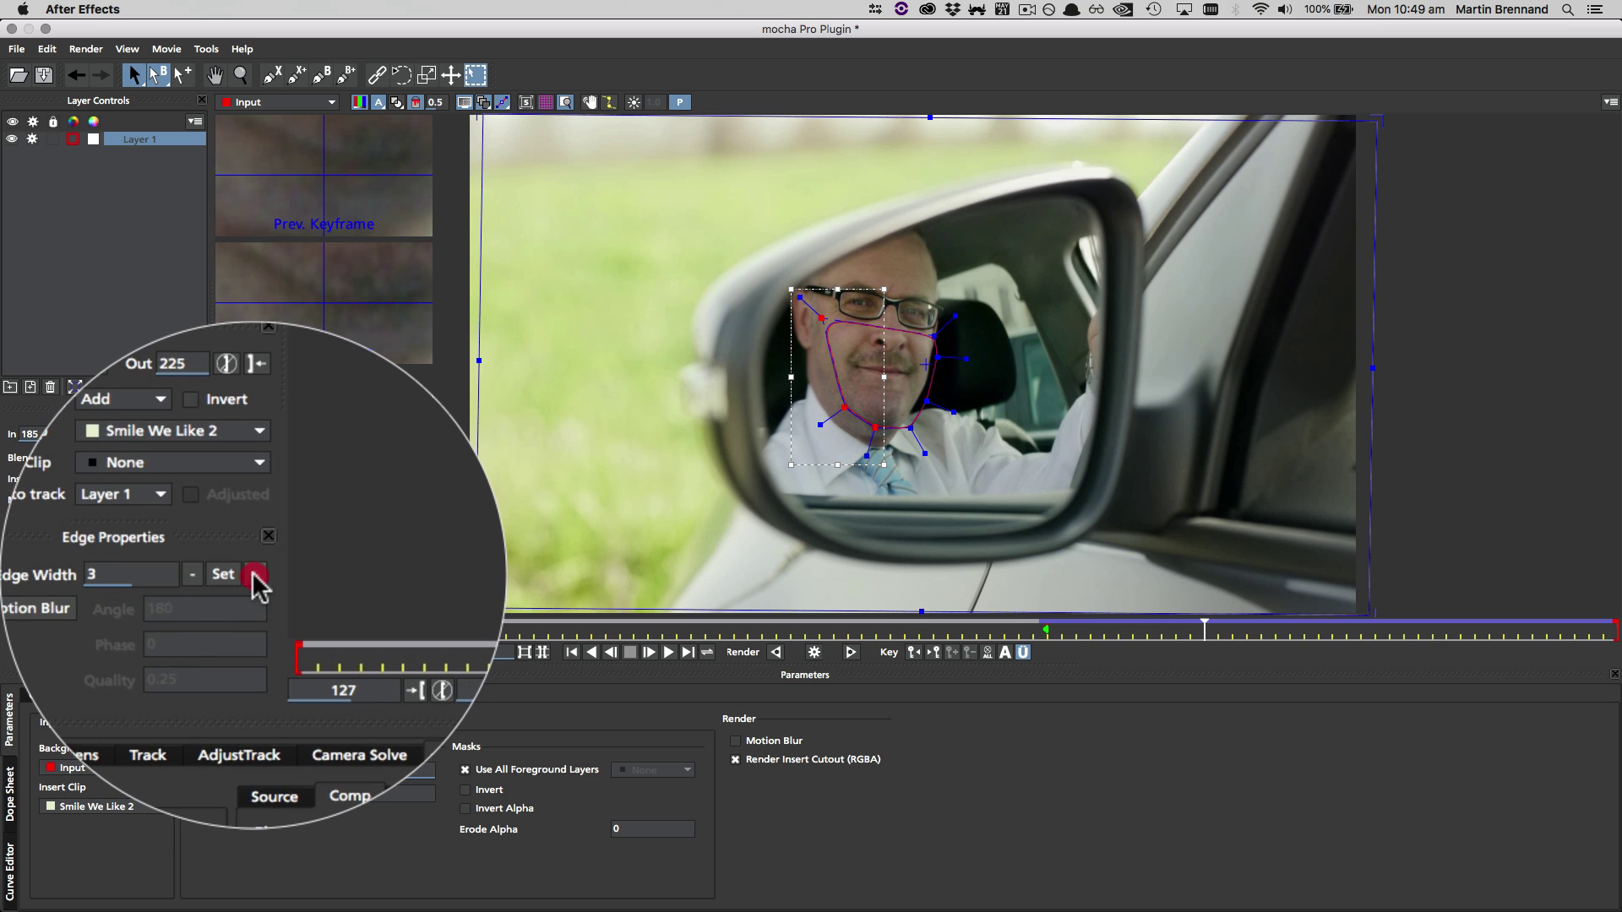
click(193, 574)
click(193, 574)
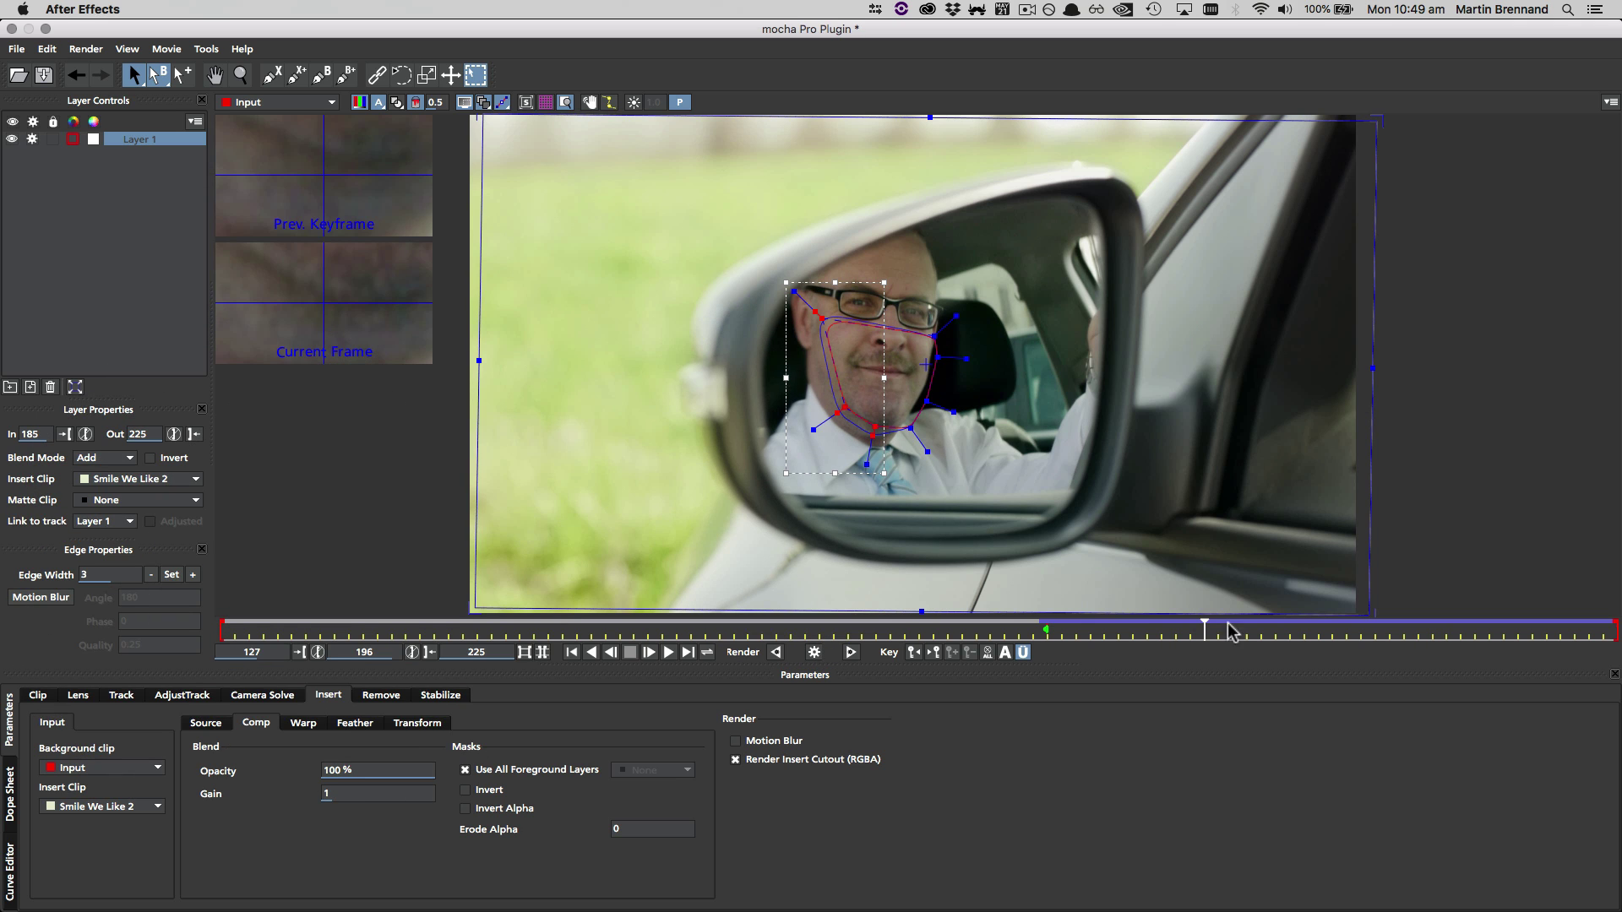
drag(1198, 635, 1274, 633)
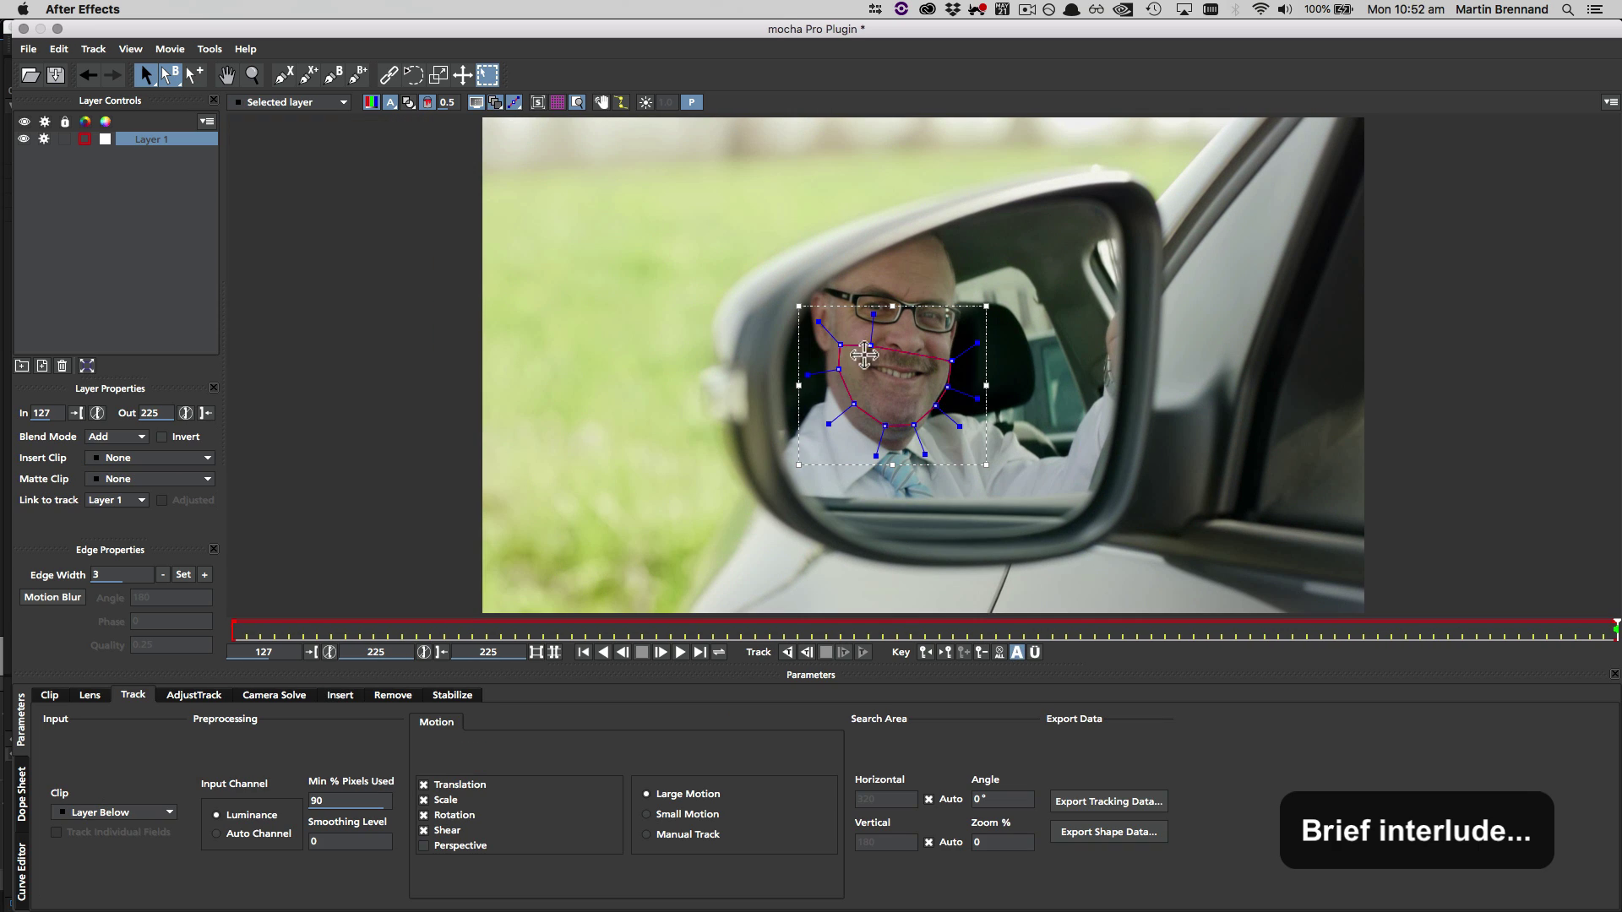
Step: With surface and grid shown, track Layer 1 backward to frame 172 and check later frames
click(538, 102)
click(557, 103)
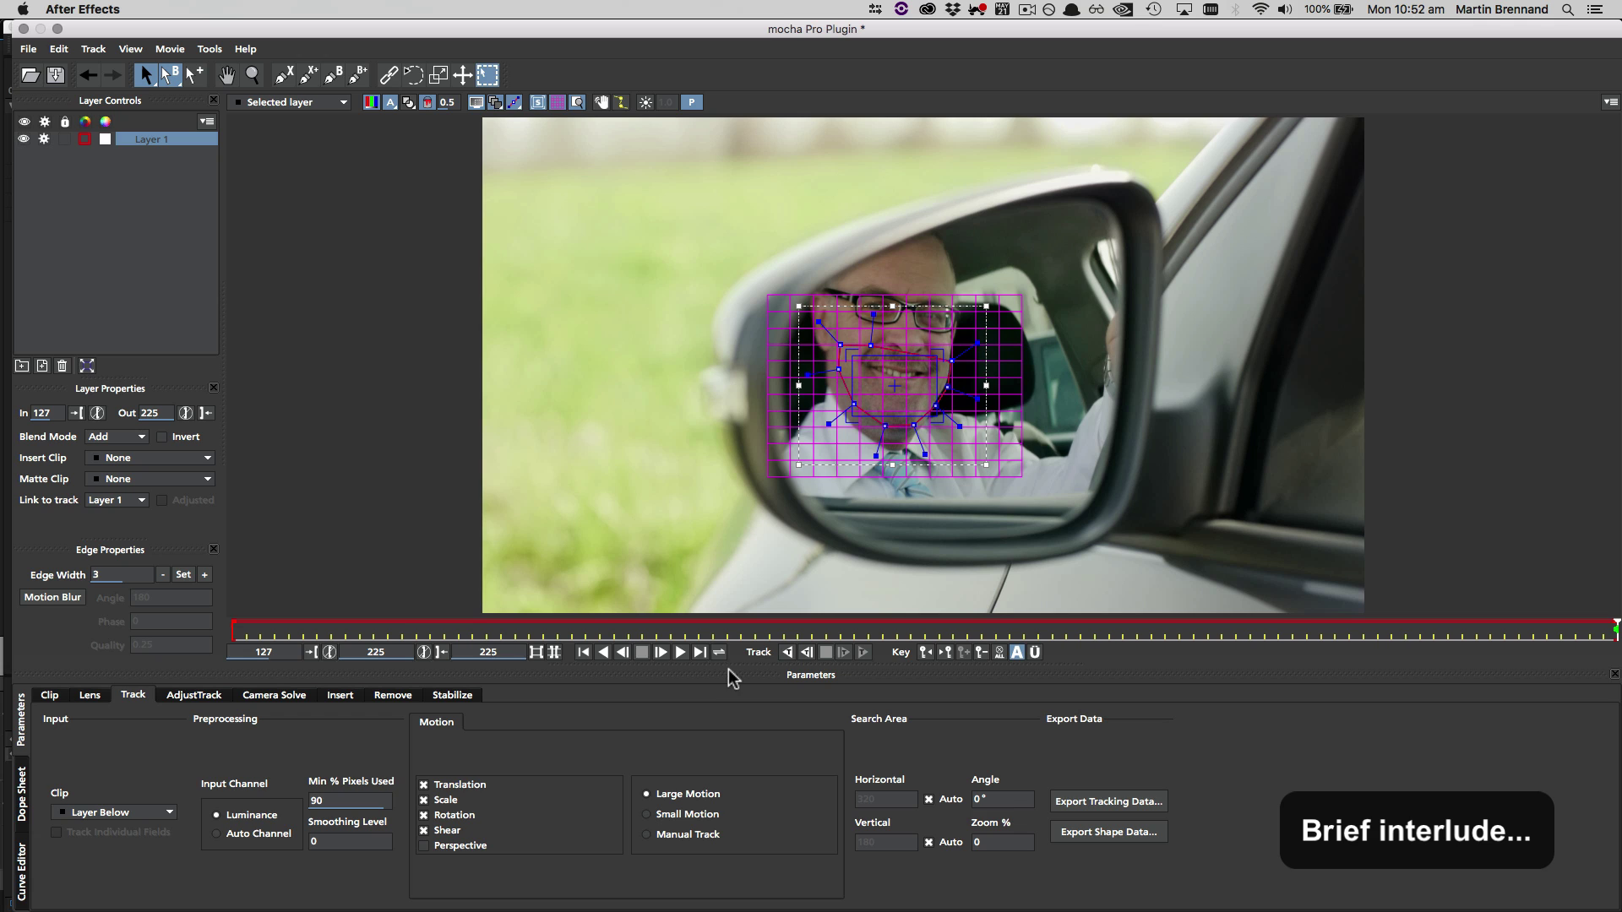
click(787, 653)
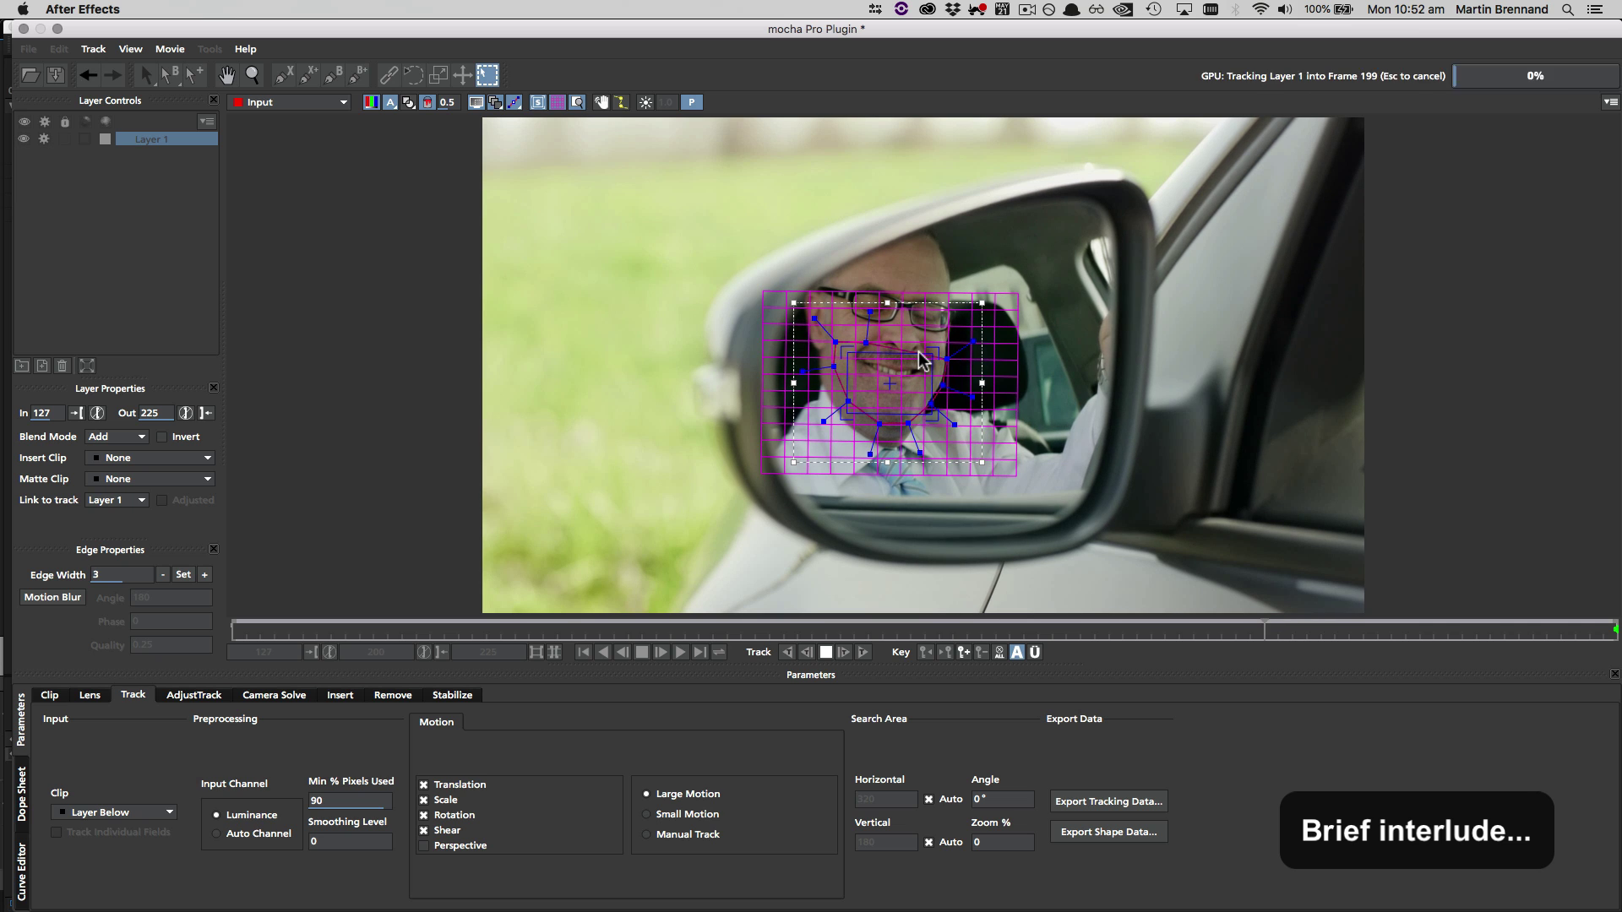
key(Escape)
key(z)
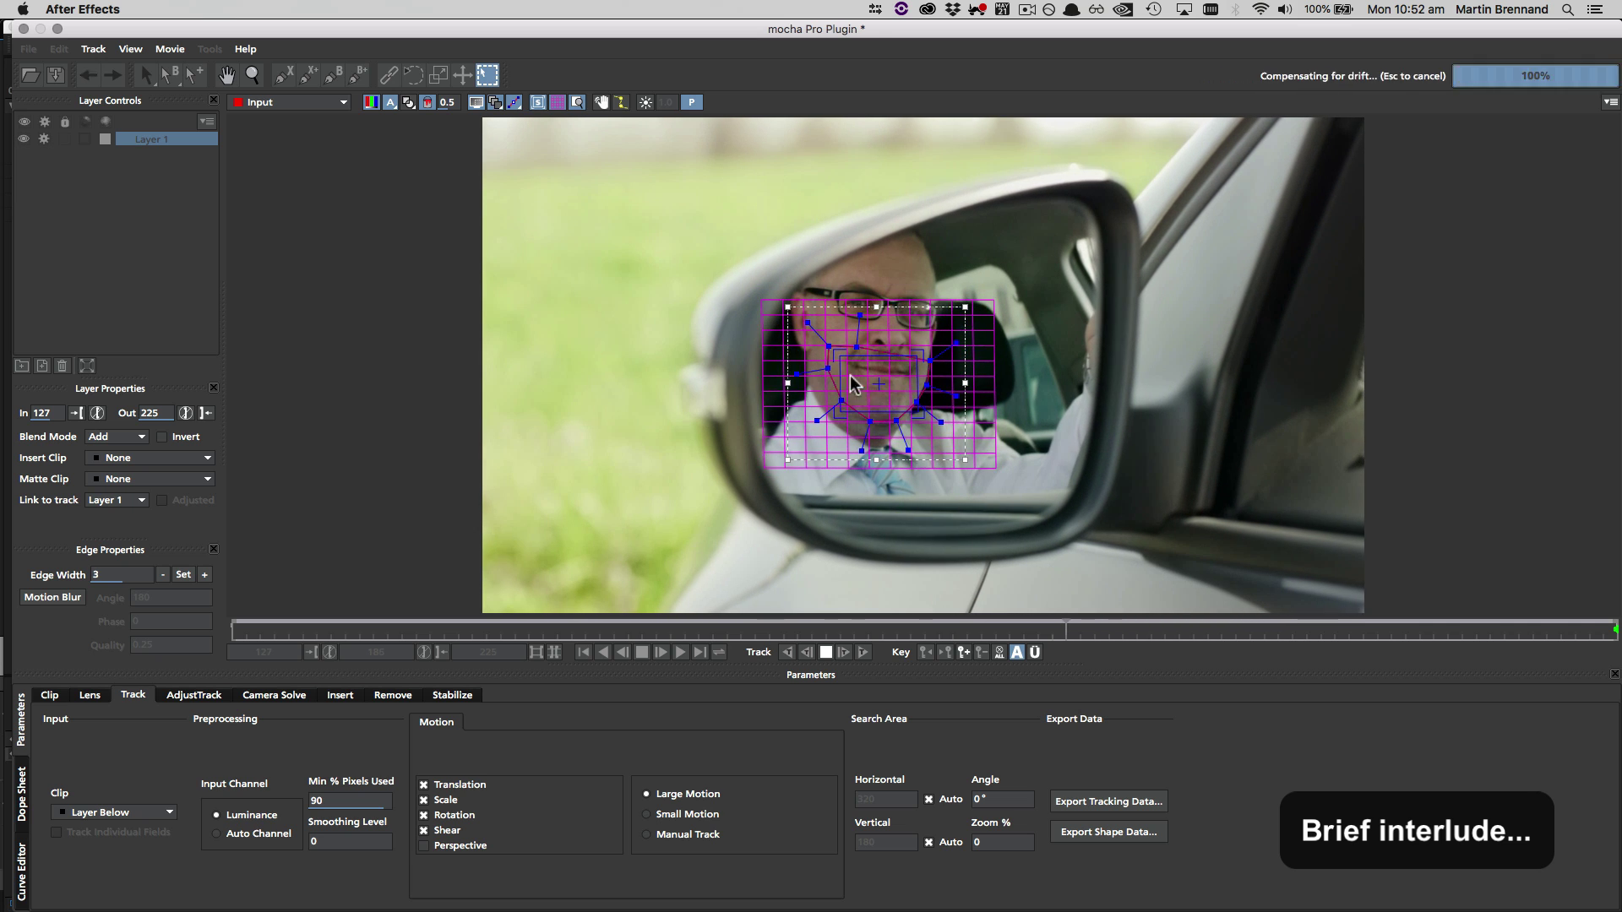
click(826, 653)
drag(866, 626, 1042, 636)
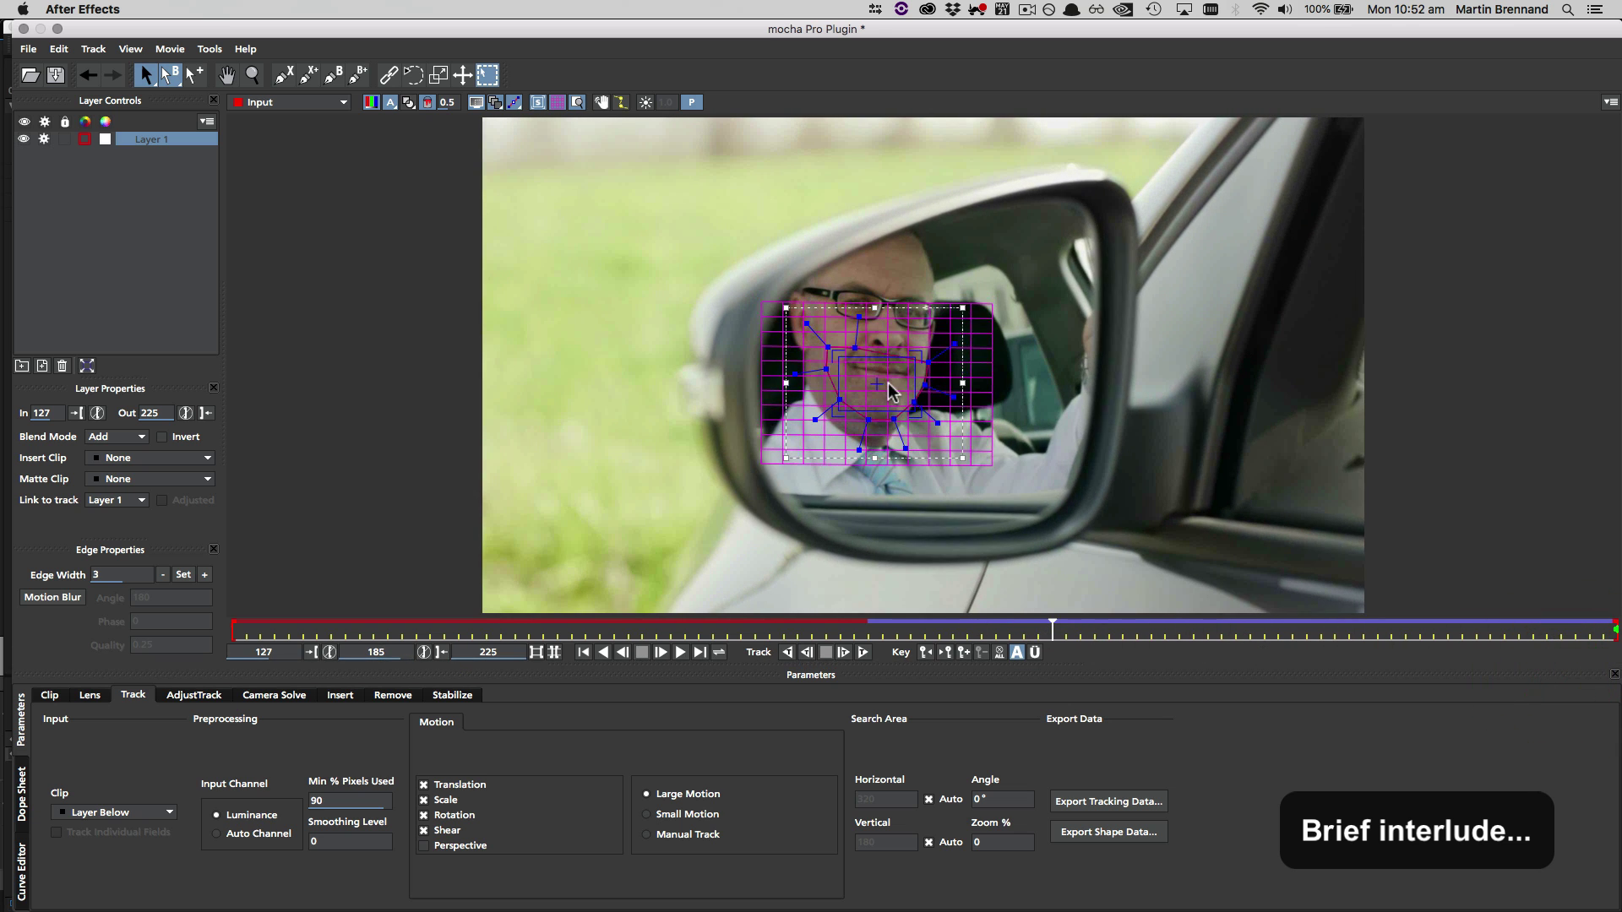
Step: Import Smile We Like.TIFF as Layer 1's insert clip and set its in point to frame 185
click(125, 461)
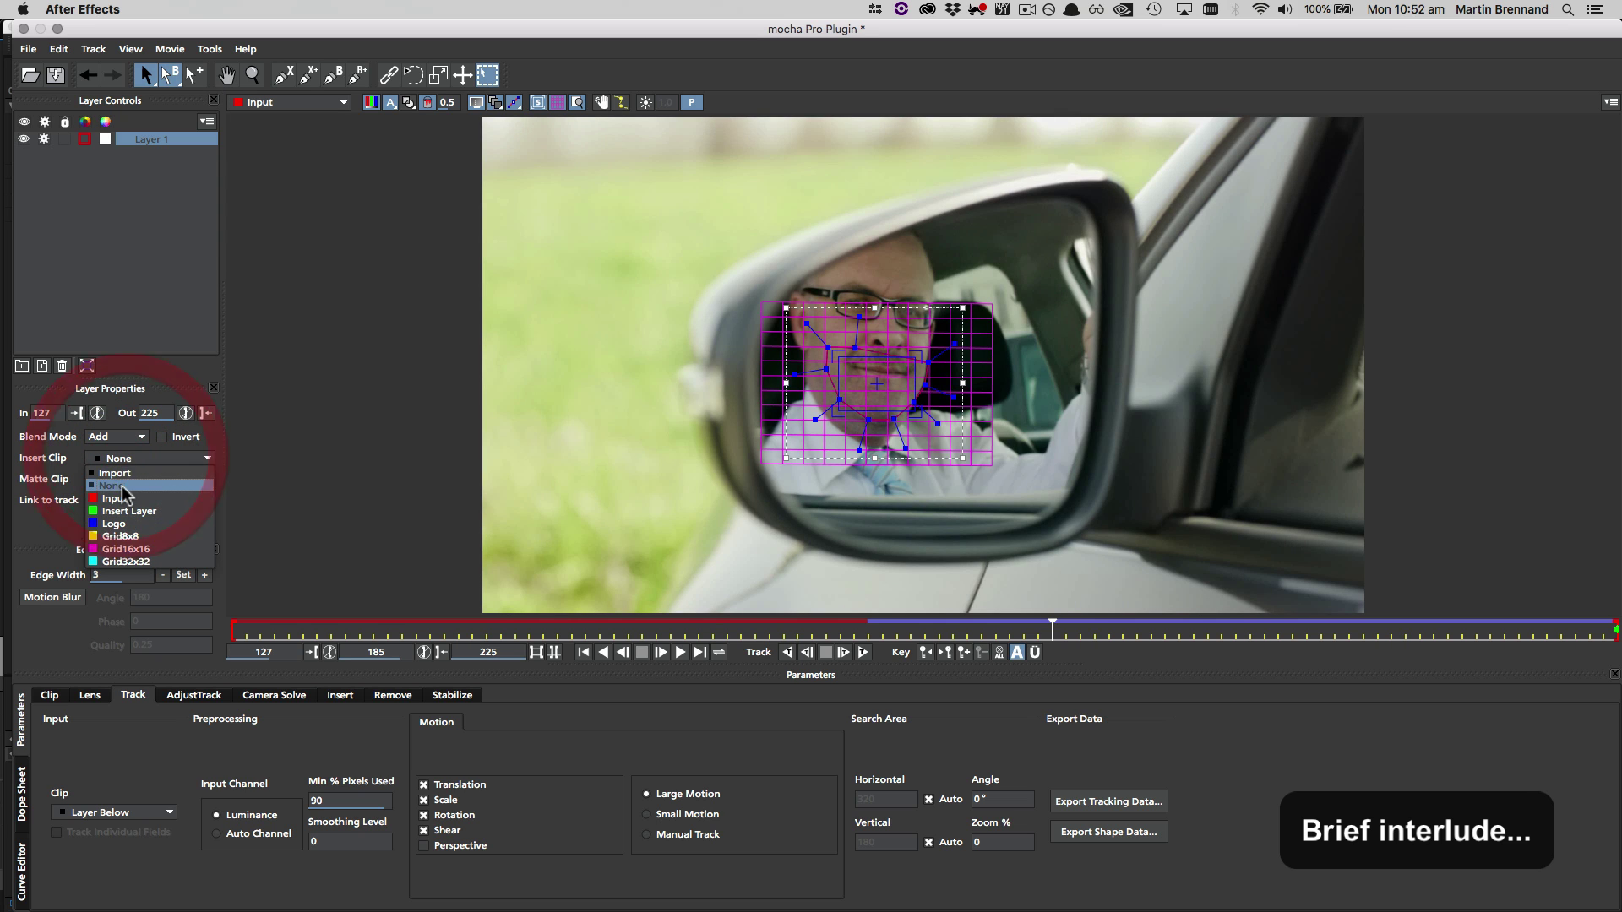
click(125, 474)
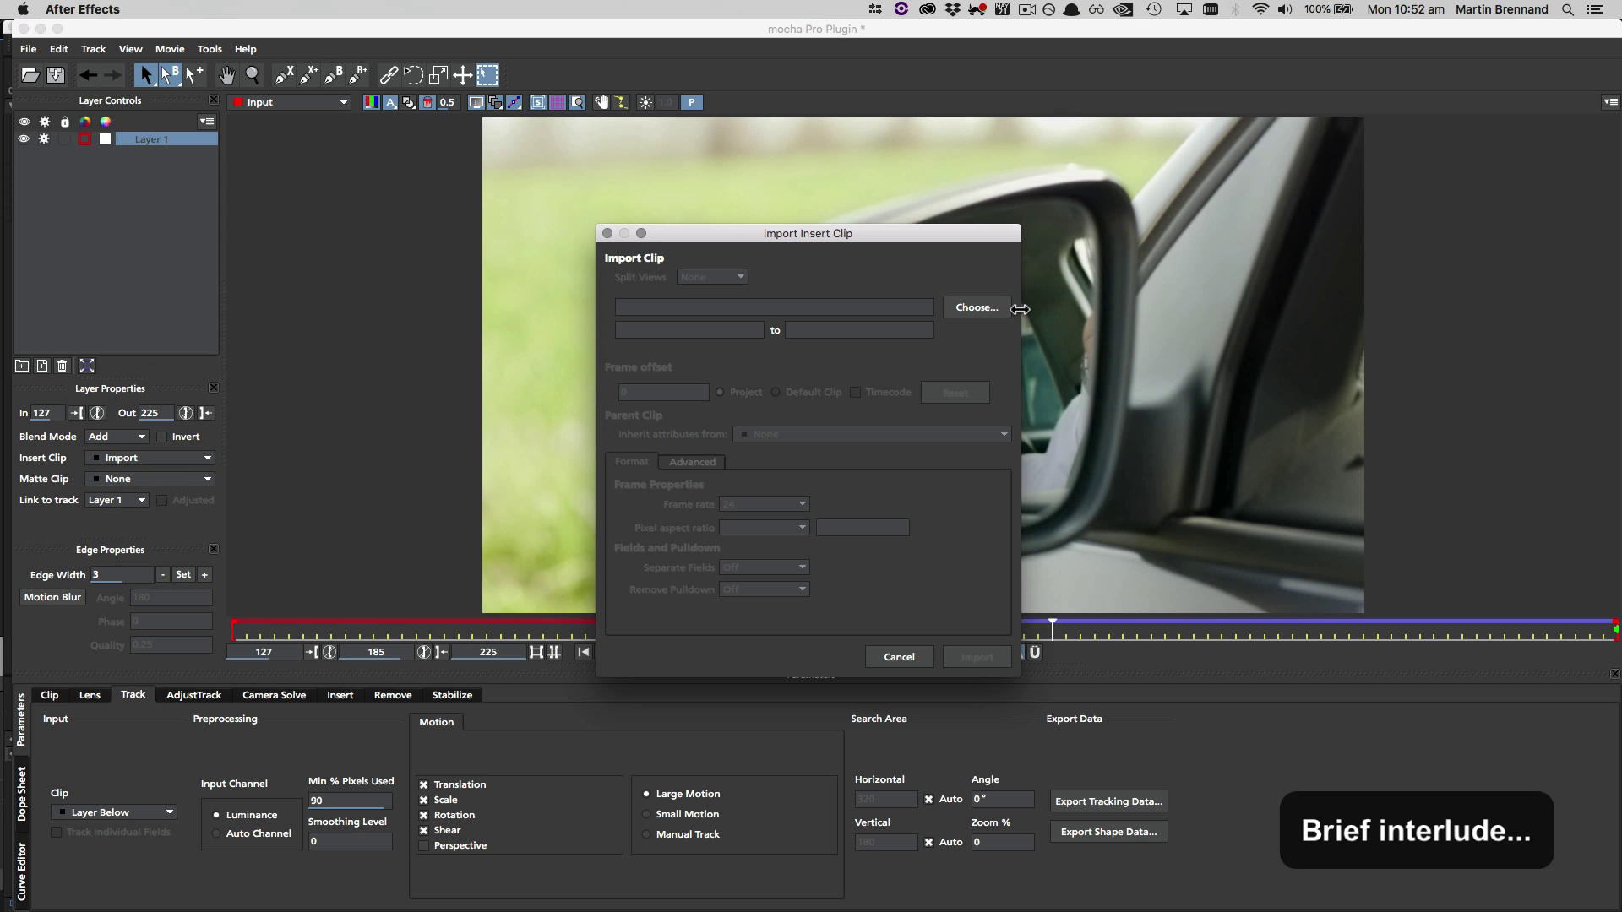
click(992, 307)
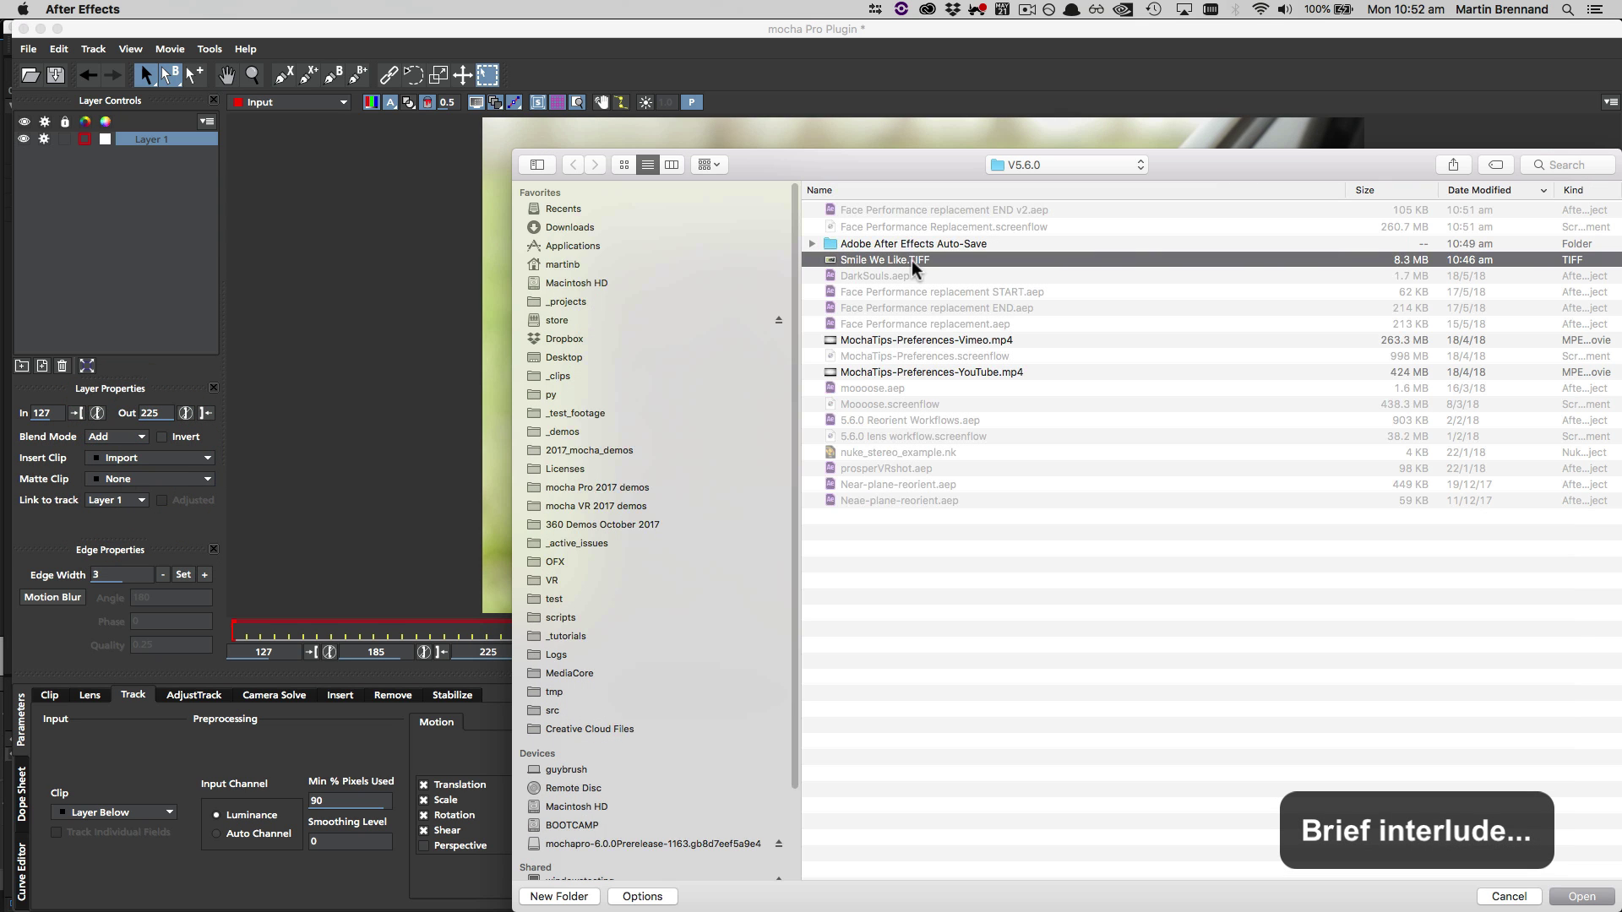
double_click(910, 260)
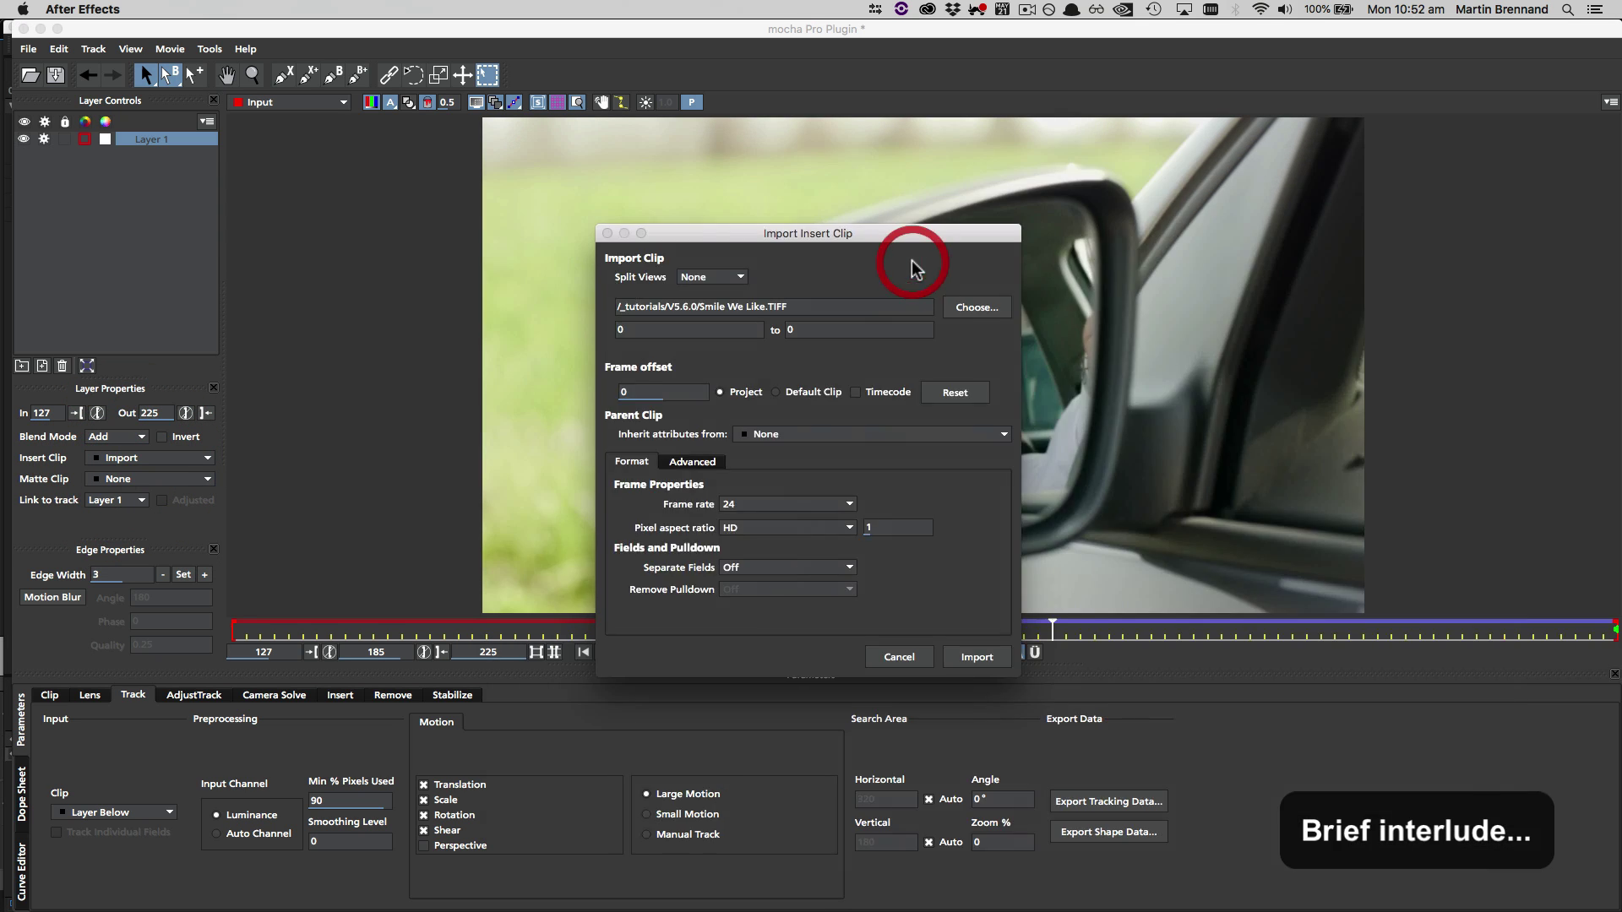
click(974, 657)
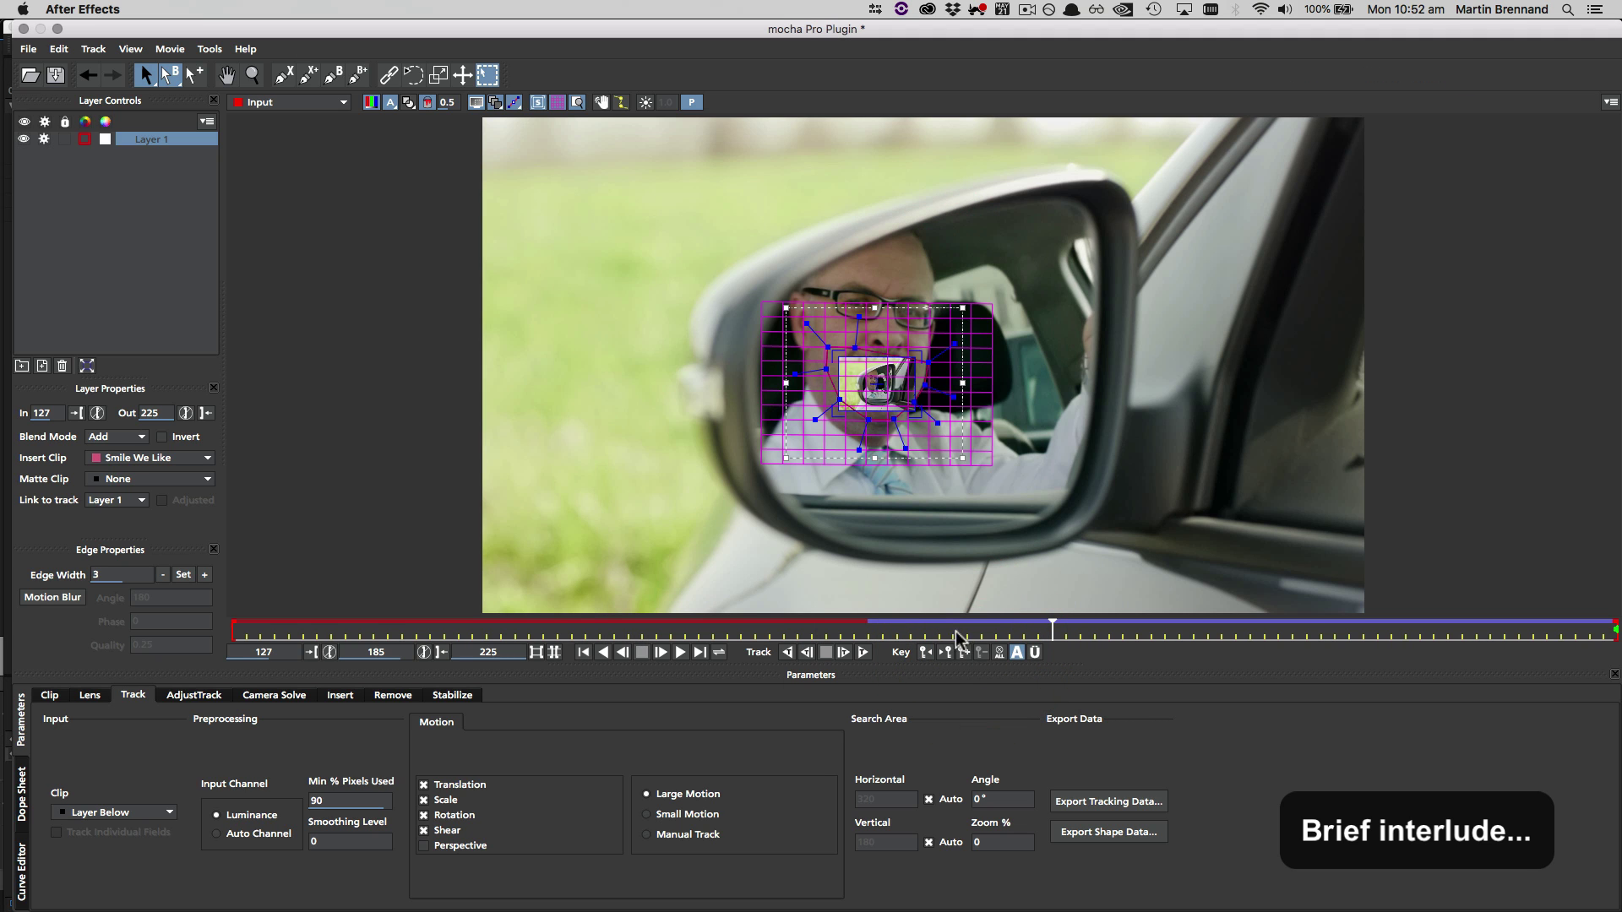
click(98, 413)
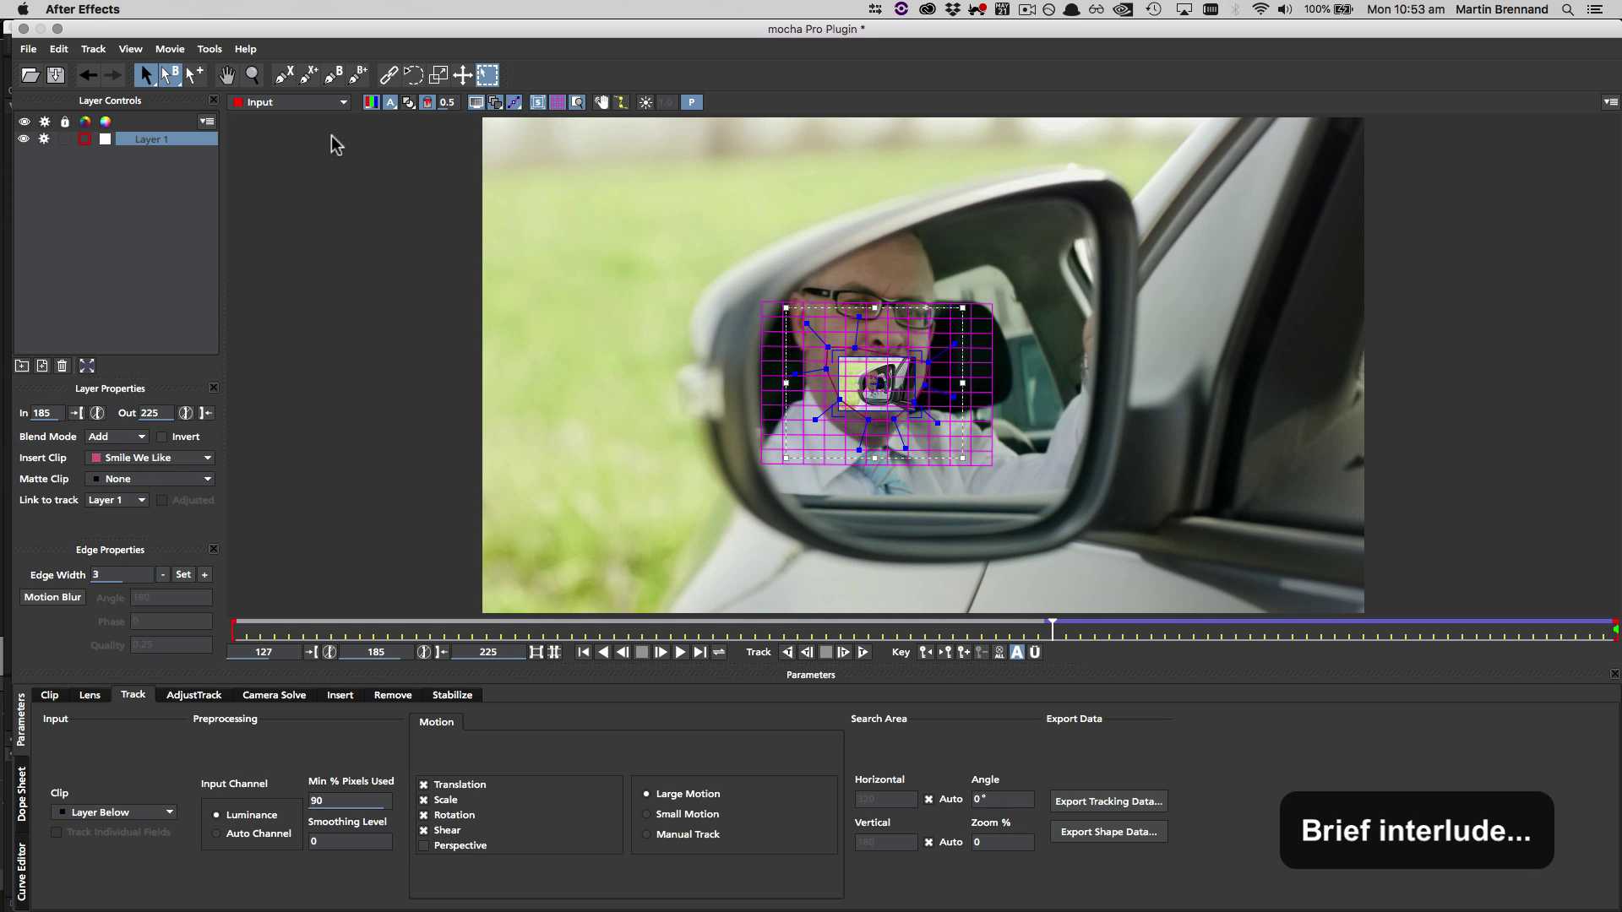
click(87, 367)
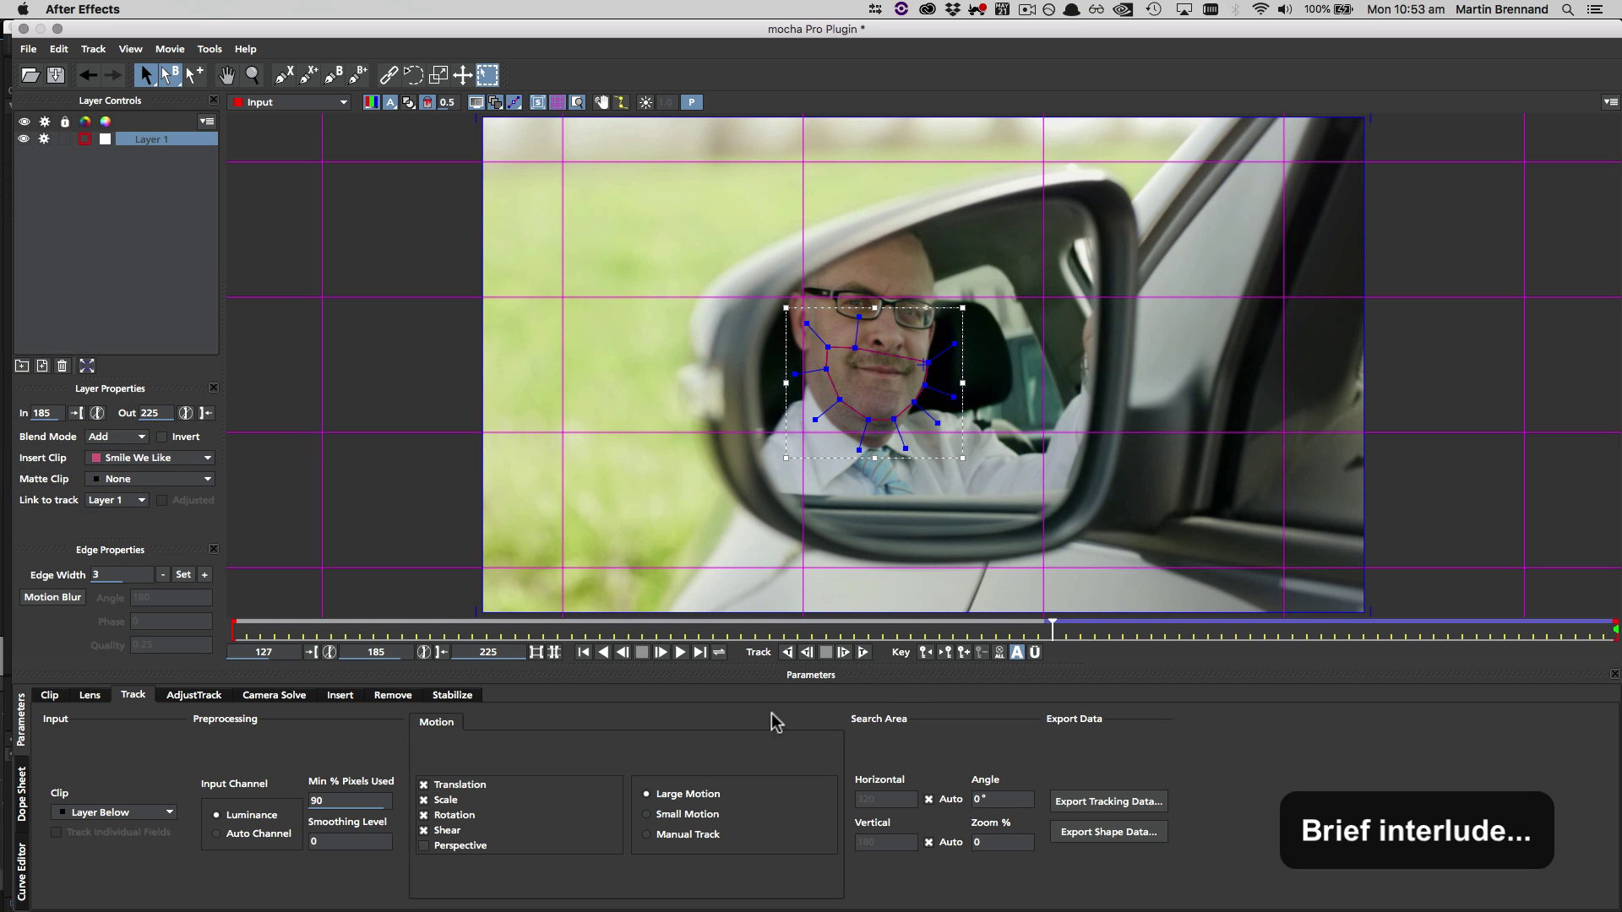
Step: Mask the insert with Use All Foreground Layers and hide the planar grid overlay
click(340, 694)
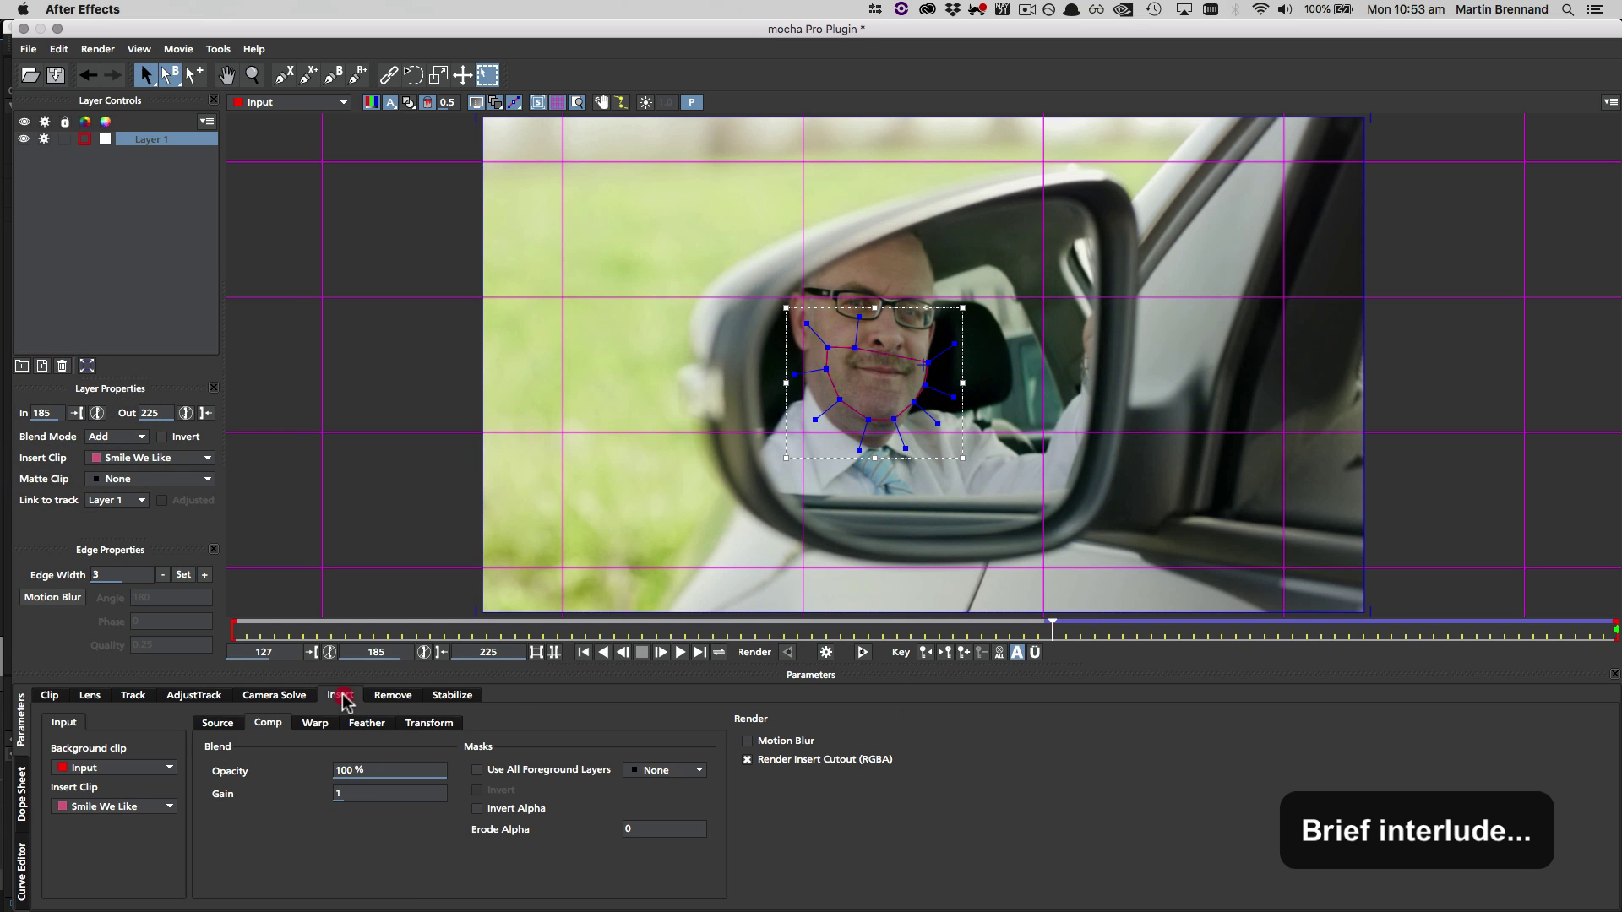
click(476, 769)
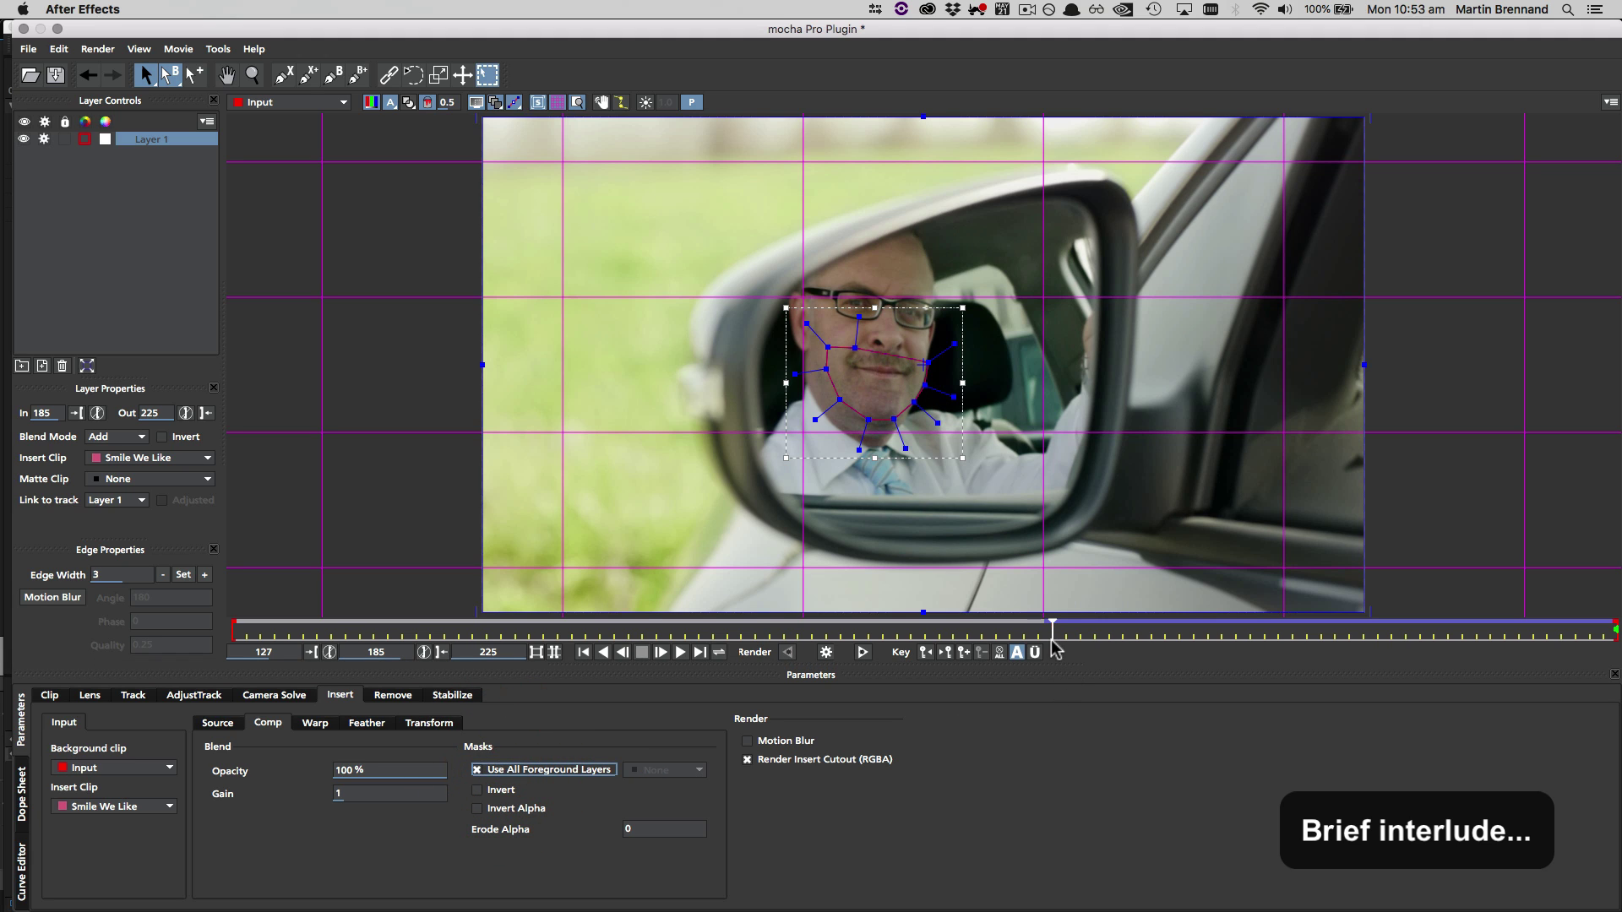
click(557, 102)
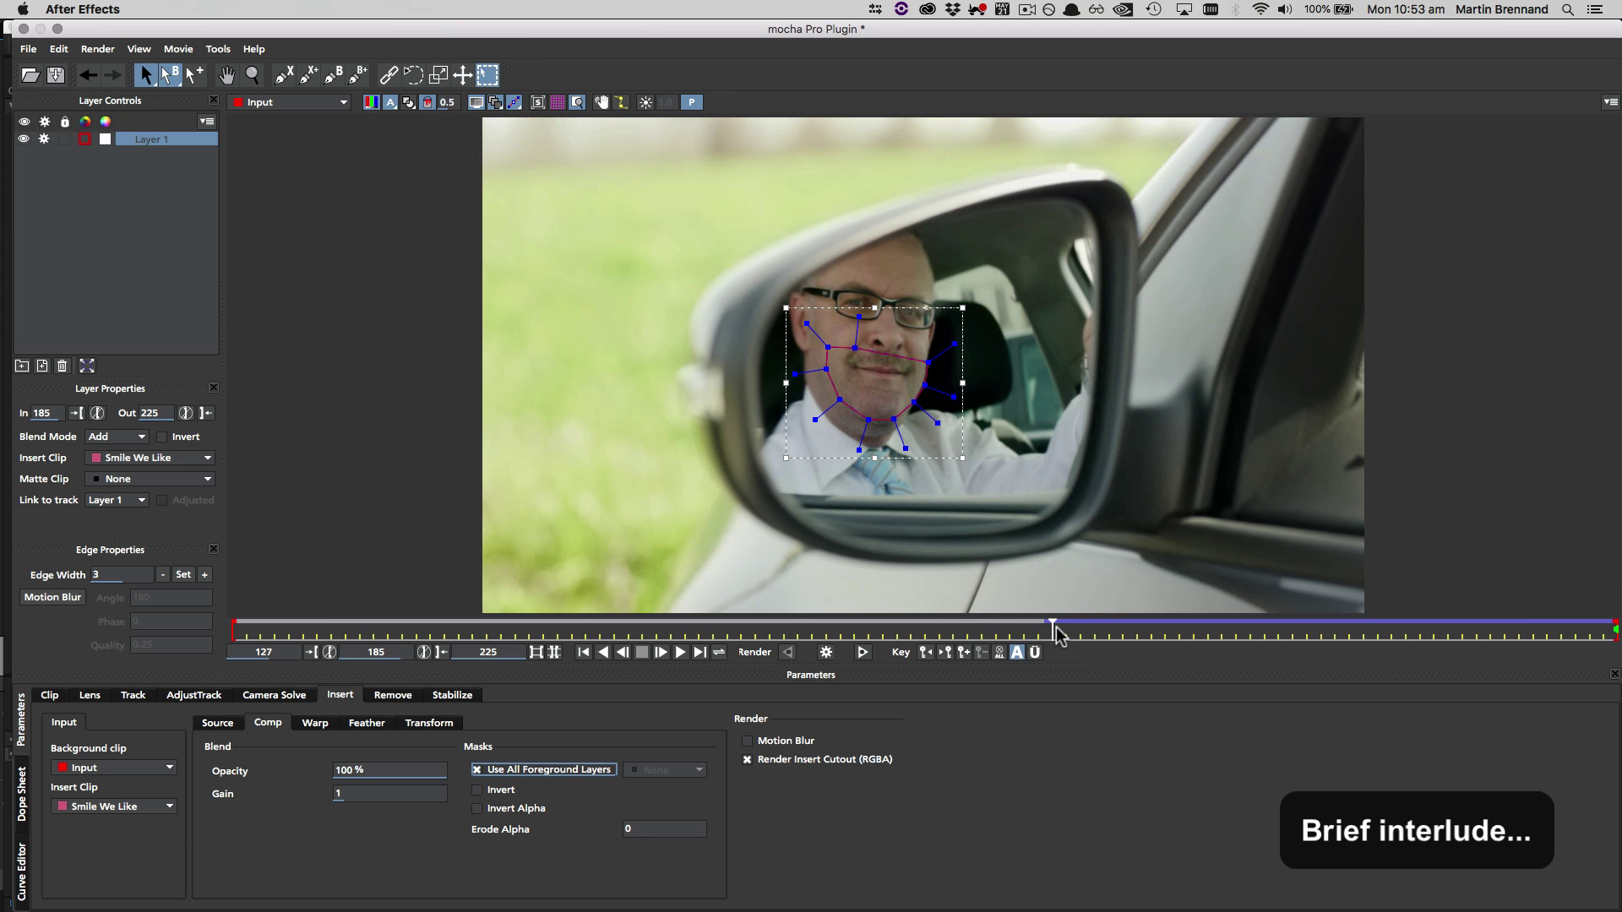
Step: Scrub the frames around 185–187 to check how the smile insert blends
drag(1065, 630, 1045, 664)
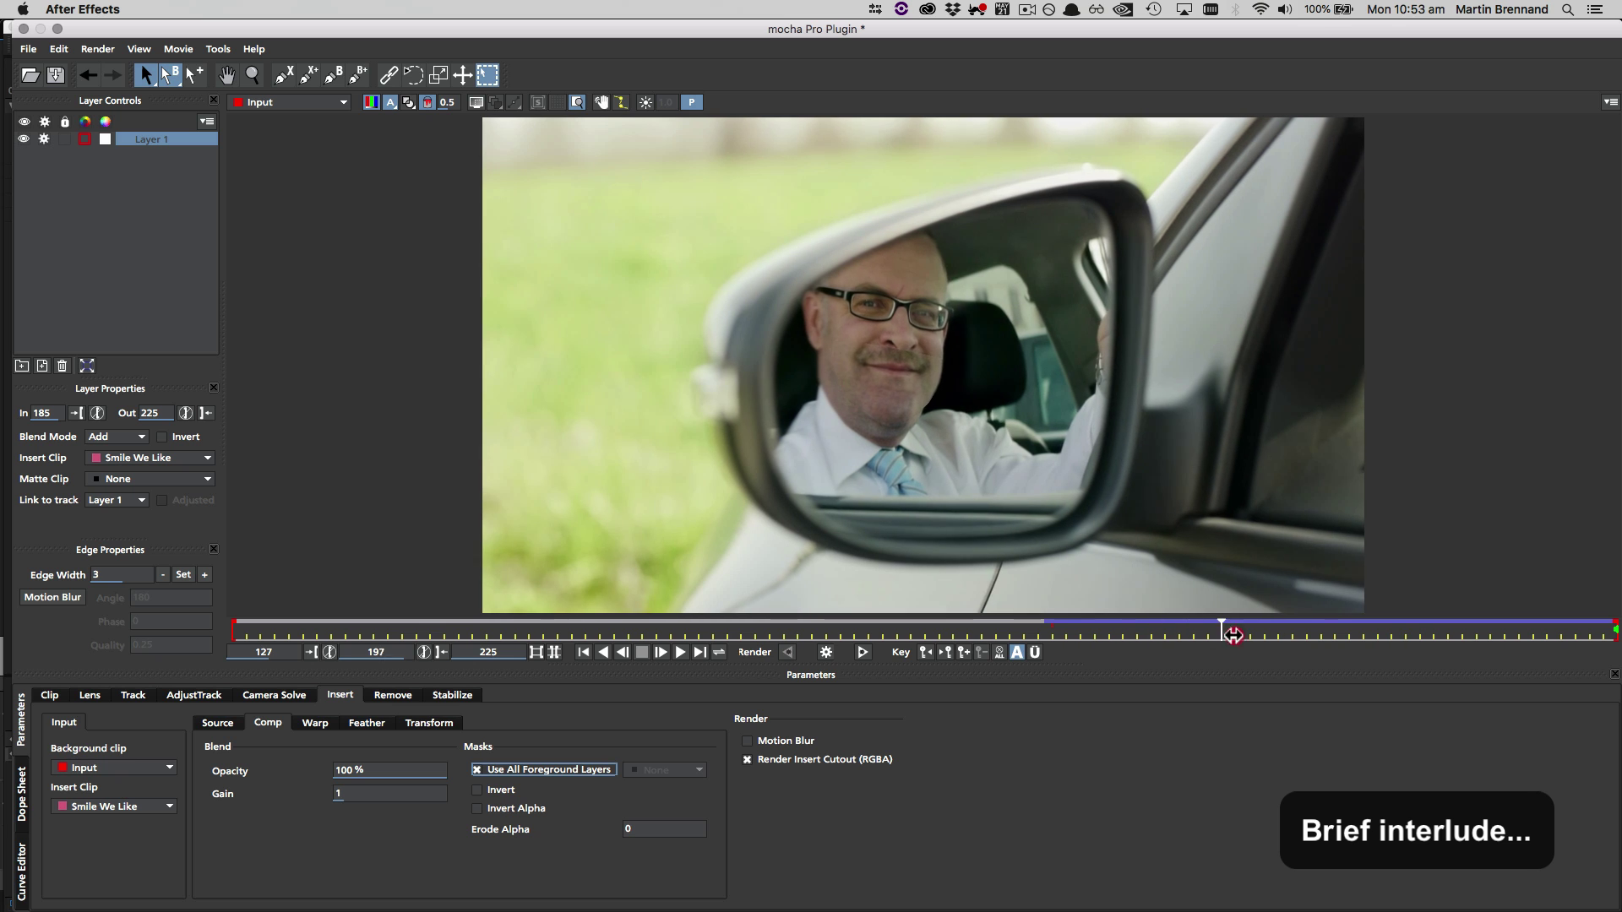
drag(1536, 656, 1058, 598)
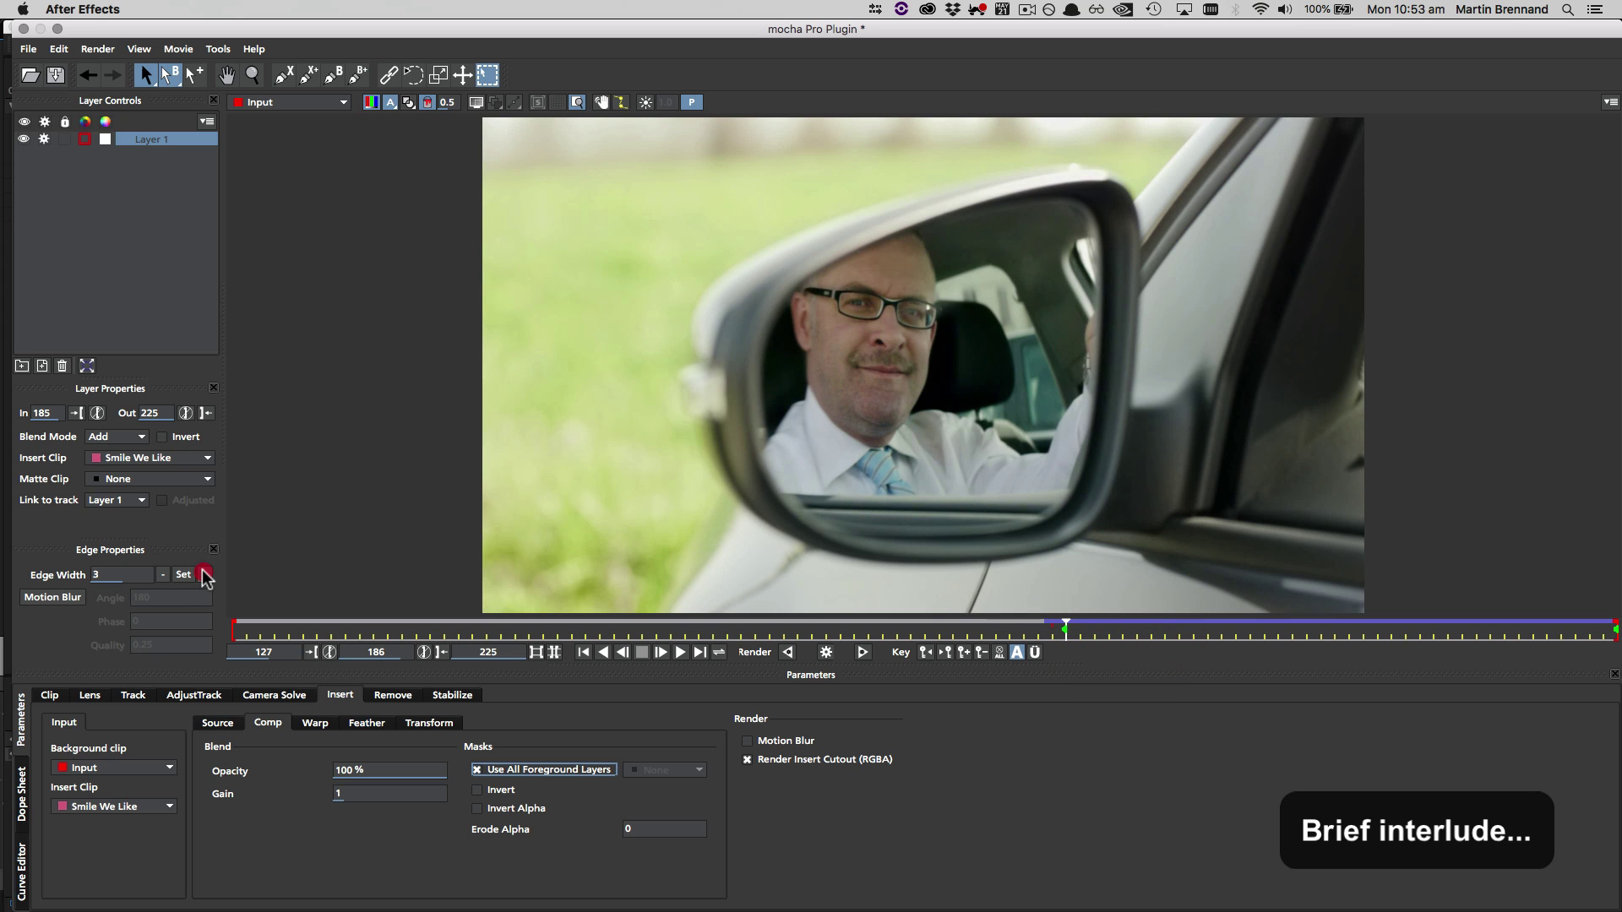
mouse_move(1063, 630)
mouse_down()
mouse_move(1442, 656)
mouse_move(1053, 635)
mouse_up()
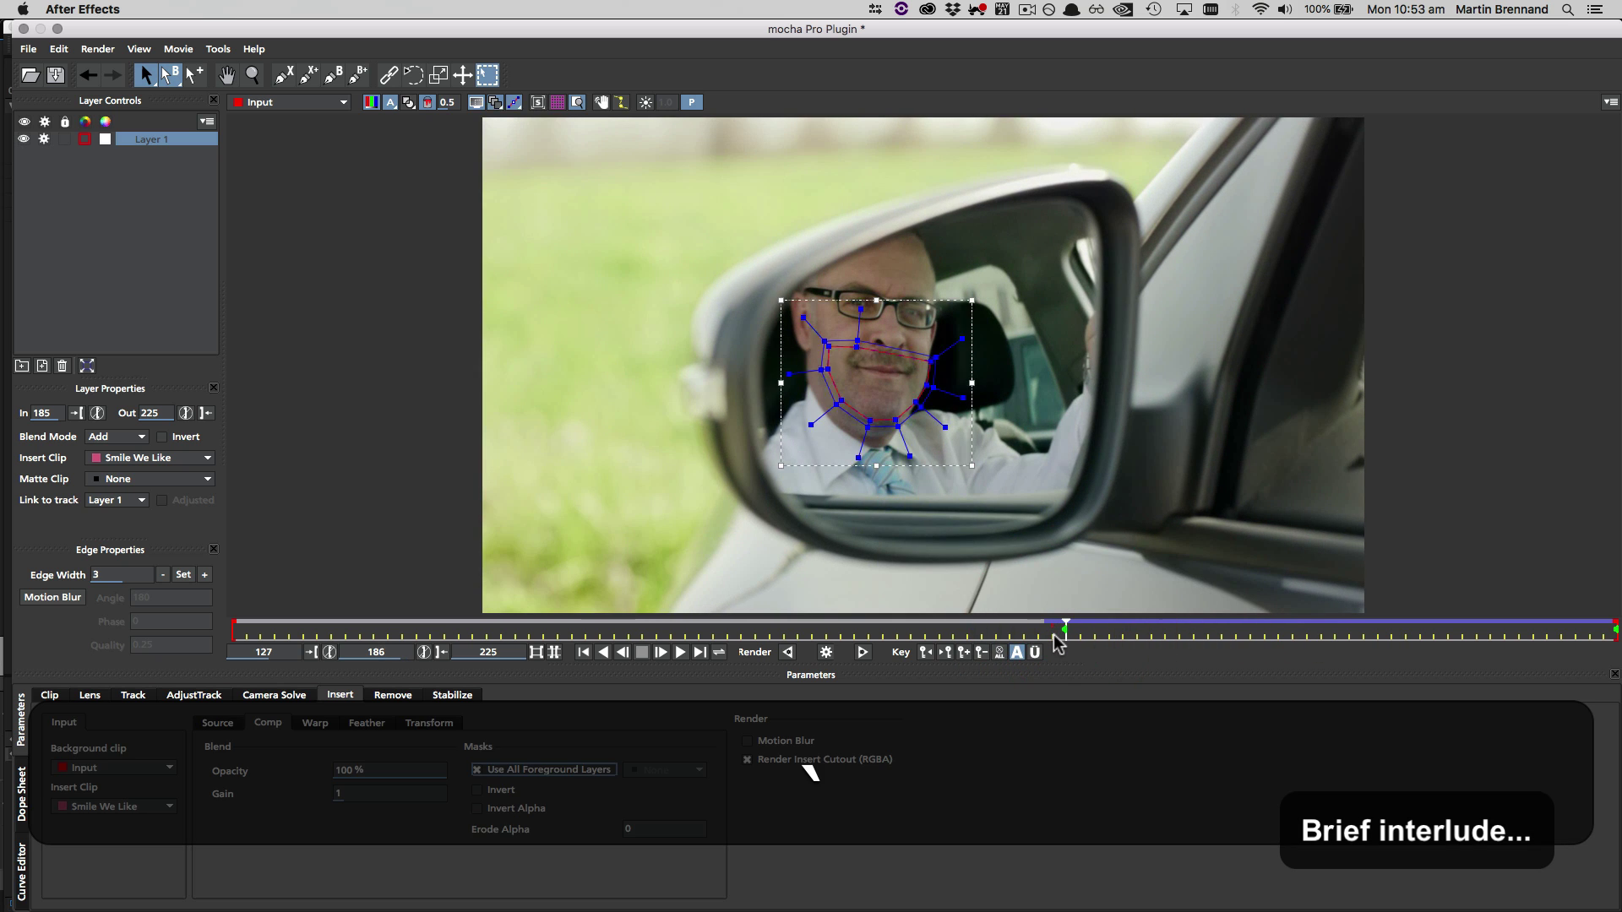
drag(1066, 629, 1117, 619)
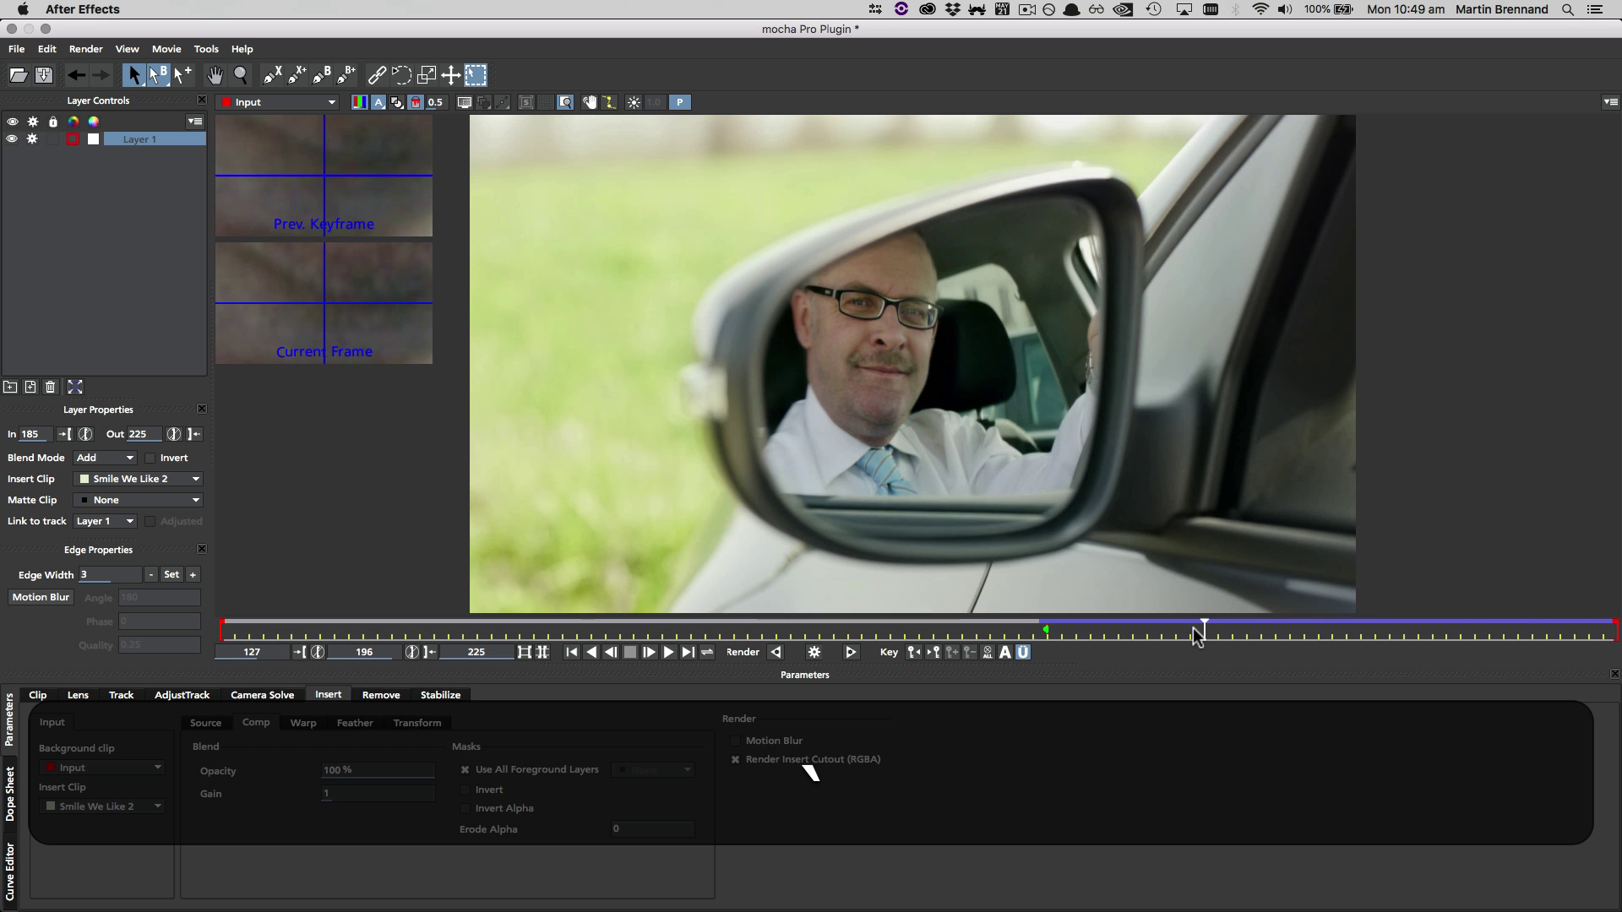
Step: Check the blend near frame 205 and play the shot, then save and close Mocha
drag(1214, 643, 30, 553)
key(space)
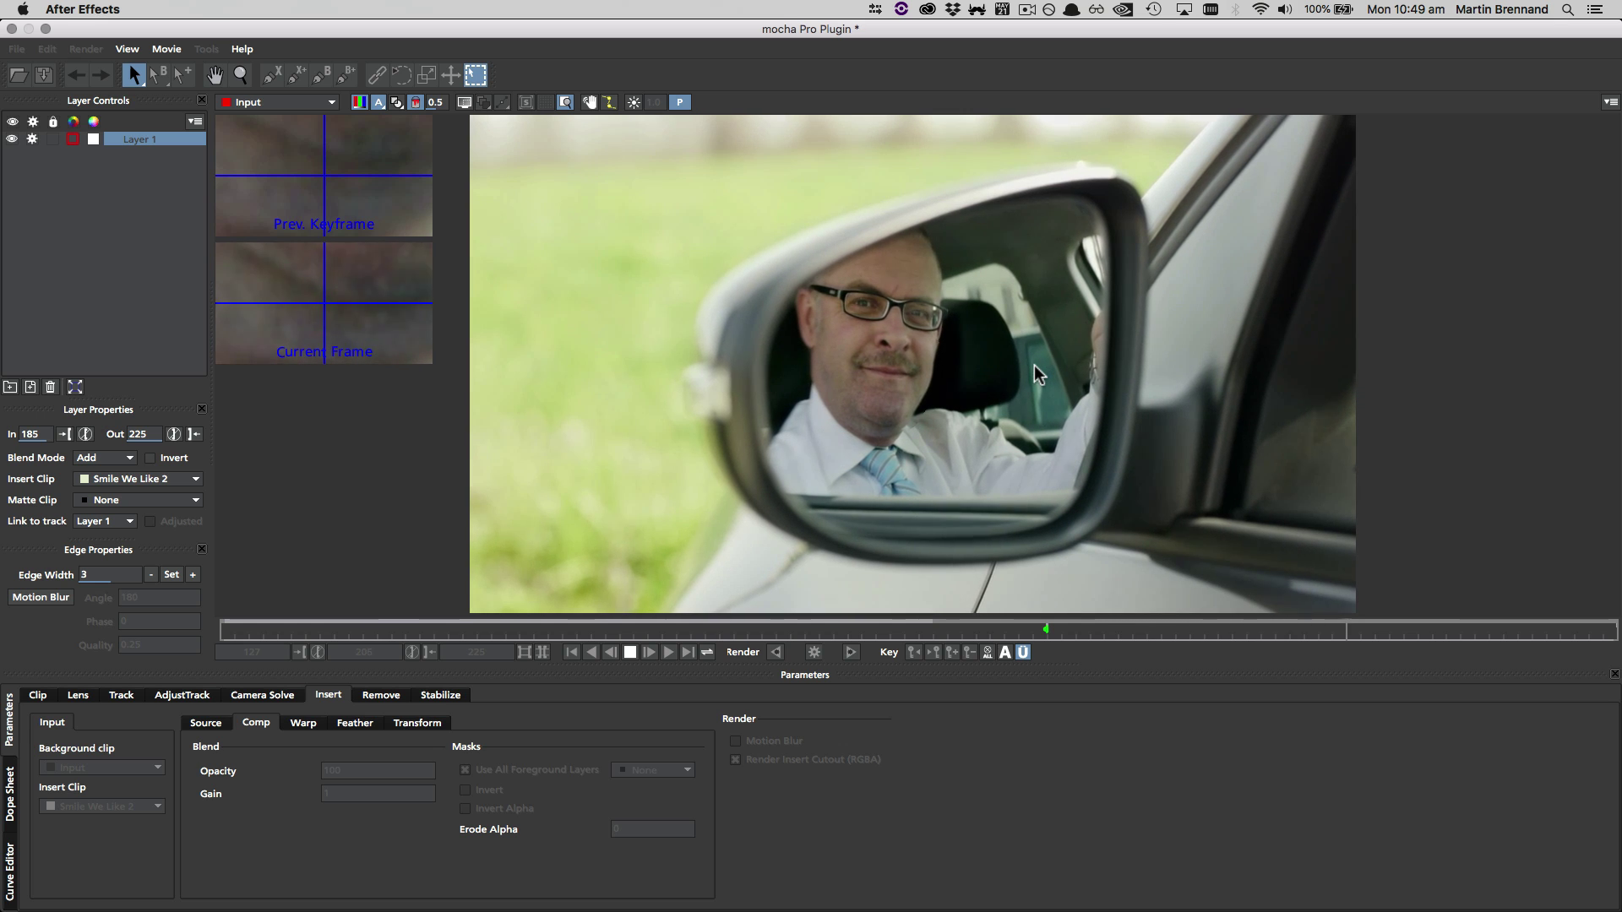
key(space)
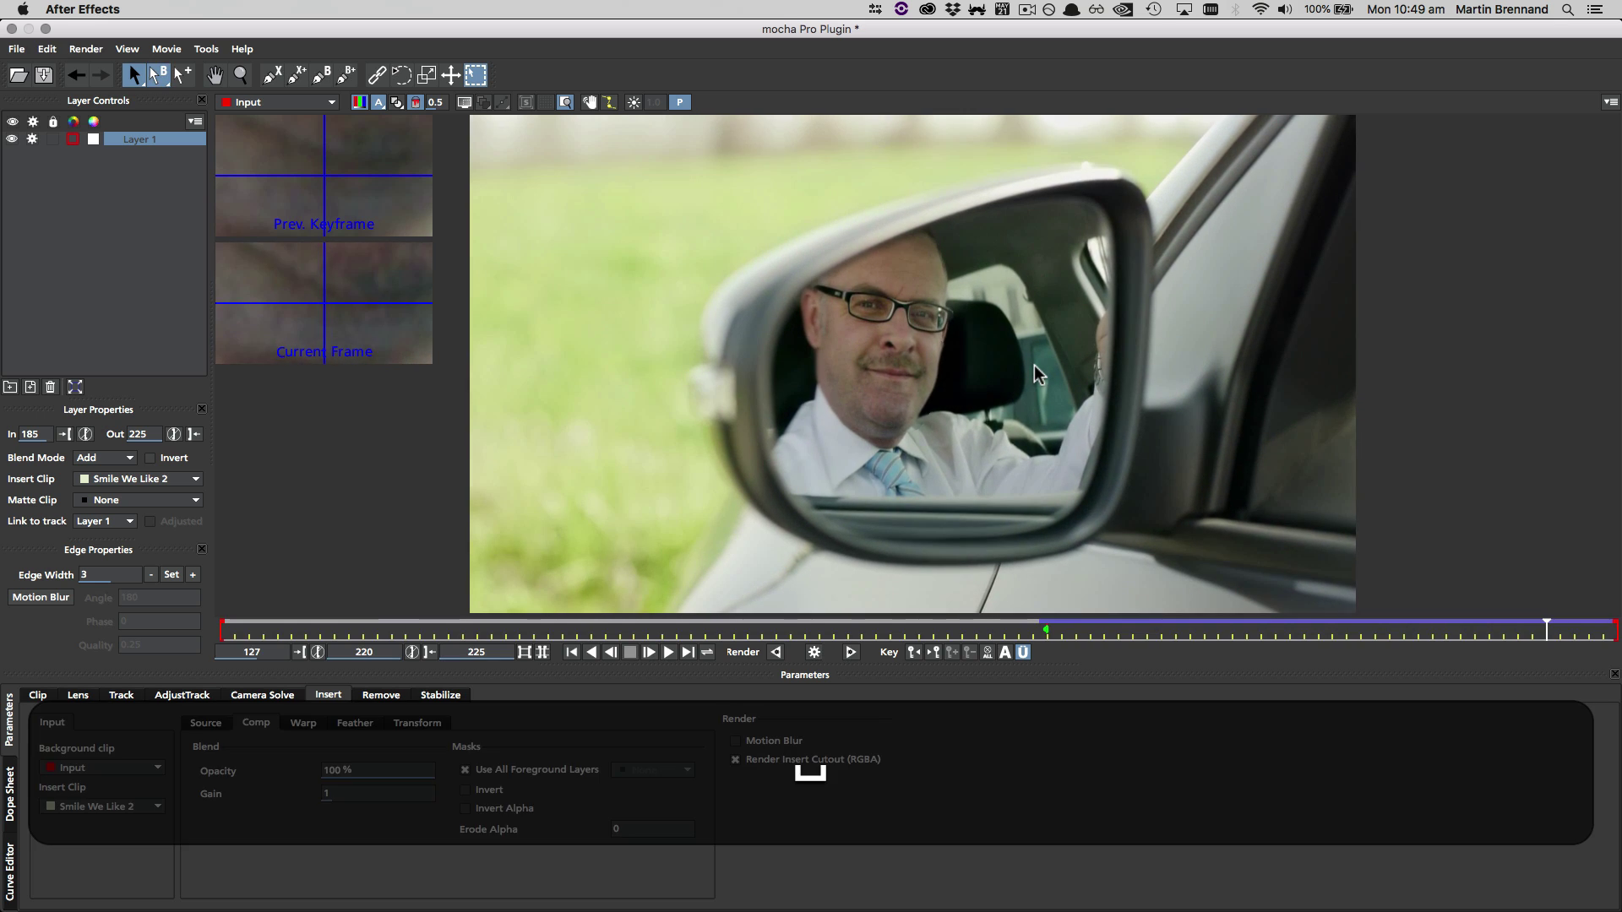
click(11, 30)
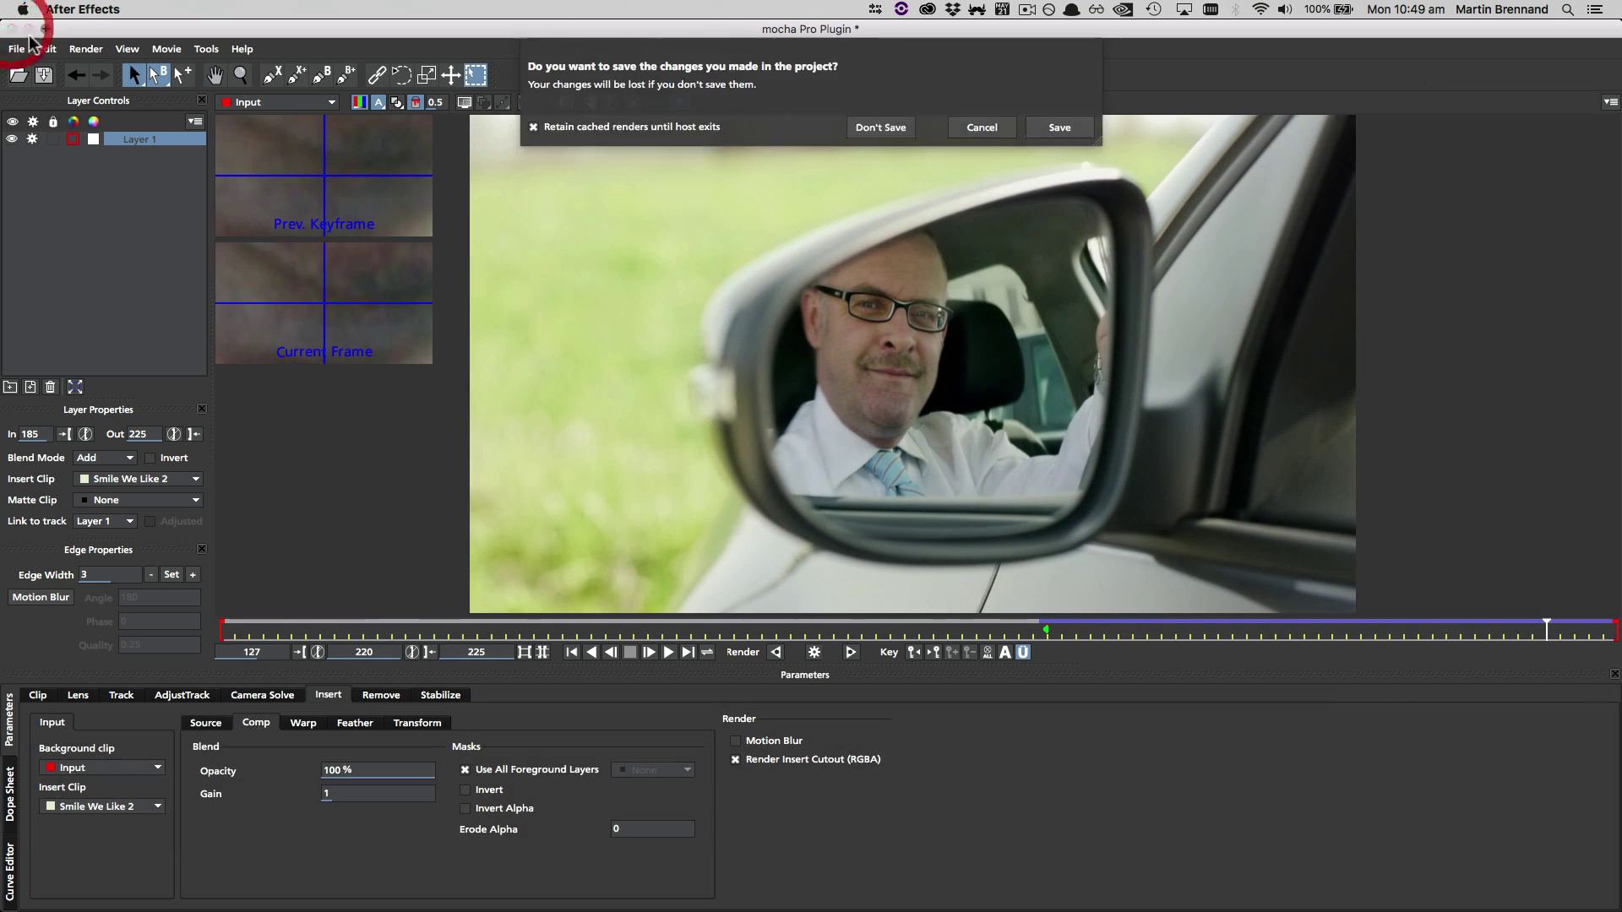
click(1066, 125)
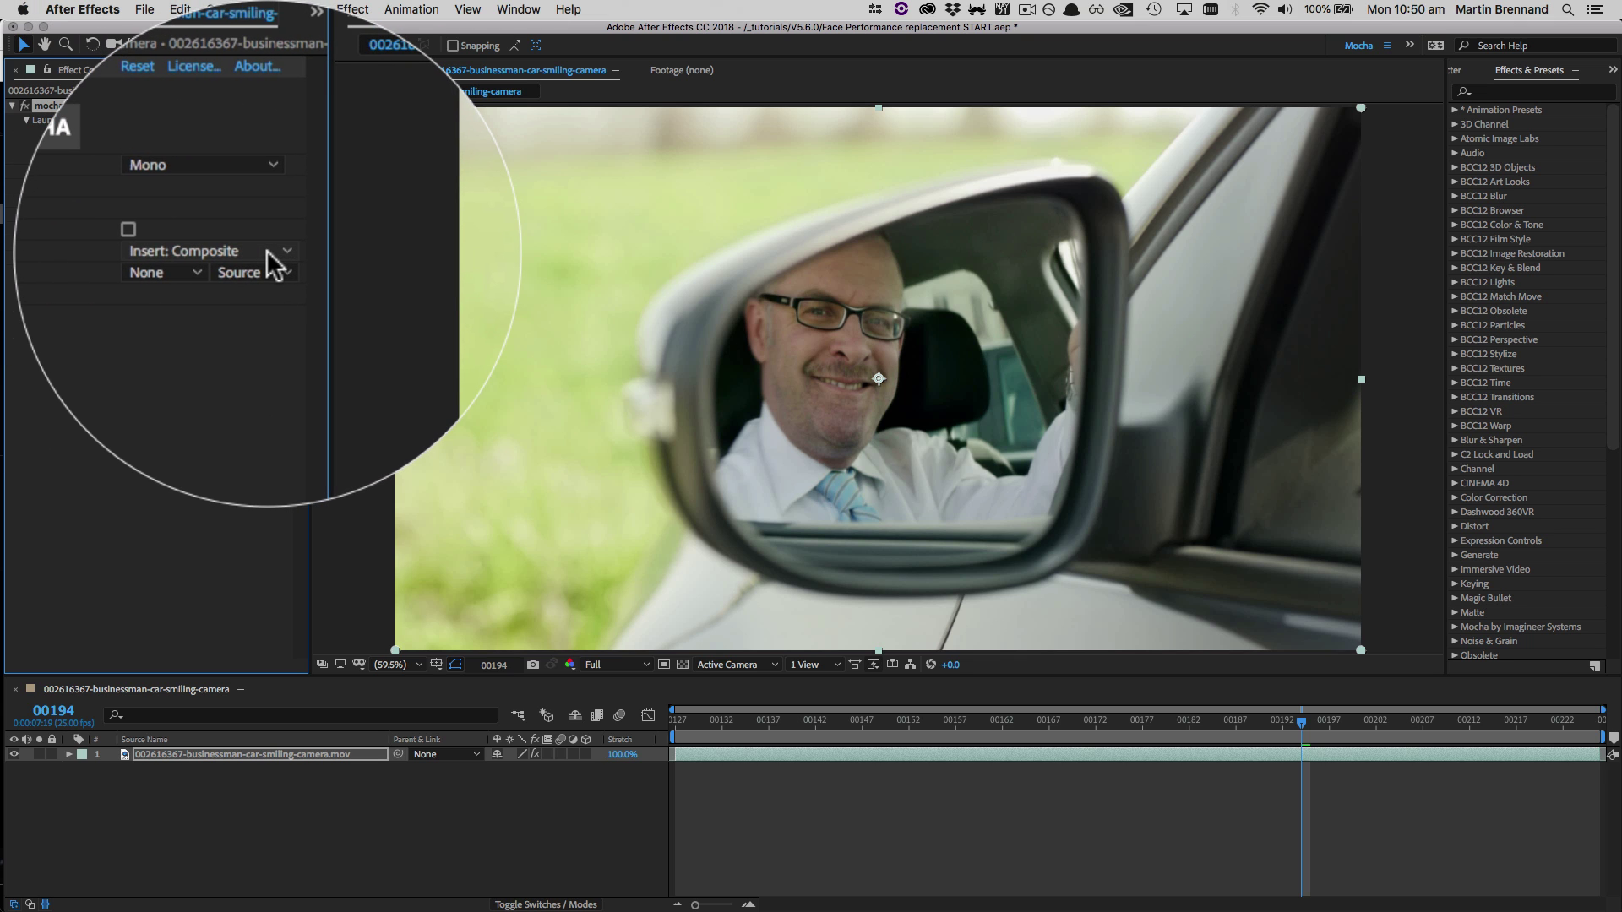
Step: Enable Render under Module Renders and play the composition from frame 00127
click(175, 214)
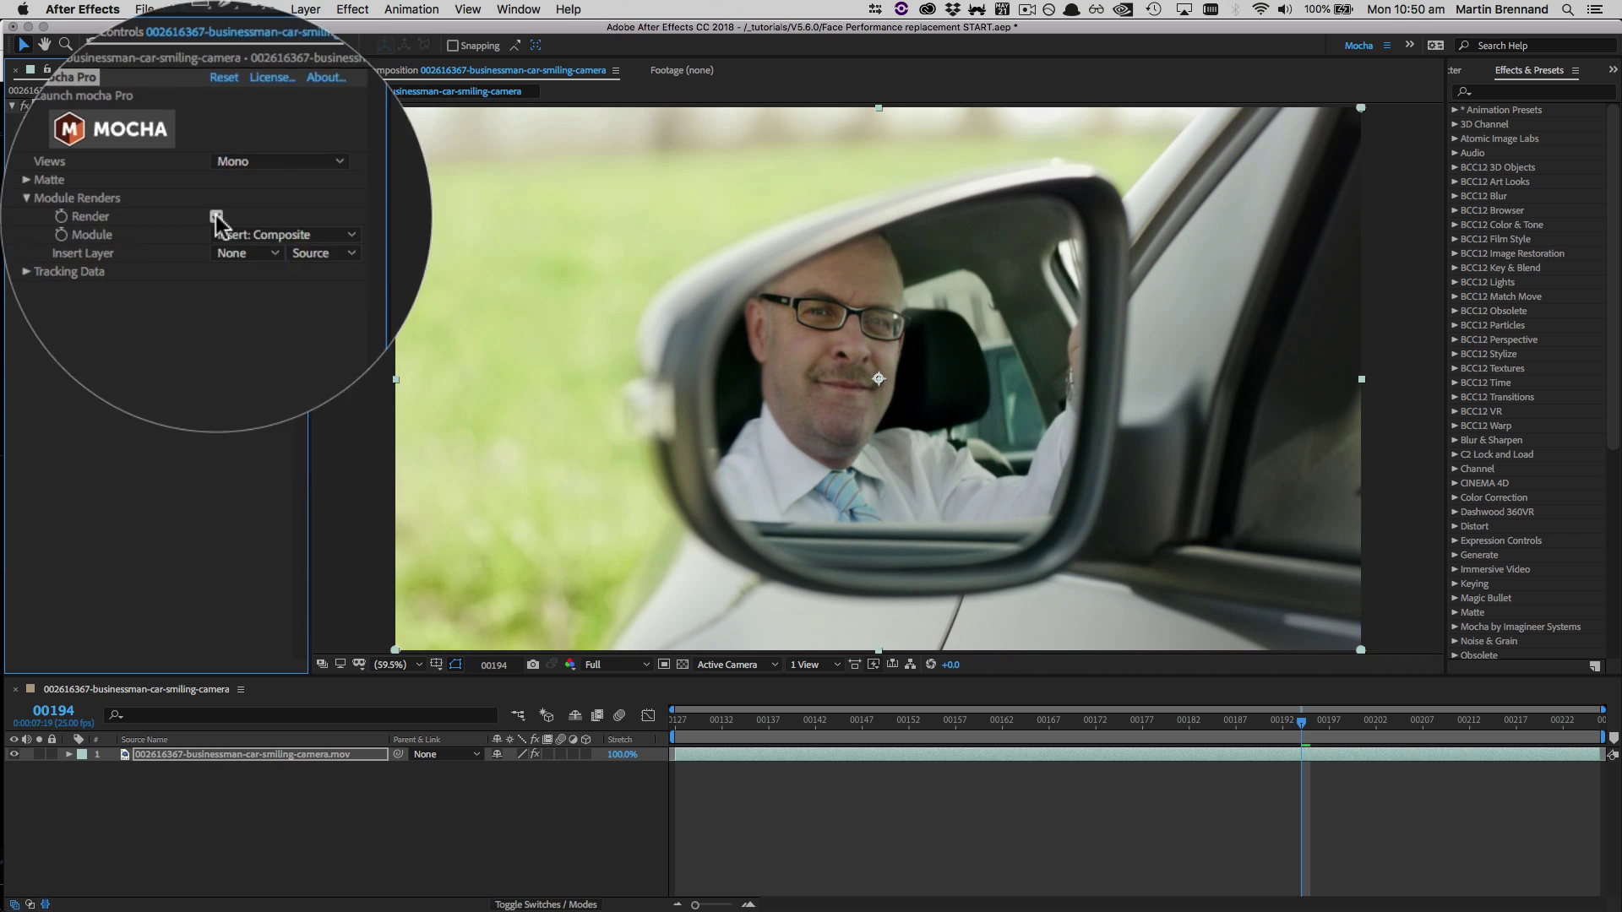
drag(1305, 748, 568, 735)
key(space)
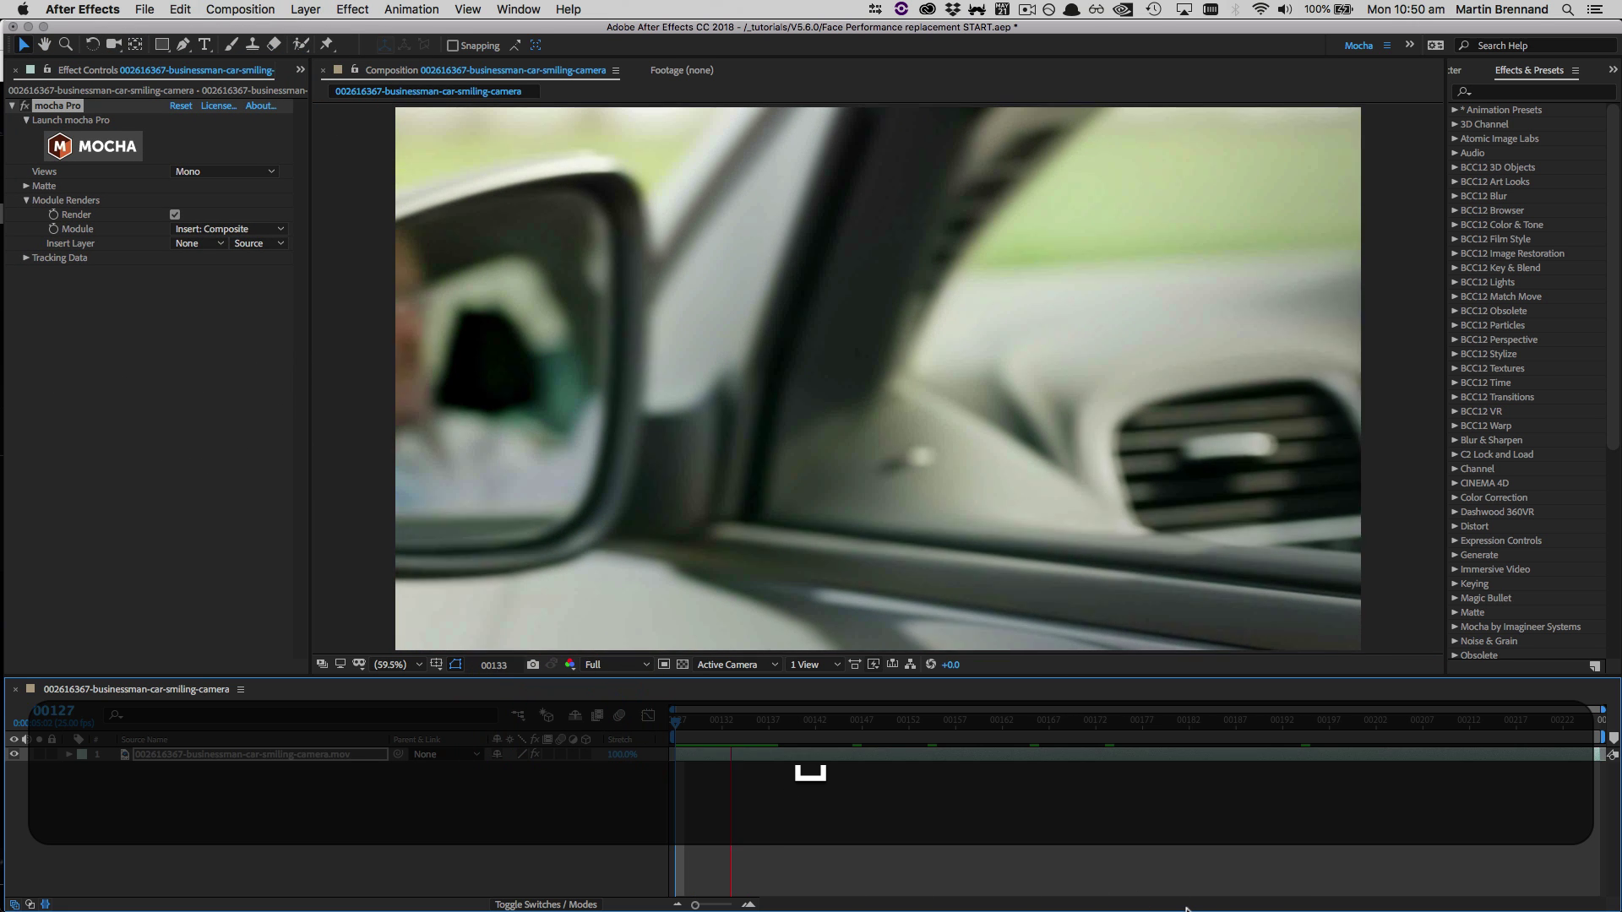